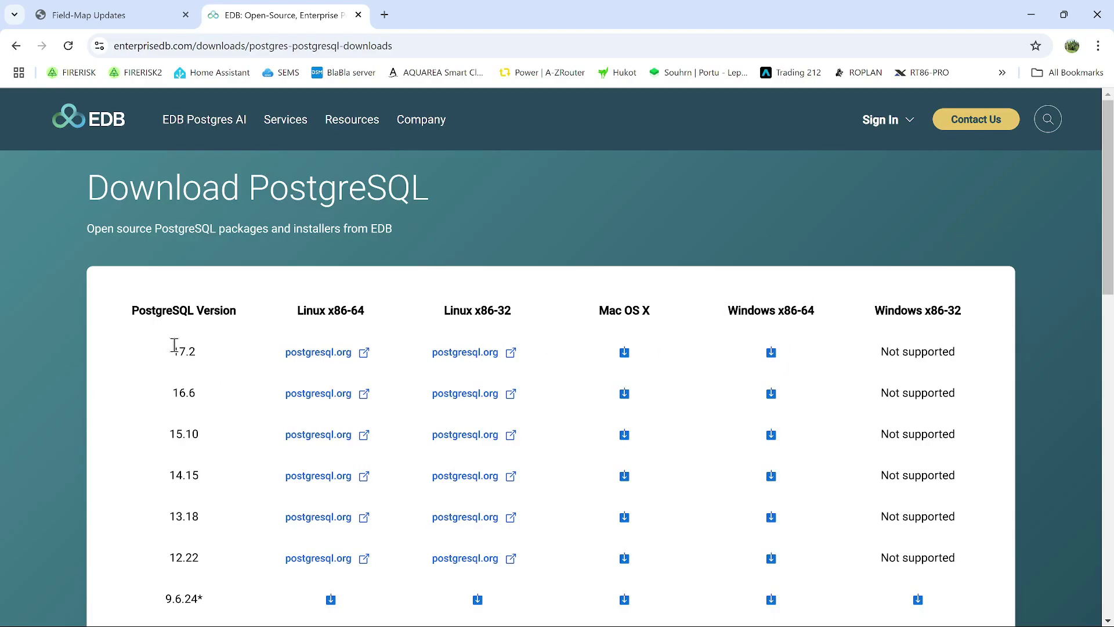
# - Highlight the latest PostgreSQL version, 17.2, then switch to the Field-Map Updates tab
pyautogui.moveTo(177, 353); pyautogui.dragTo(197, 354)
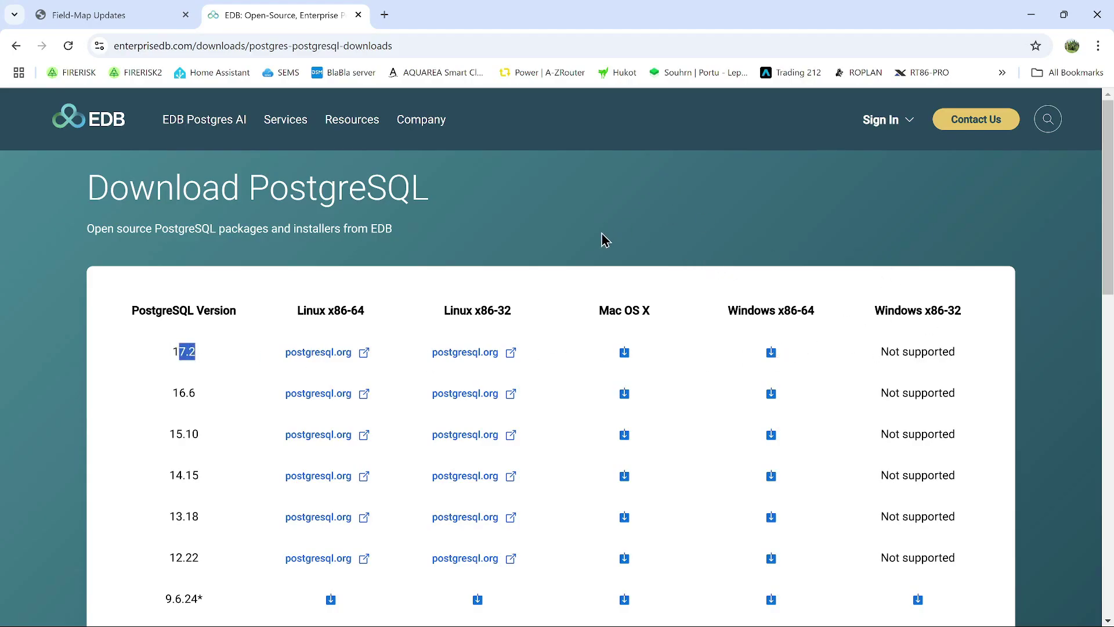
pyautogui.click(49, 17)
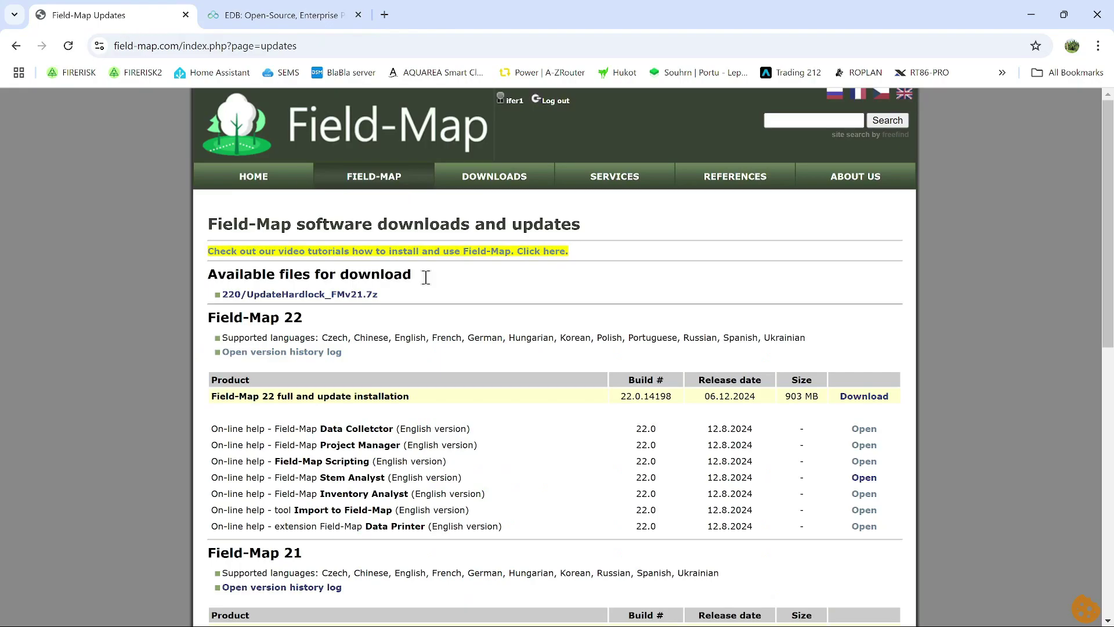
# - Highlight the Field-Map 22 heading and its 06.12.2024 release date, then minimize Chrome
pyautogui.moveTo(221, 317); pyautogui.dragTo(328, 337)
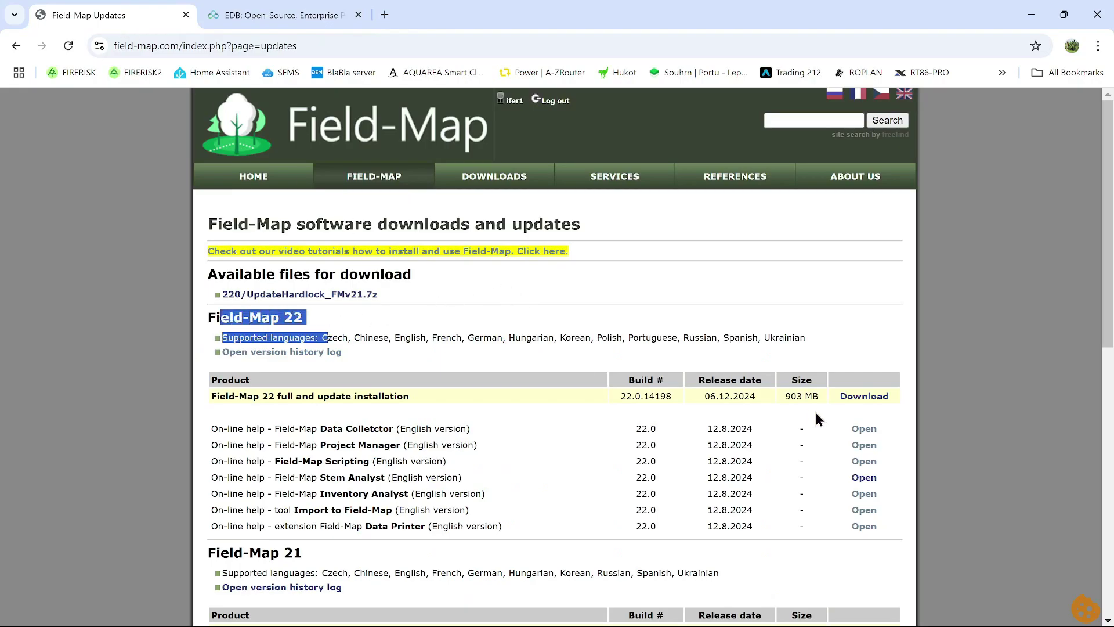
pyautogui.click(706, 396)
pyautogui.moveTo(705, 396); pyautogui.dragTo(756, 397)
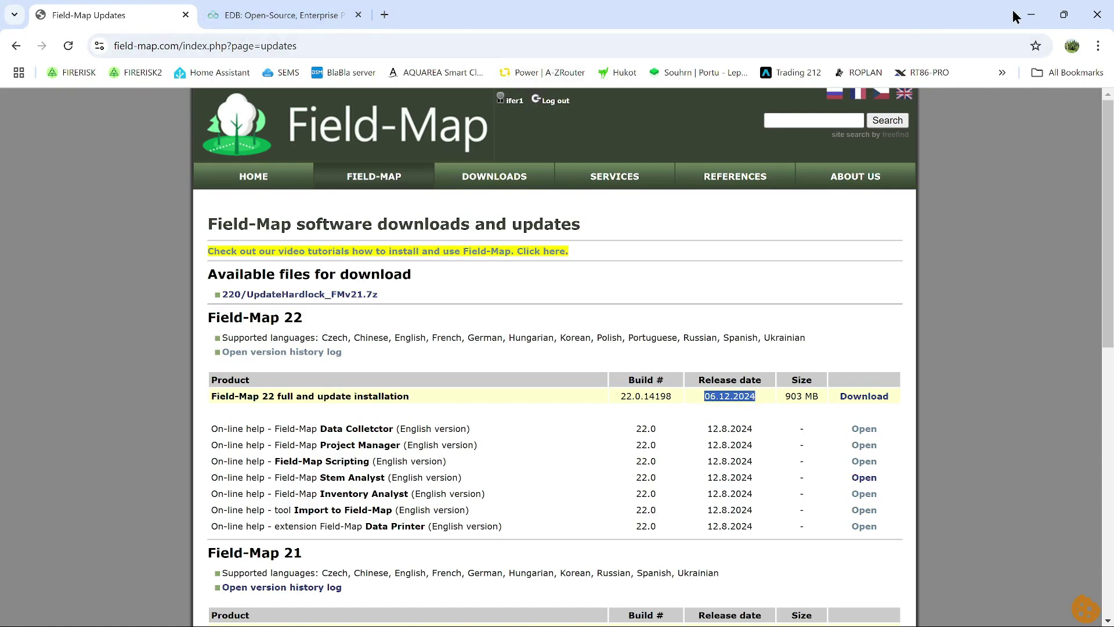
pyautogui.click(1031, 15)
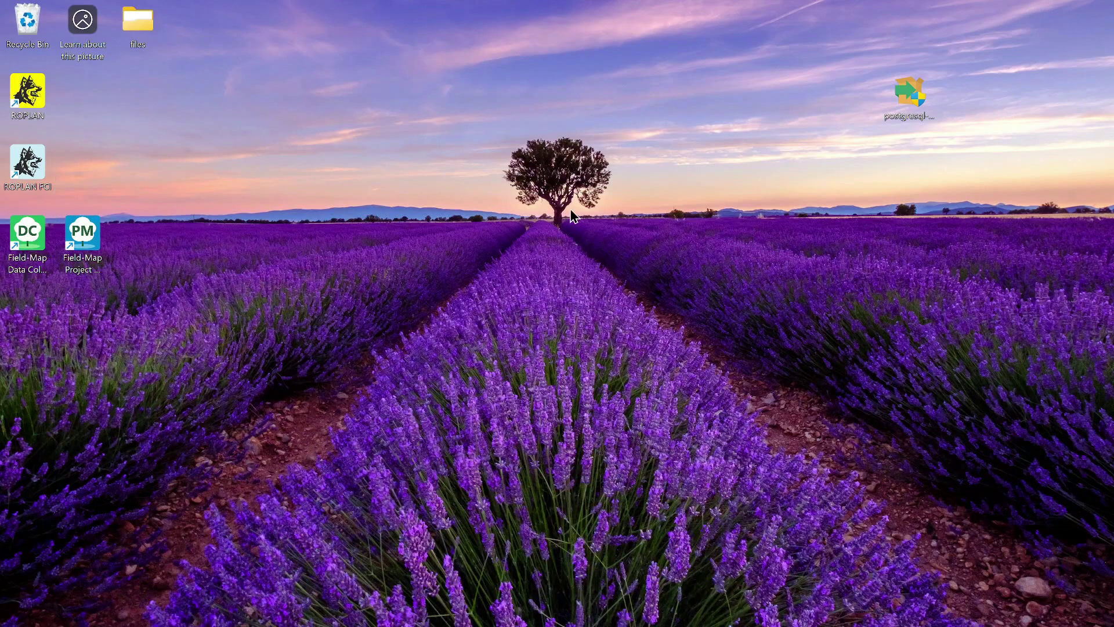
# - Start PostgreSQL Setup, accepting the default installation directory and all four components
pyautogui.moveTo(179, 114); pyautogui.dragTo(180, 115)
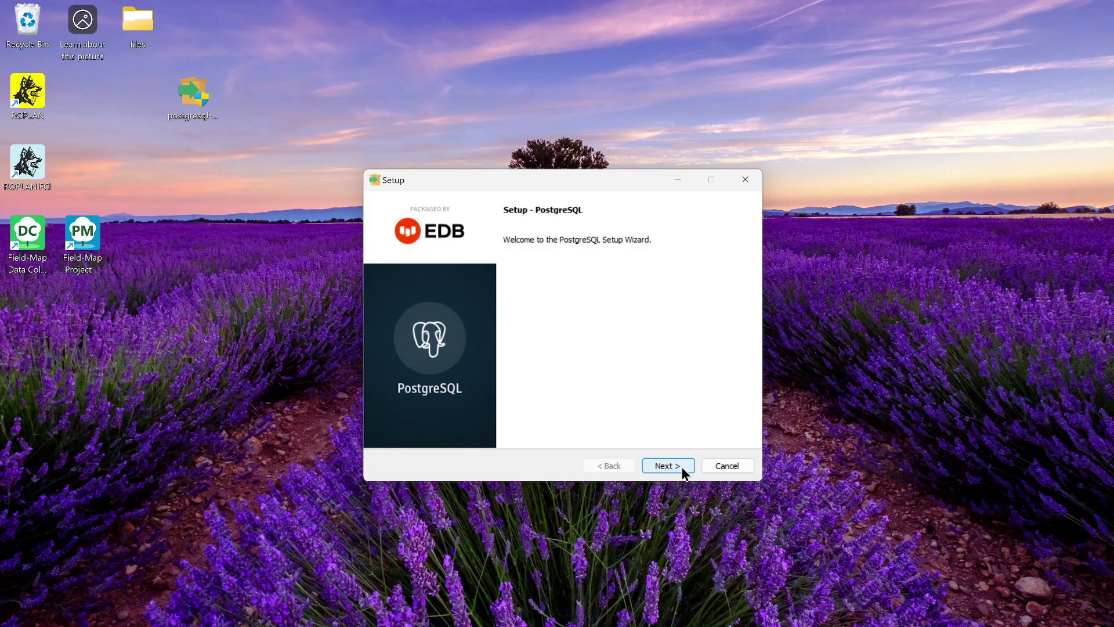
pyautogui.click(683, 470)
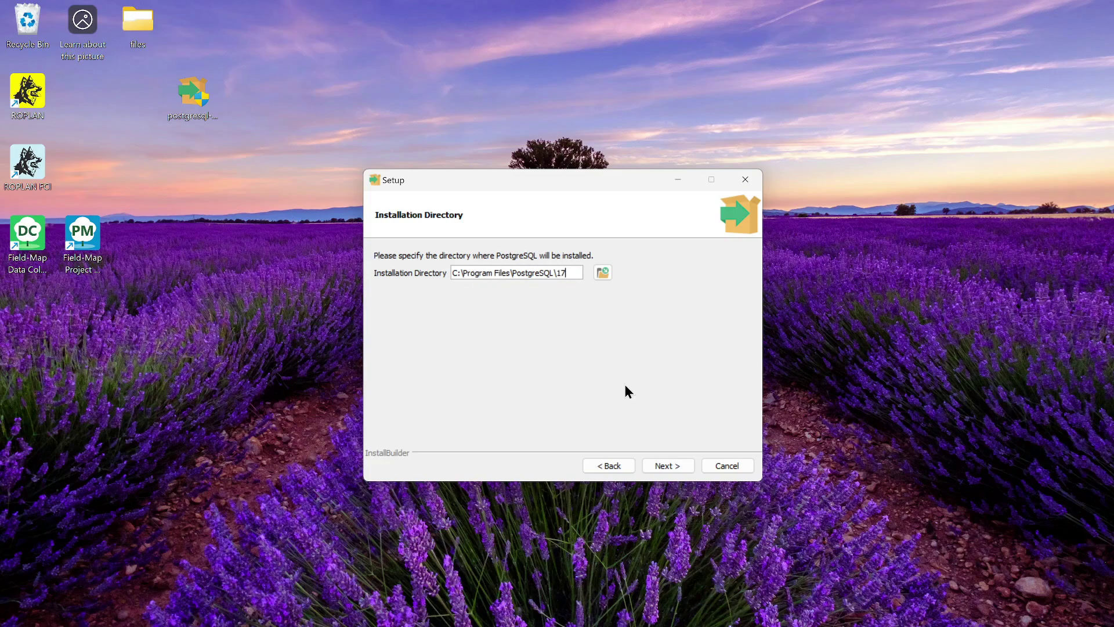
pyautogui.click(671, 466)
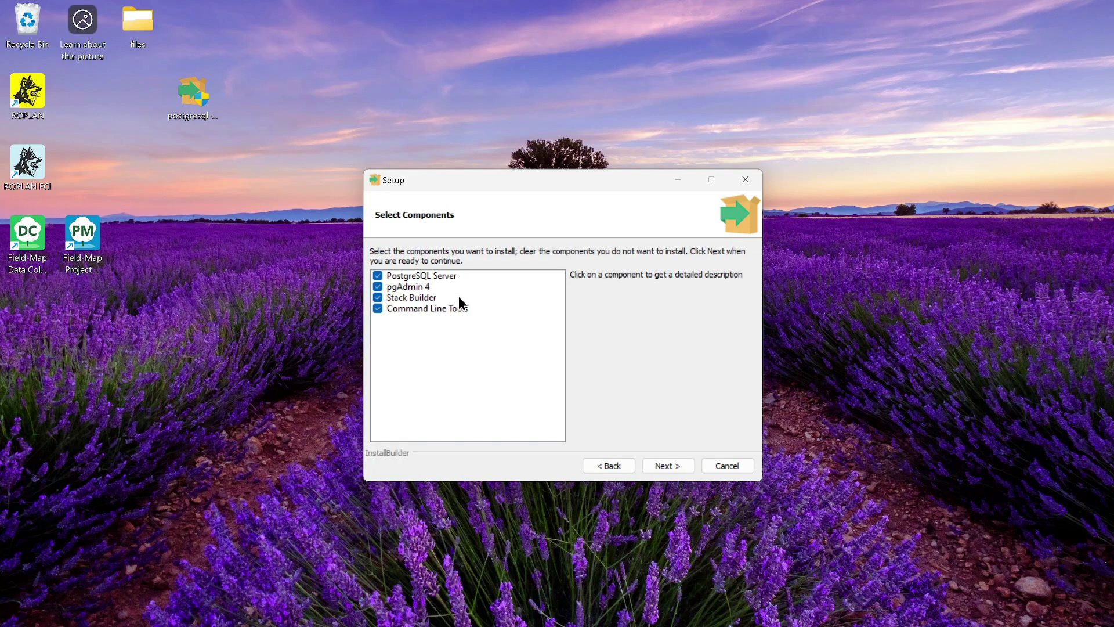
pyautogui.click(675, 471)
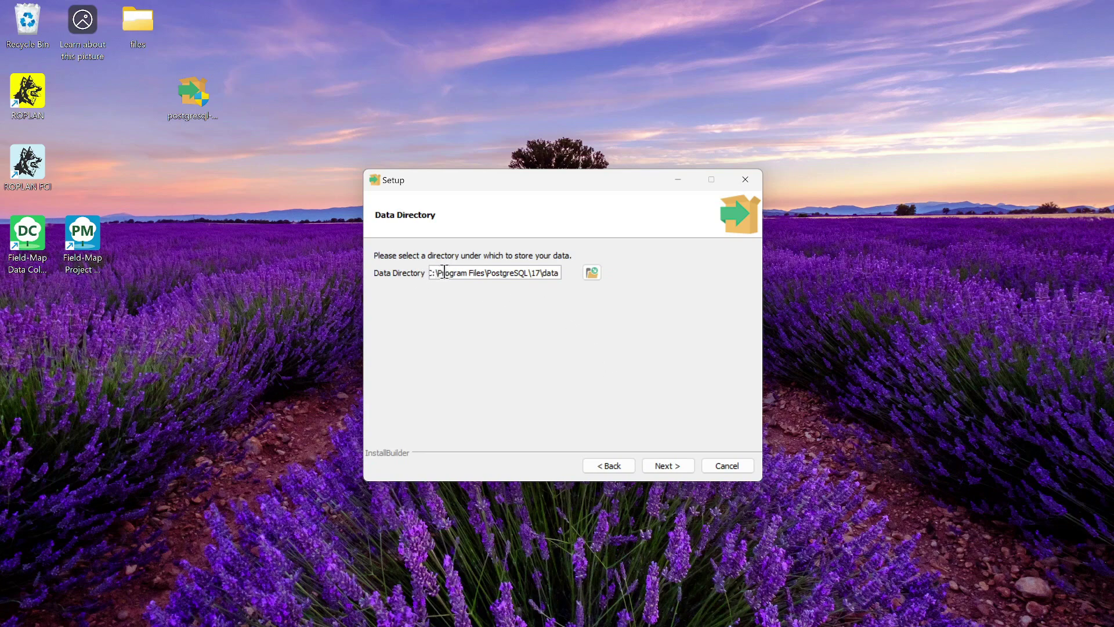
# - Set the data directory to D:\PGData
pyautogui.moveTo(437, 270); pyautogui.dragTo(583, 274)
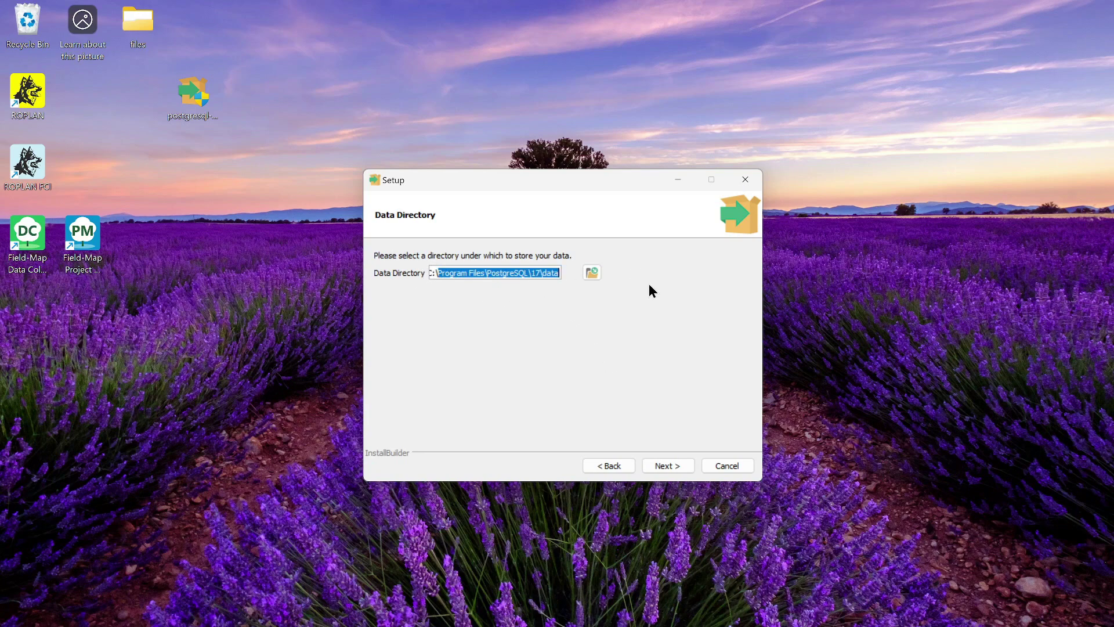
pyautogui.press('BackSpace')
pyautogui.press('BackSpace')
pyautogui.press('BackSpace')
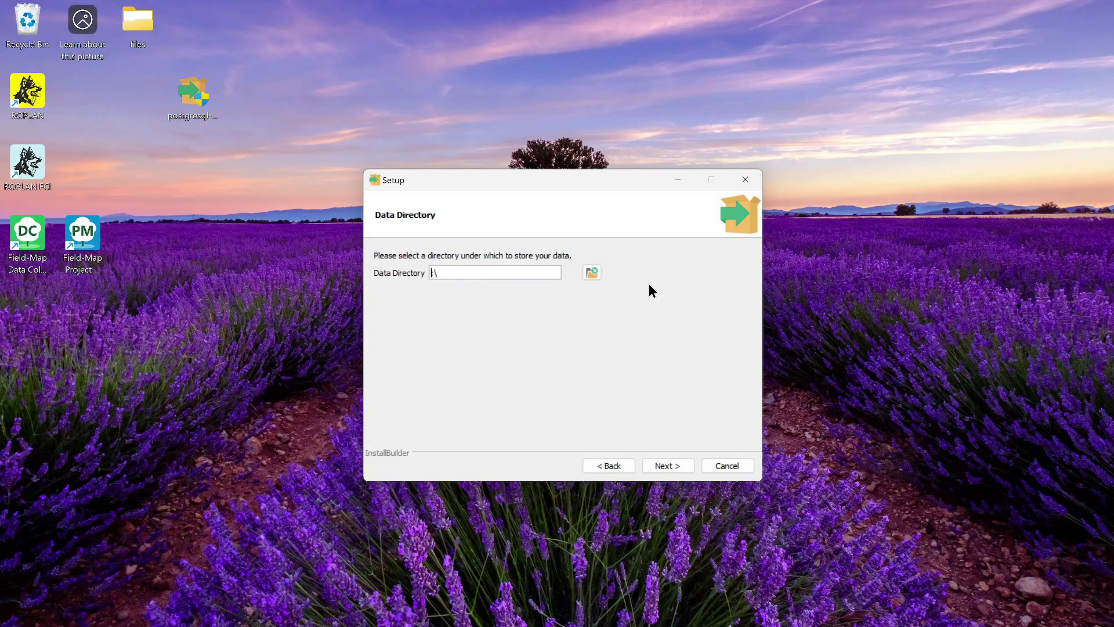
pyautogui.write('D:\\PGData')
pyautogui.click(679, 465)
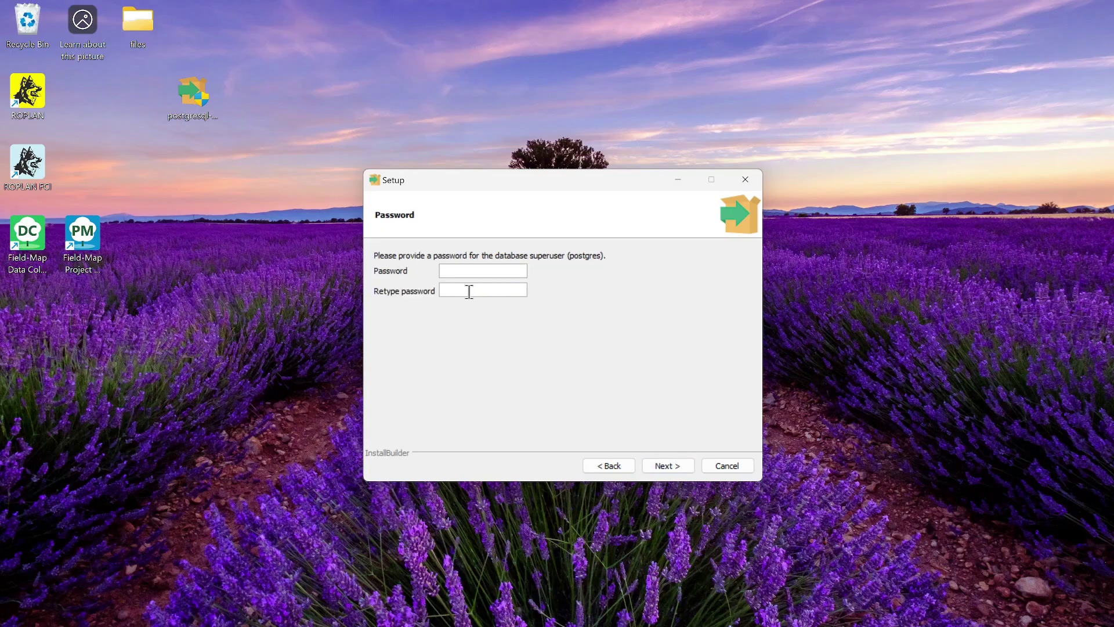
# - Enter and confirm the postgres superuser password
pyautogui.write('pgsql')
pyautogui.click(466, 288)
pyautogui.write('pgsql')
pyautogui.click(676, 465)
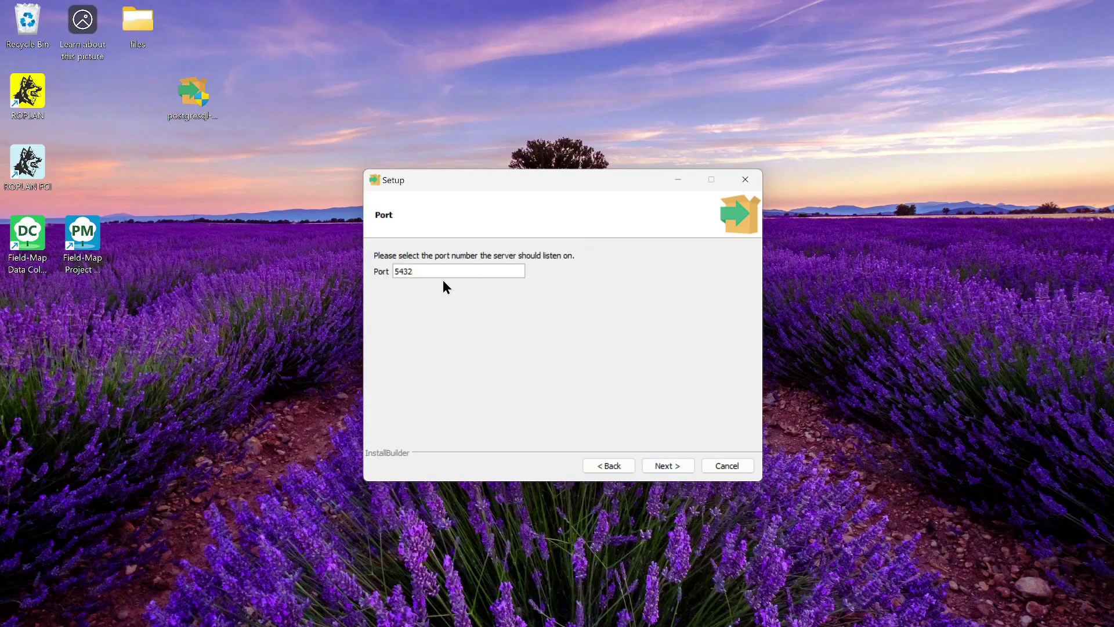
# - Keep port 5432 and the default locale to reach the Pre Installation Summary
pyautogui.moveTo(425, 269); pyautogui.dragTo(393, 267)
pyautogui.click(672, 470)
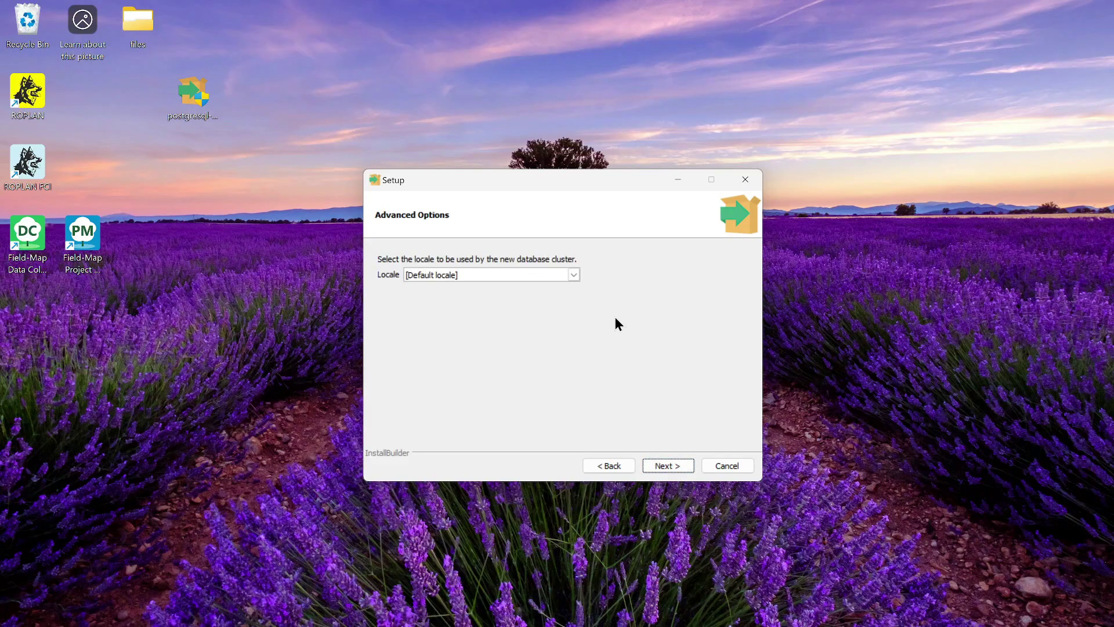
pyautogui.click(572, 275)
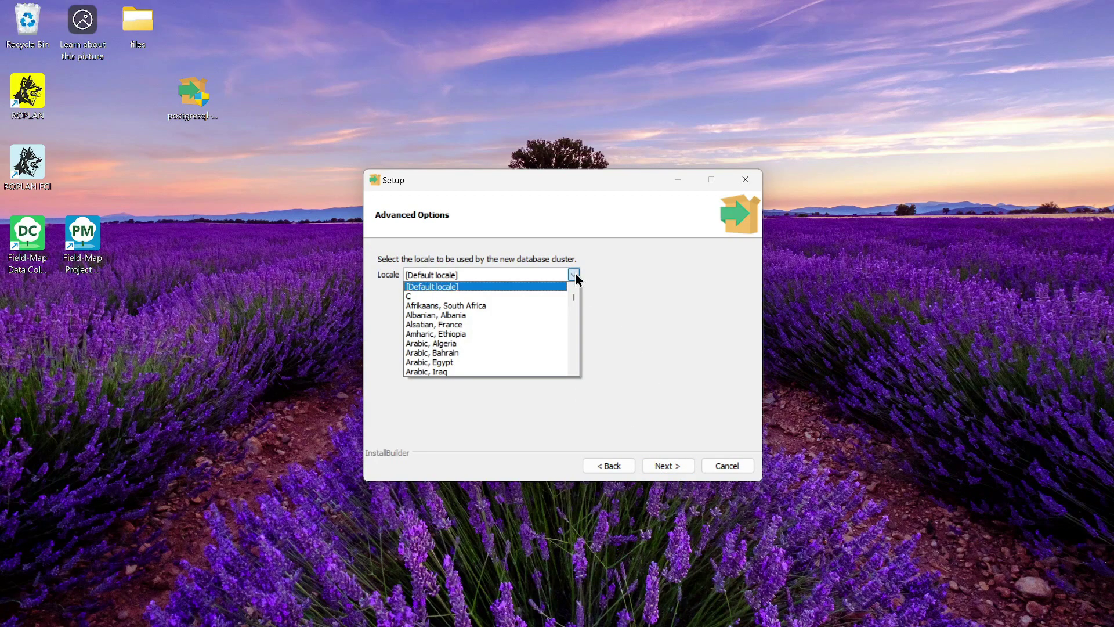
pyautogui.click(435, 288)
pyautogui.click(685, 468)
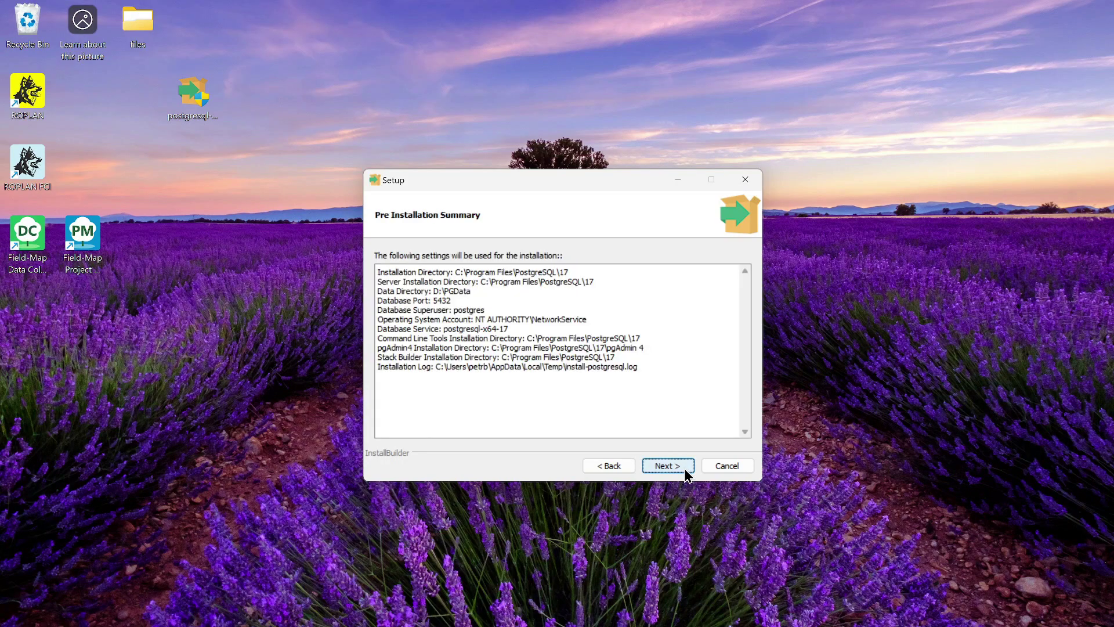
# - Install PostgreSQL 17 and finish the wizard with Stack Builder set to launch
pyautogui.click(685, 470)
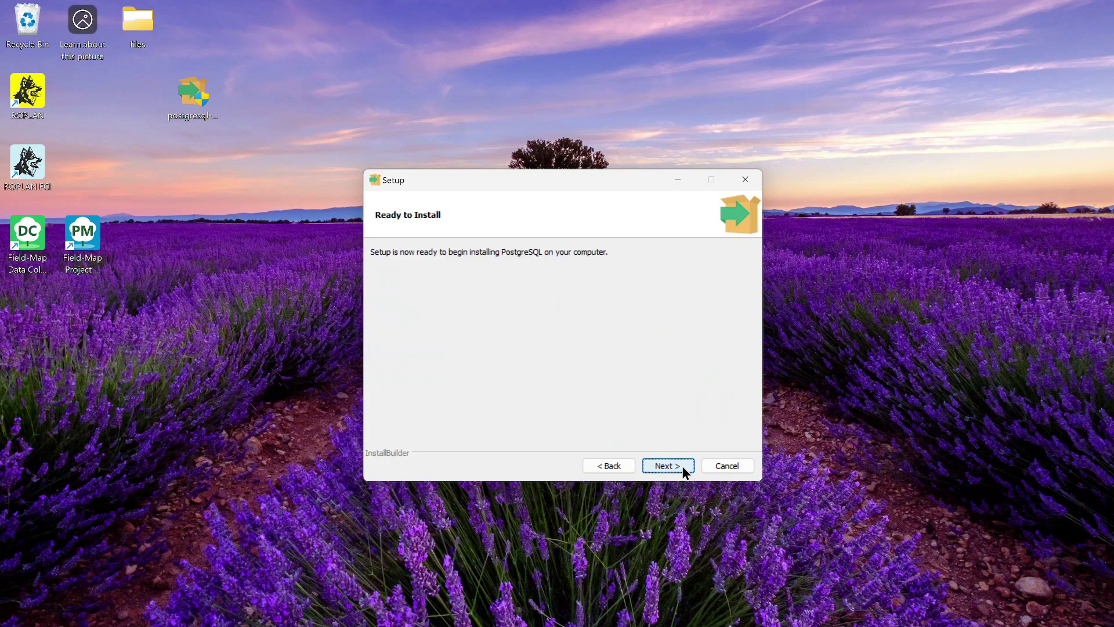
pyautogui.click(682, 468)
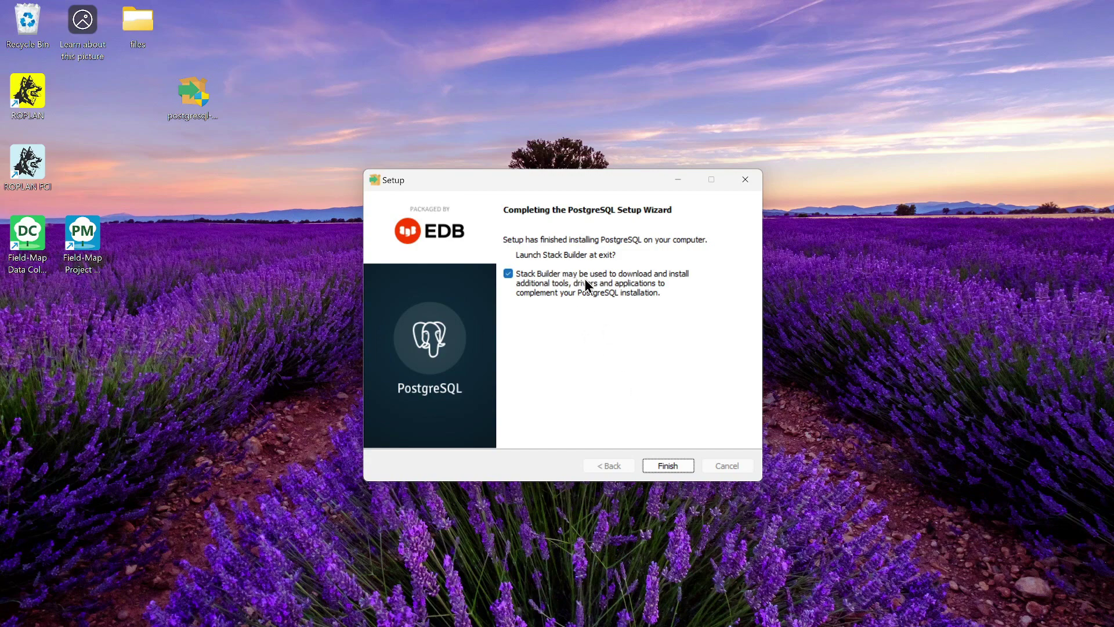
pyautogui.click(671, 468)
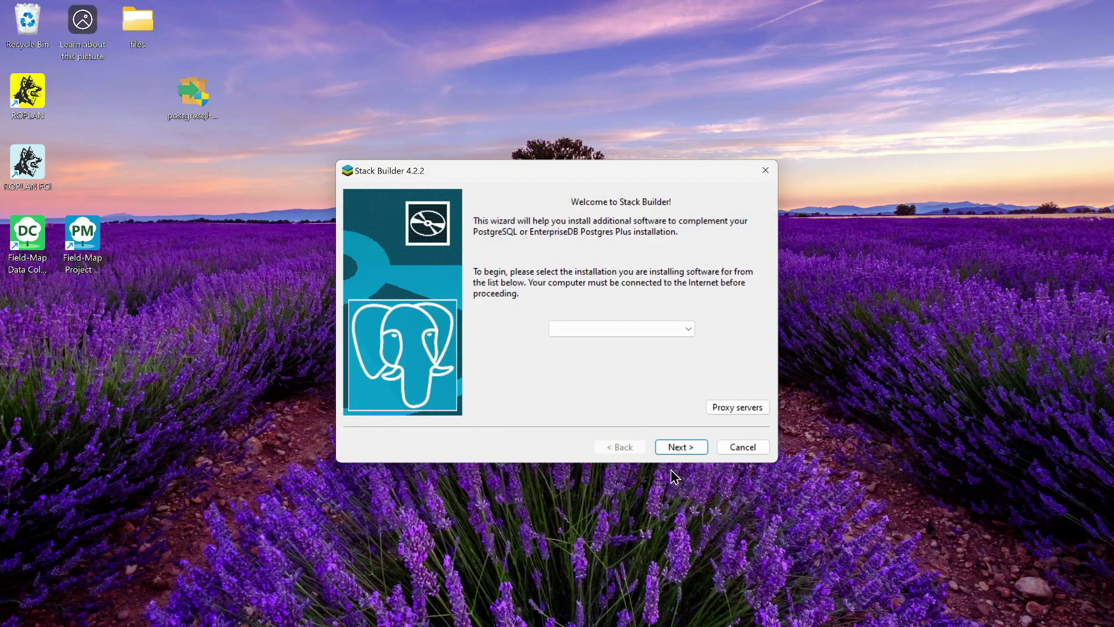
# - Target PostgreSQL 17 on port 5432 and select the PostGIS 3.5 Bundle under Spatial Extensions
pyautogui.click(687, 332)
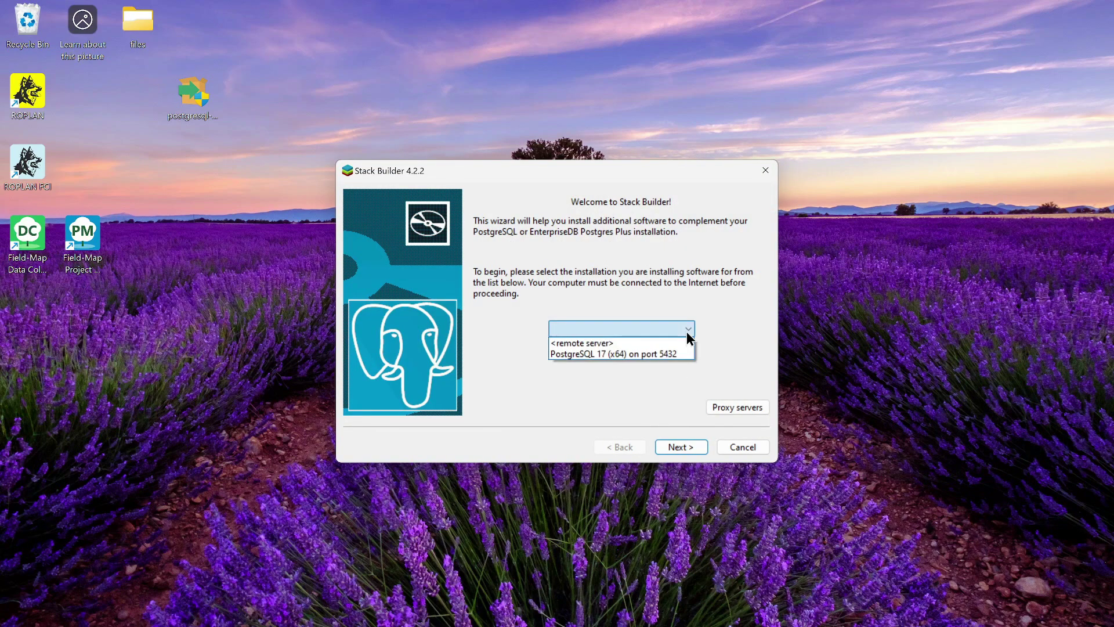
pyautogui.click(645, 355)
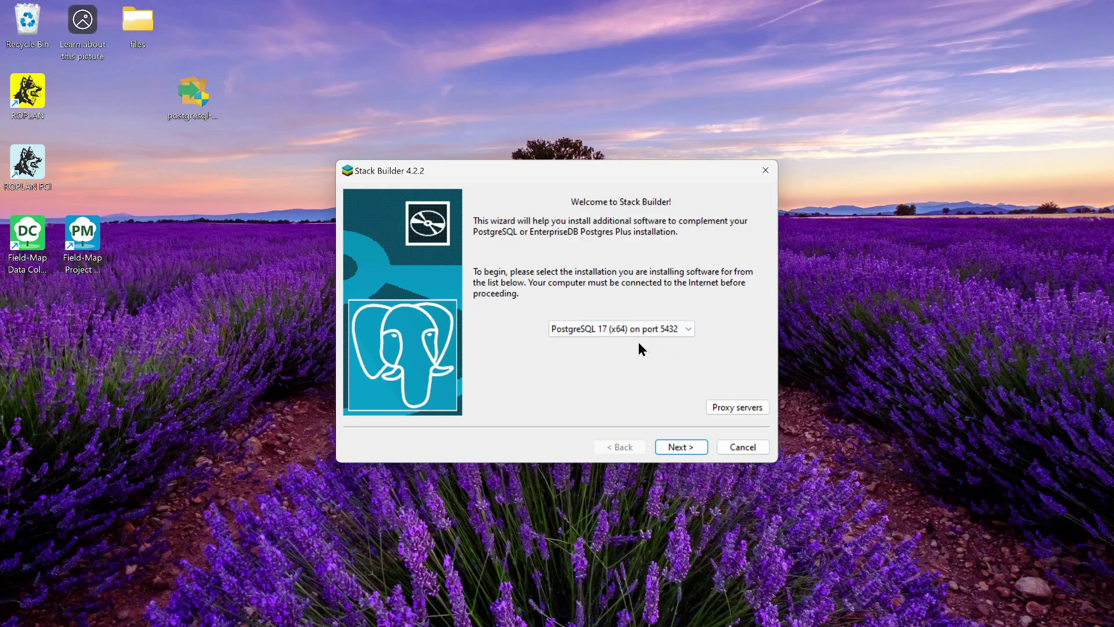
pyautogui.click(686, 446)
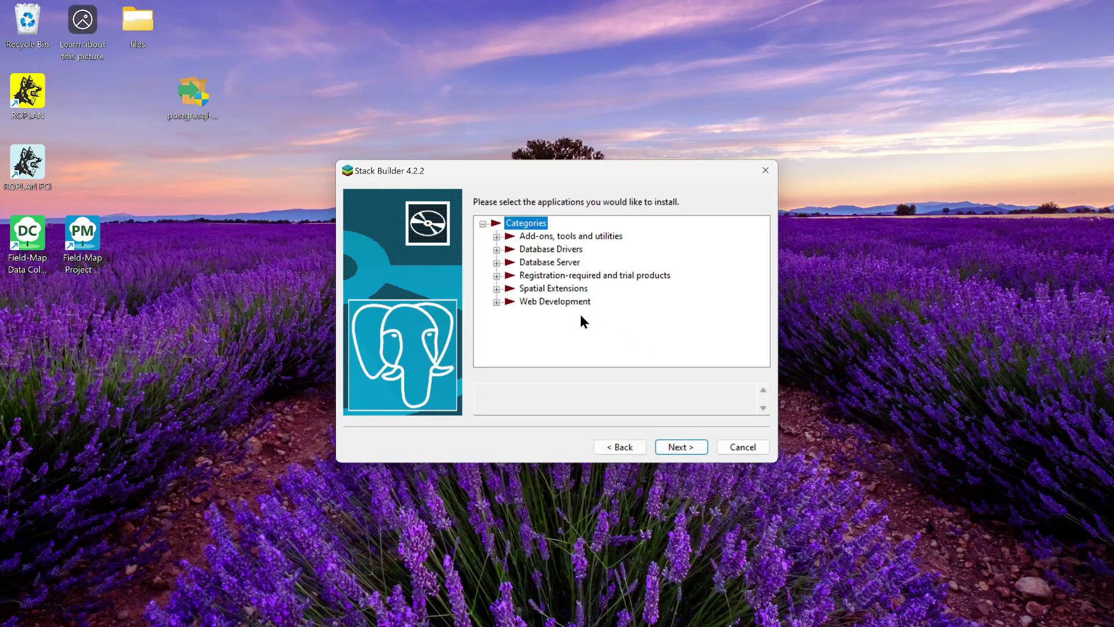
pyautogui.click(496, 289)
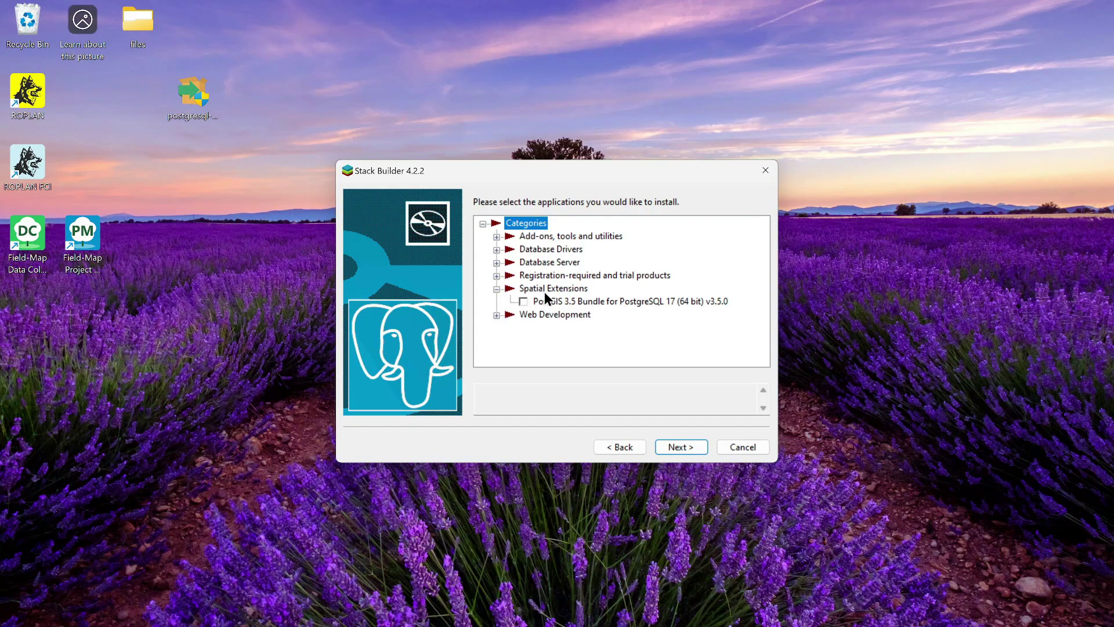
pyautogui.click(525, 300)
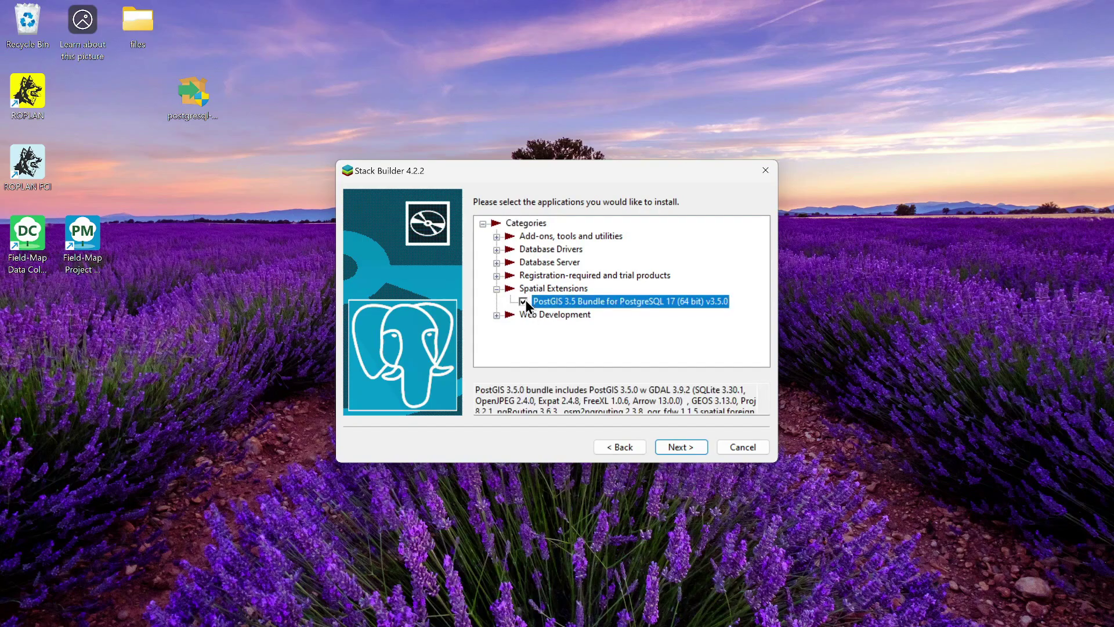
# - Download the bundle to D:\Downloads\postgis and launch its installer
pyautogui.click(691, 447)
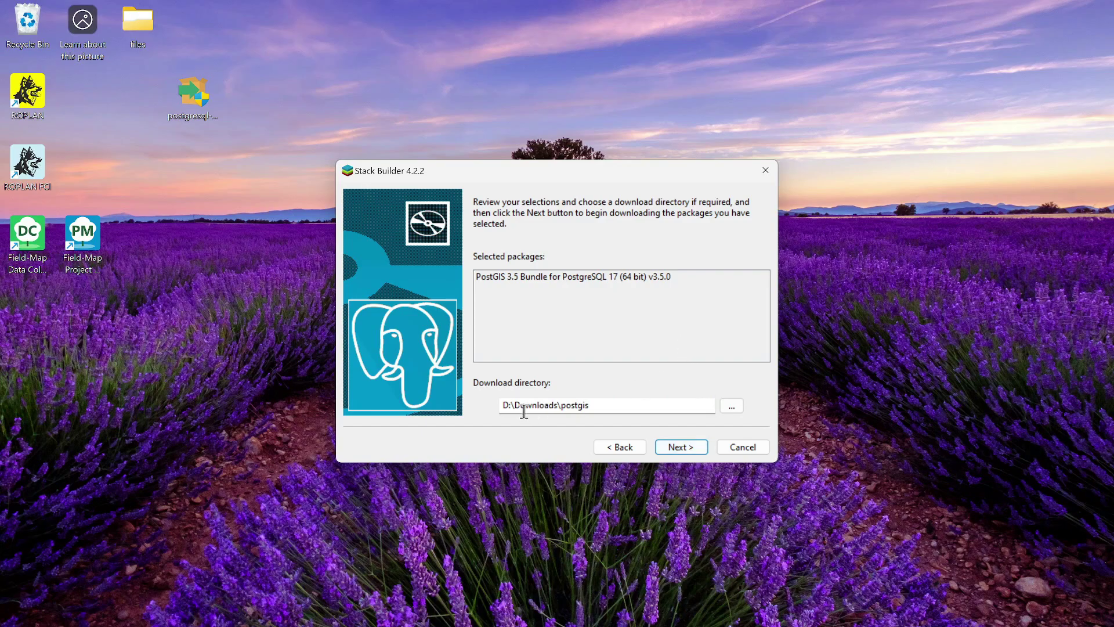
pyautogui.moveTo(519, 404); pyautogui.dragTo(592, 405)
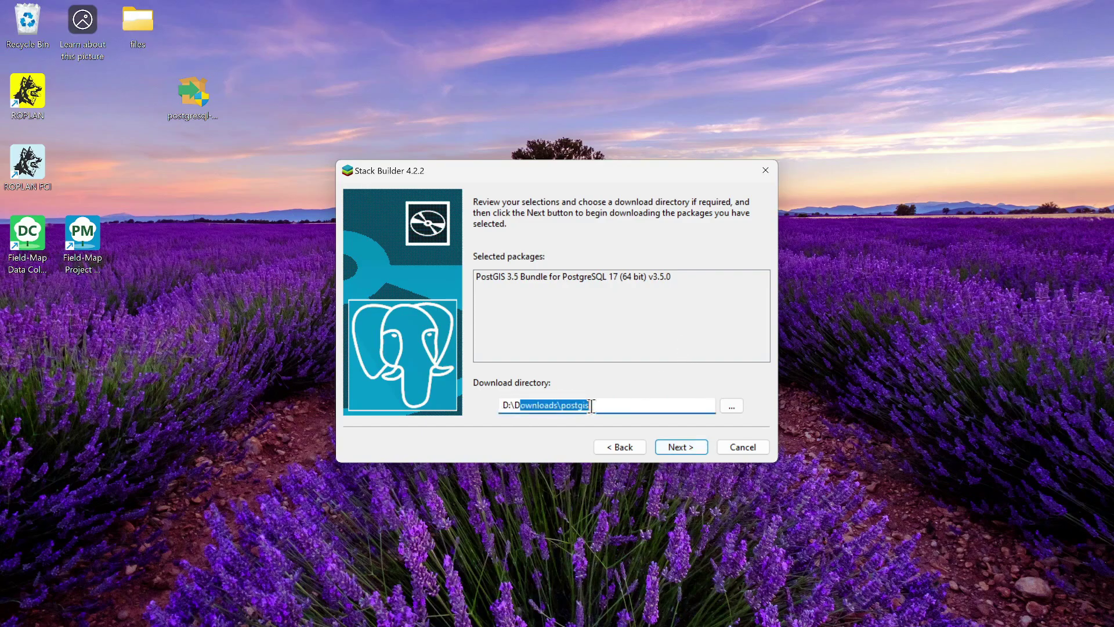
pyautogui.click(675, 446)
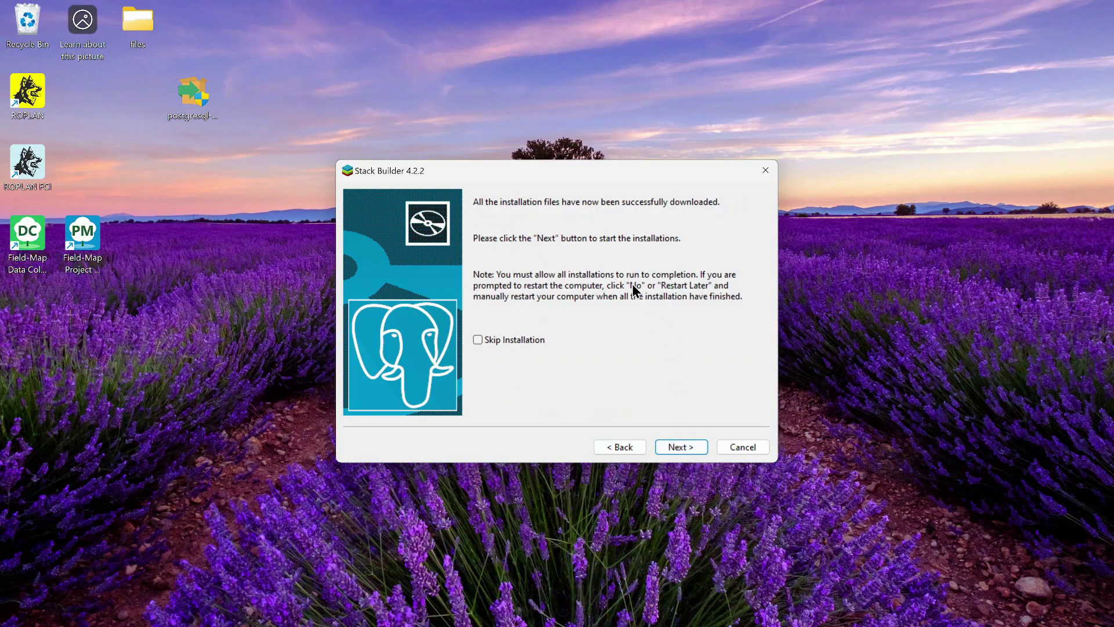
pyautogui.click(680, 446)
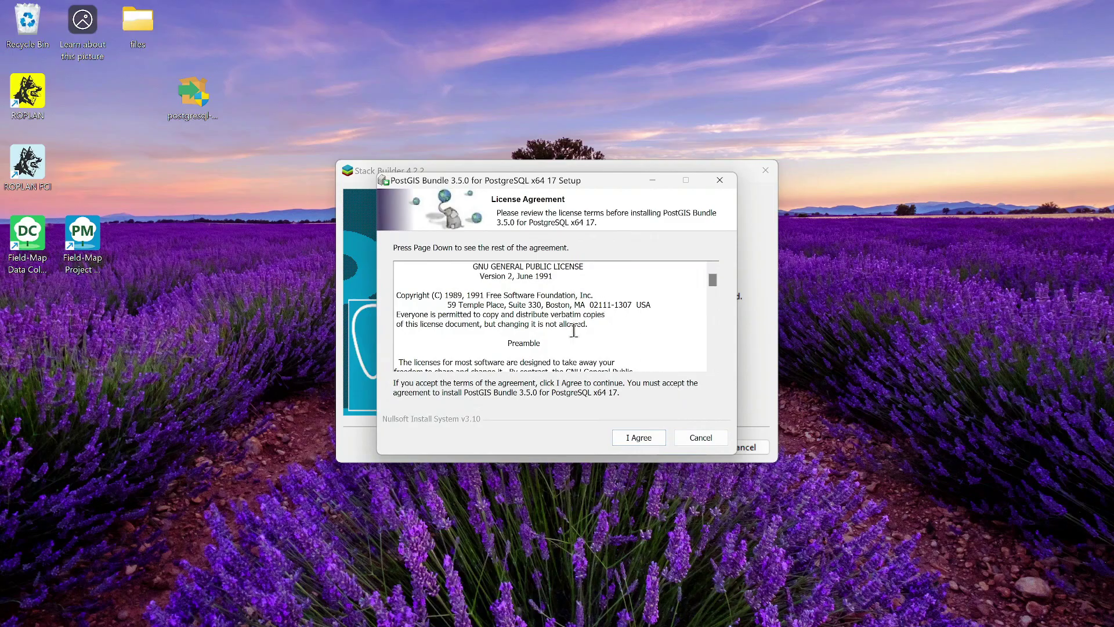
# - Accept the PostGIS licence and set the components to enable all GDAL drivers
pyautogui.click(632, 439)
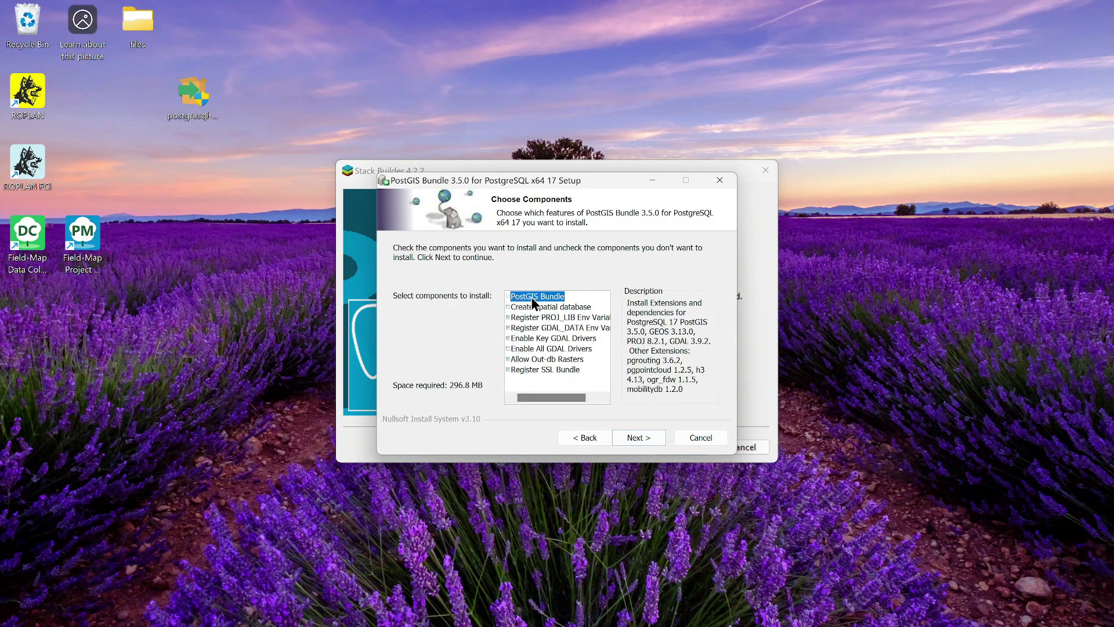
pyautogui.click(509, 318)
pyautogui.click(509, 328)
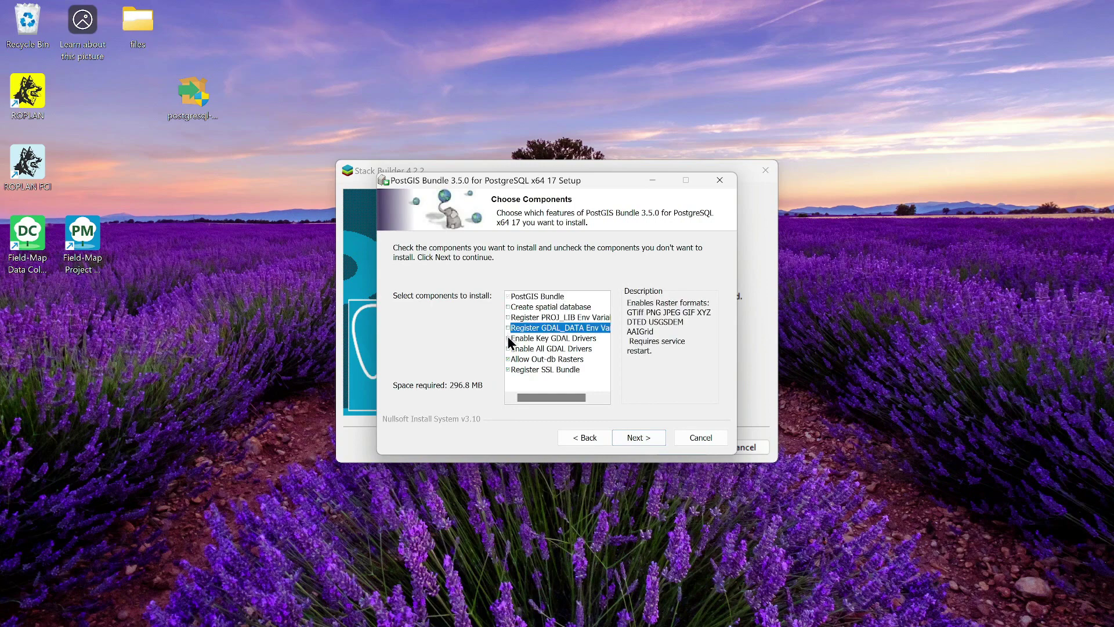
pyautogui.click(508, 338)
pyautogui.click(509, 349)
pyautogui.click(508, 360)
pyautogui.click(509, 369)
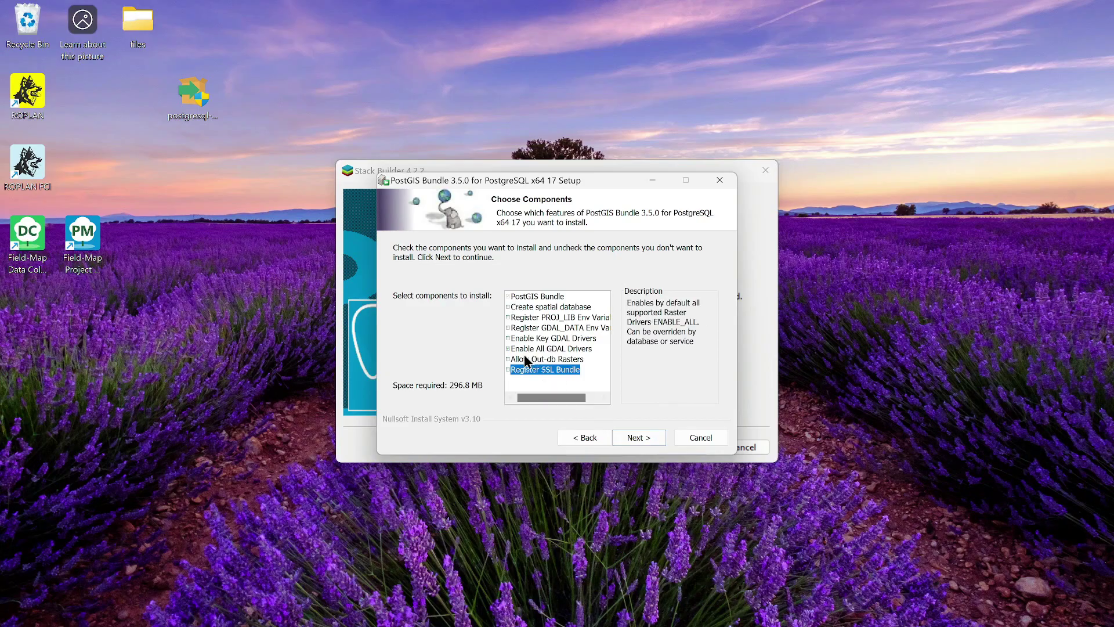
pyautogui.click(510, 350)
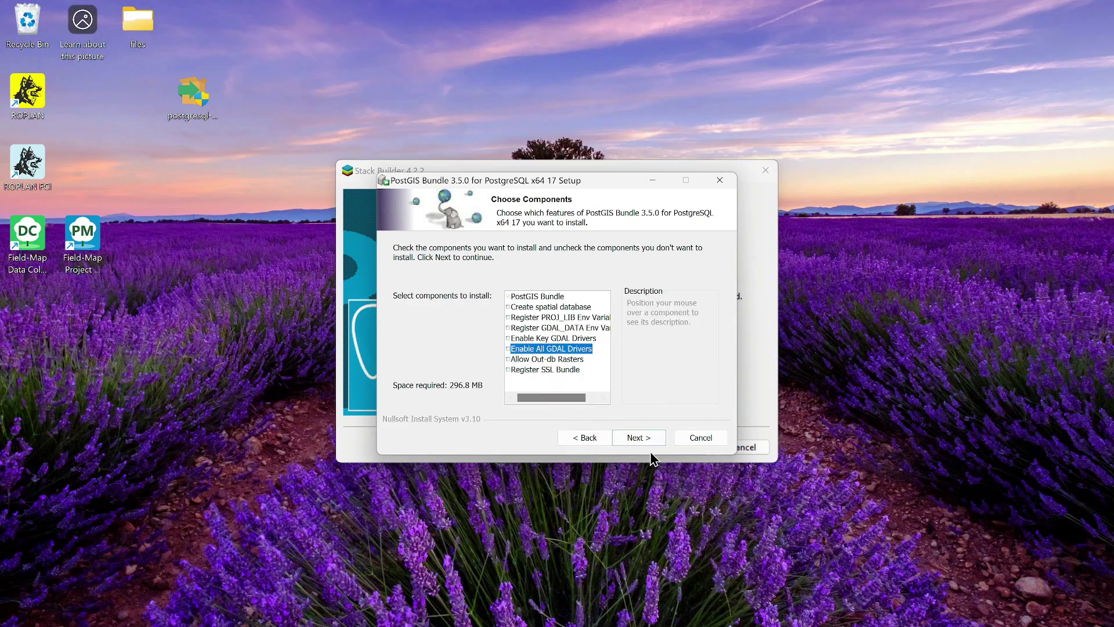
pyautogui.click(641, 437)
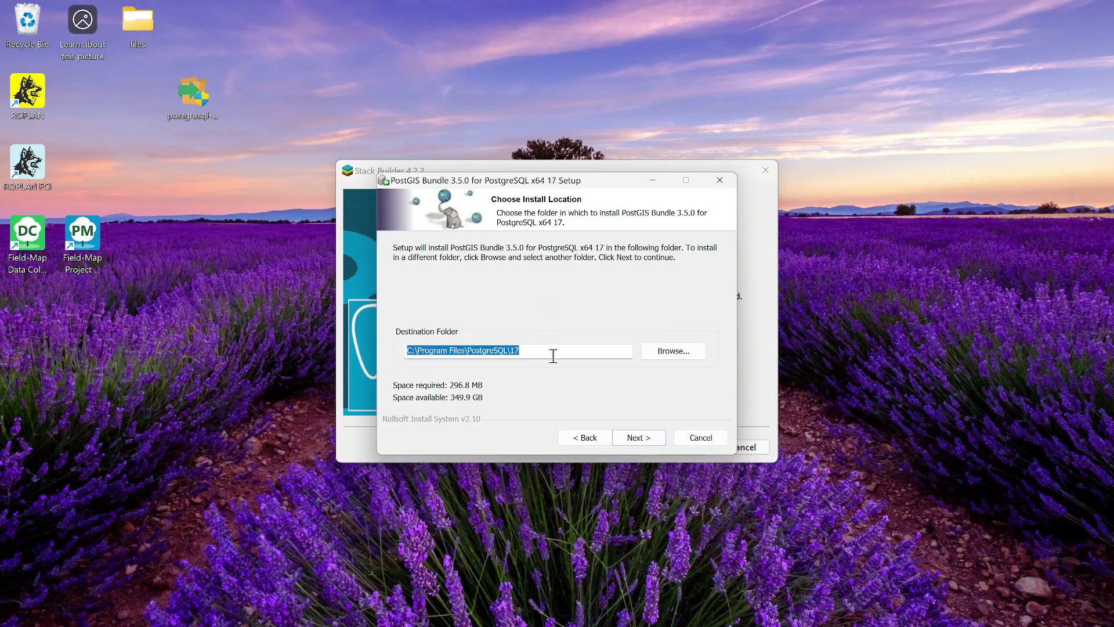
# - Install into C:\Program Files\PostgreSQL\17, then close PostGIS setup and Stack Builder
pyautogui.click(631, 438)
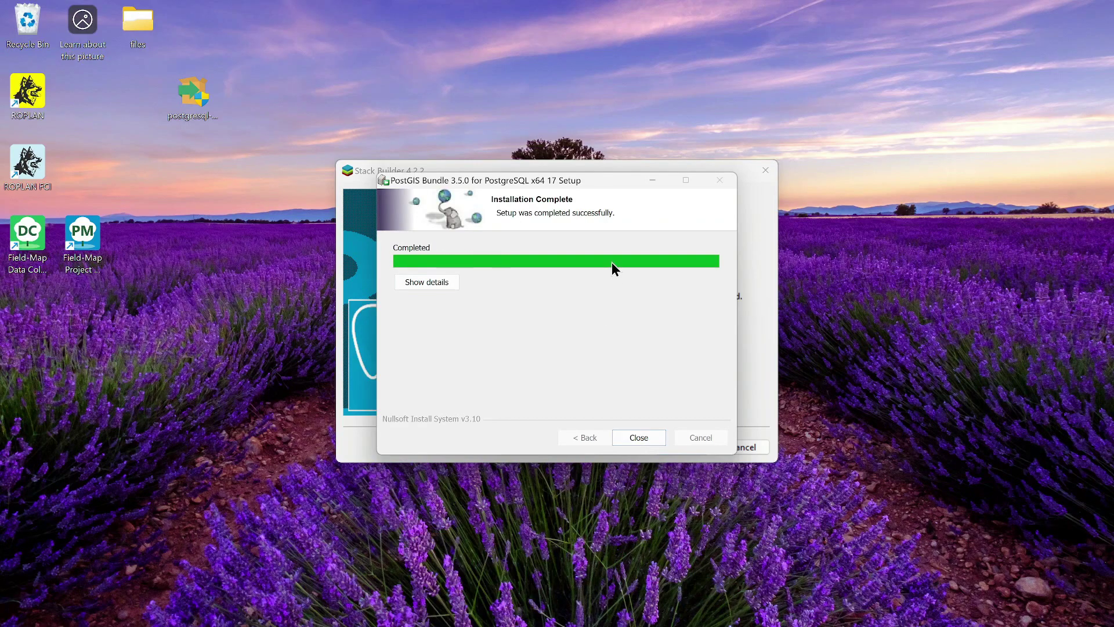
pyautogui.click(645, 437)
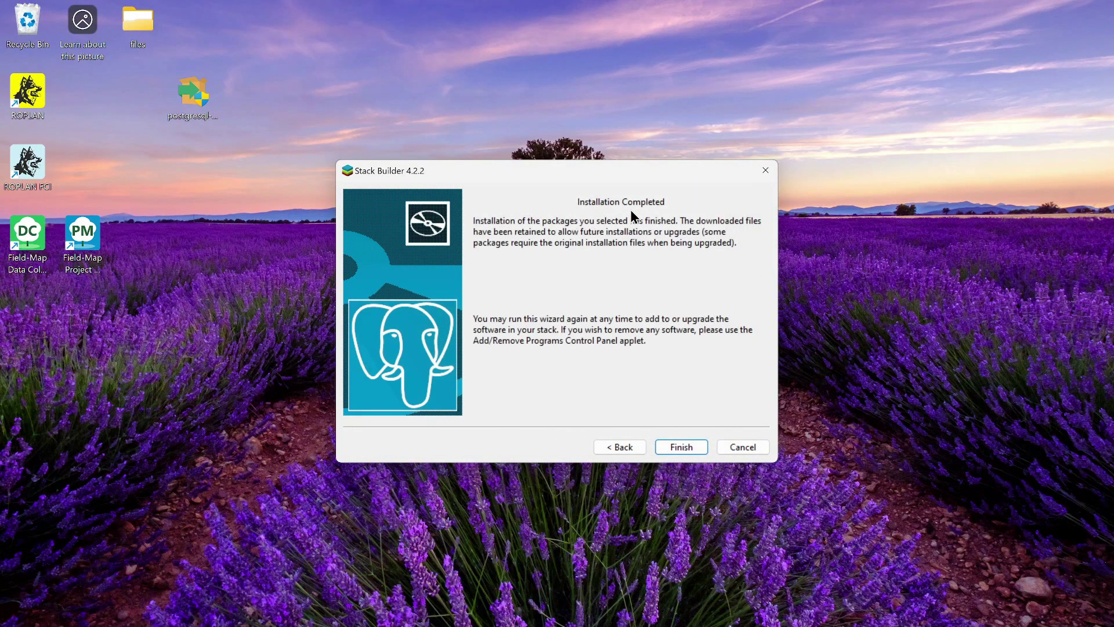
pyautogui.click(680, 448)
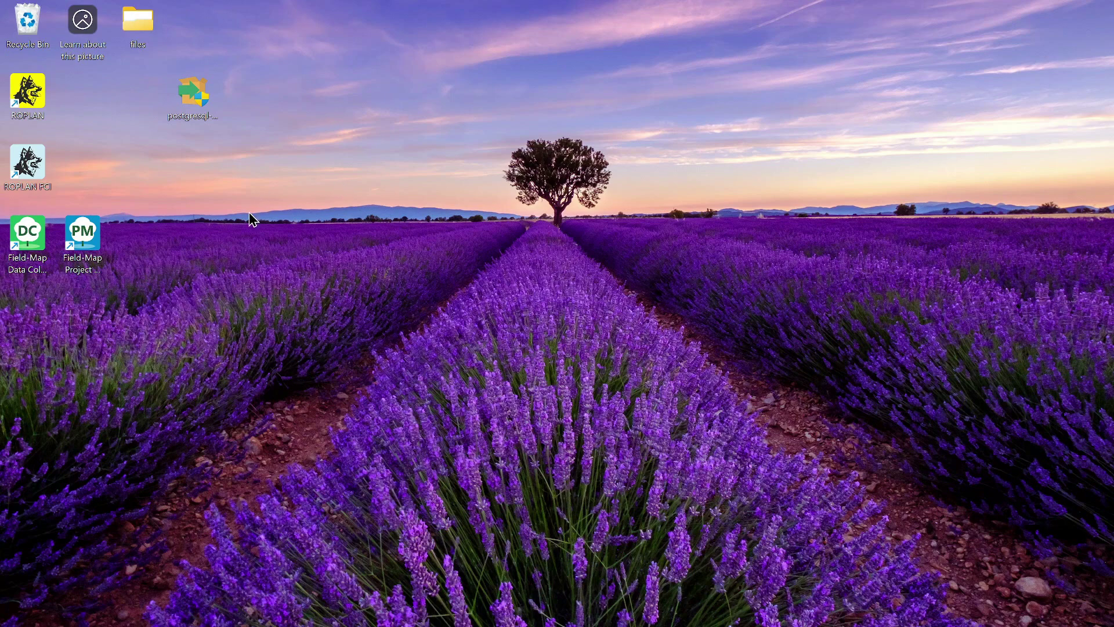
# - Launch Field-Map Project Manager from its desktop icon and bring up the Project menu
pyautogui.doubleClick(93, 238)
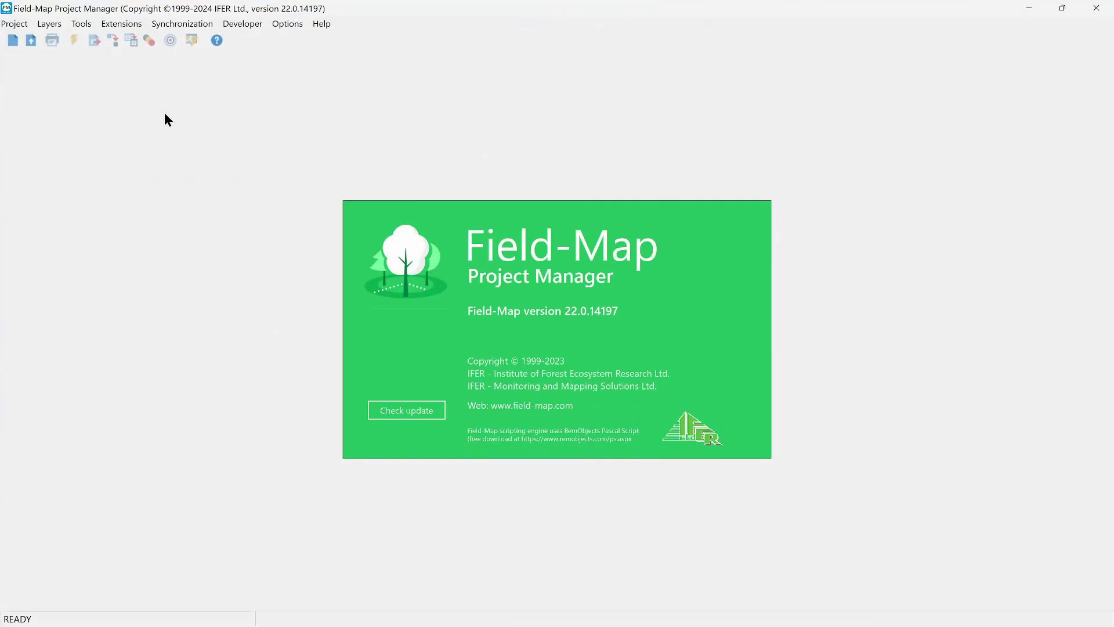
pyautogui.click(16, 27)
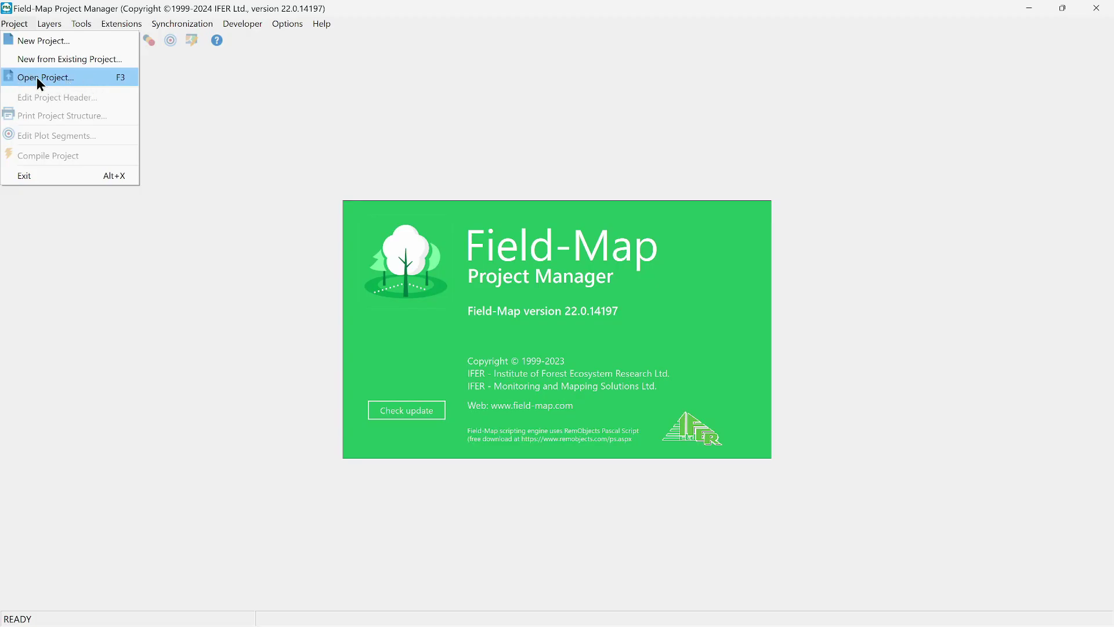
# - Remove ExamplePGProject and TestPG1 from the recent projects list
pyautogui.click(27, 76)
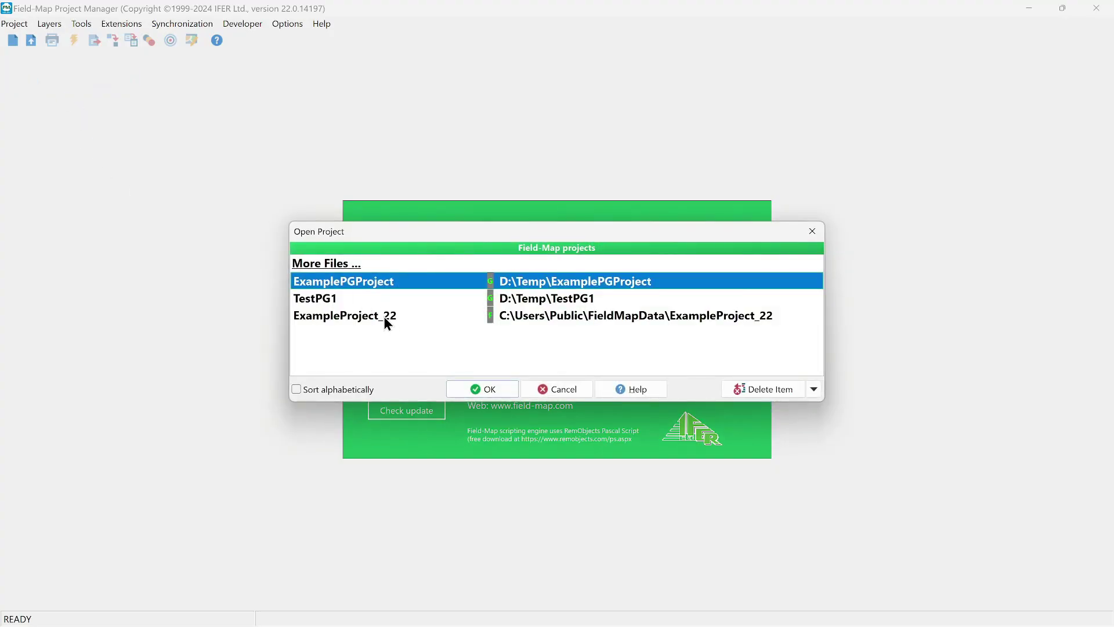
pyautogui.press('Delete')
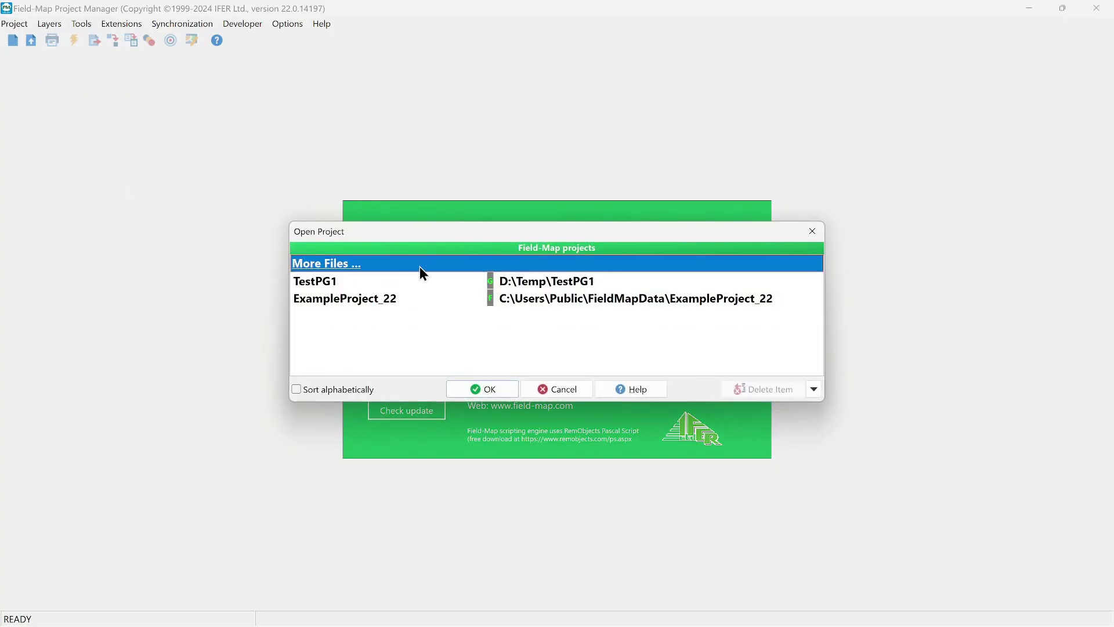
pyautogui.click(423, 280)
pyautogui.press('Delete')
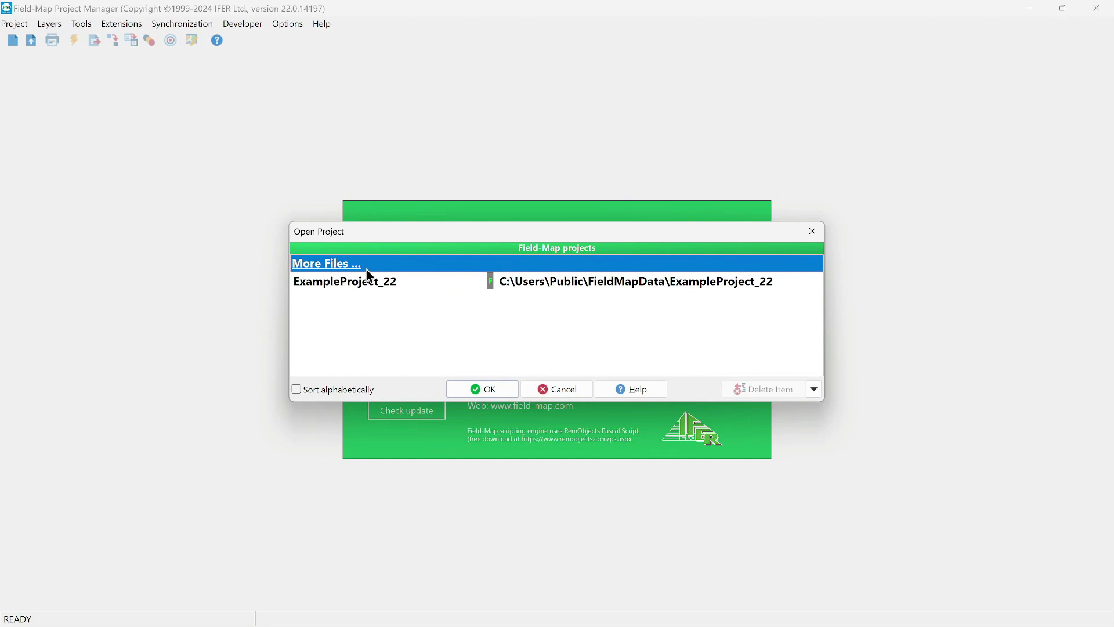
# - Open ExampleProject_22 from C:\Users\Public\FieldMapData
pyautogui.click(363, 266)
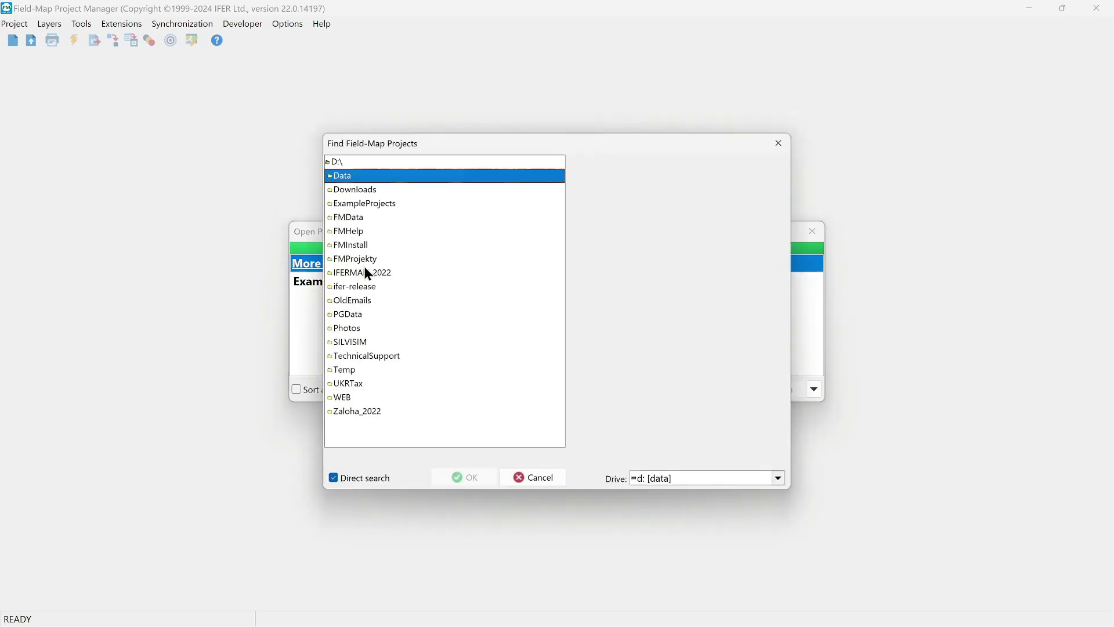
pyautogui.click(670, 485)
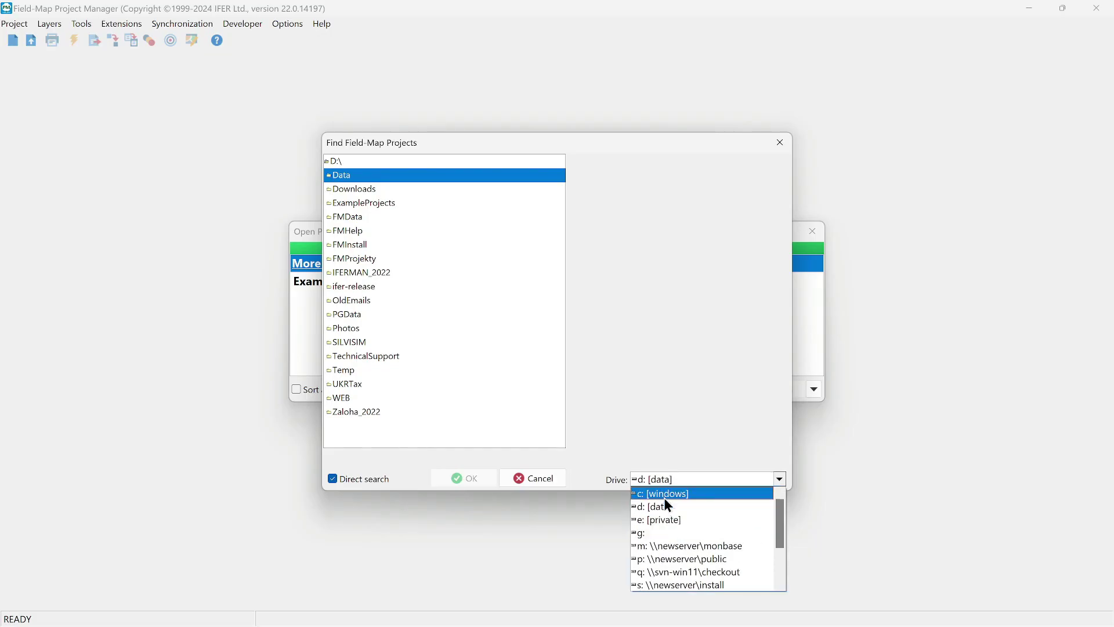
pyautogui.click(664, 492)
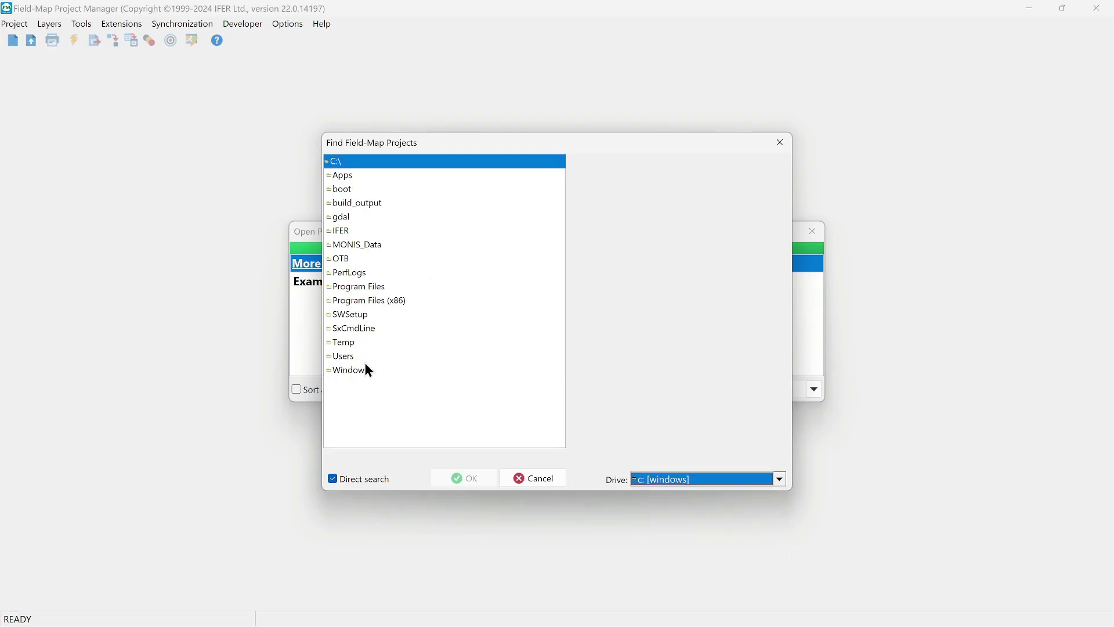
pyautogui.doubleClick(337, 356)
pyautogui.doubleClick(342, 203)
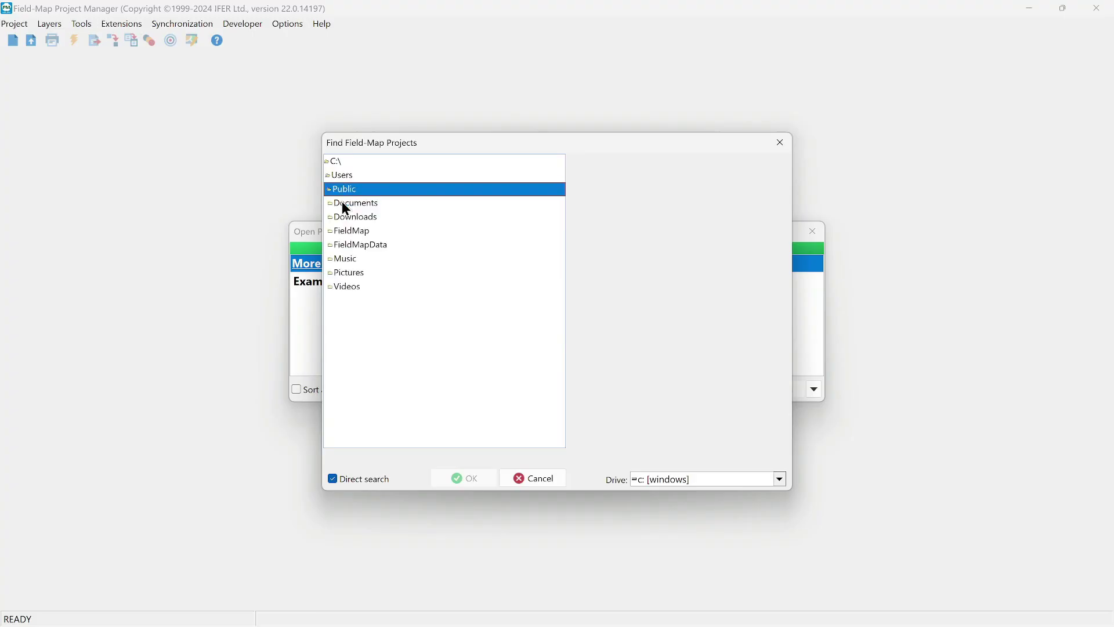
pyautogui.doubleClick(367, 244)
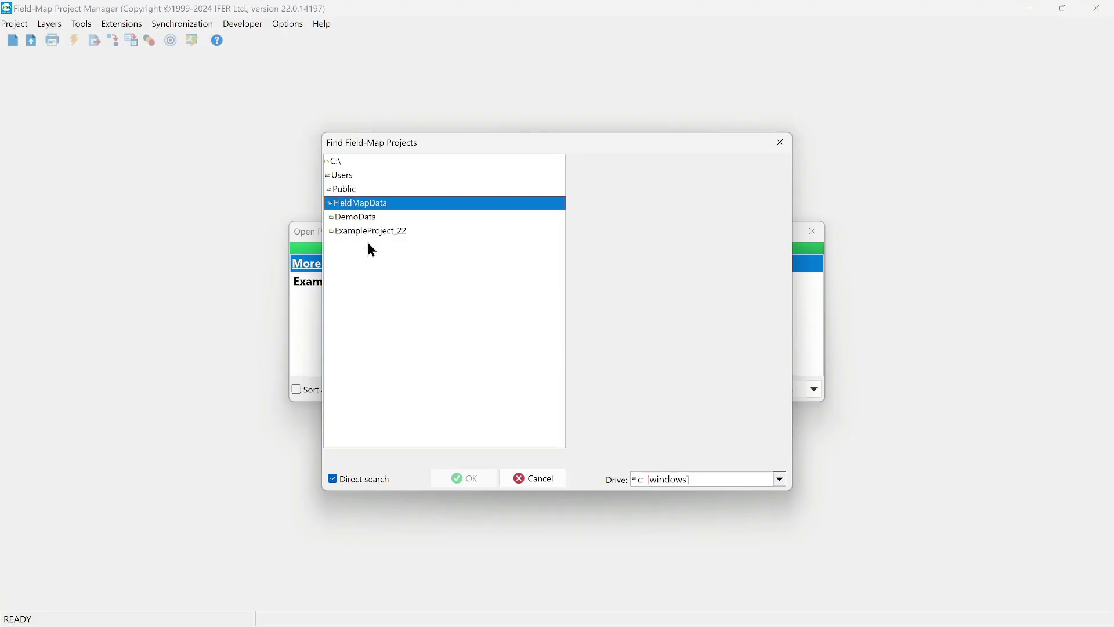
pyautogui.click(358, 232)
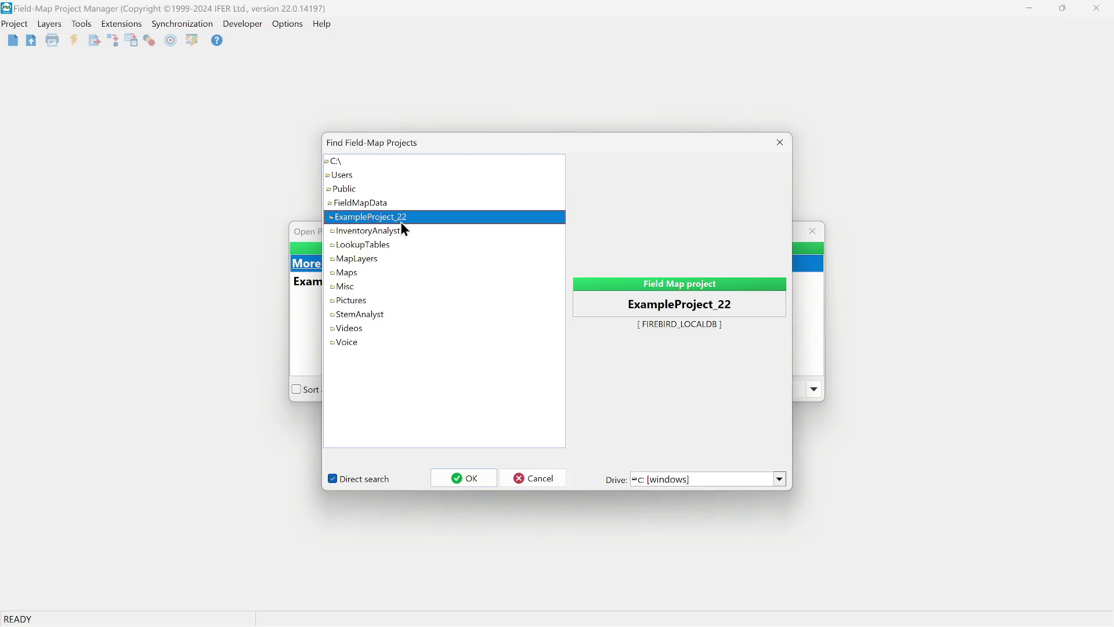
pyautogui.click(485, 477)
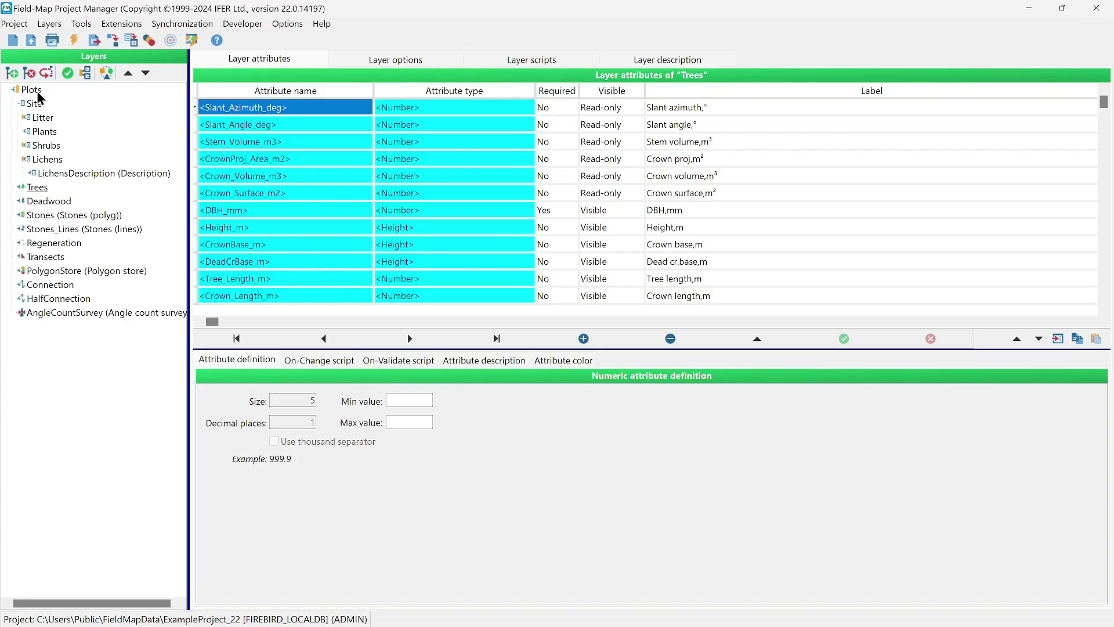
# - View the PolygonStore layer's attributes, then the Stones (polyg) layer's attributes
pyautogui.click(42, 272)
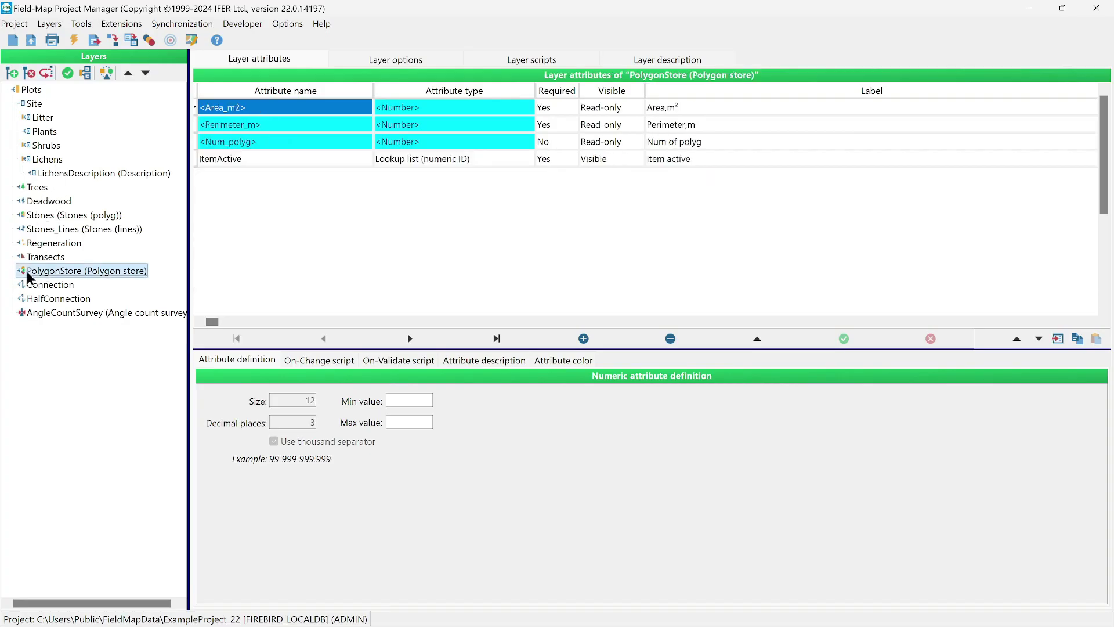
pyautogui.click(43, 216)
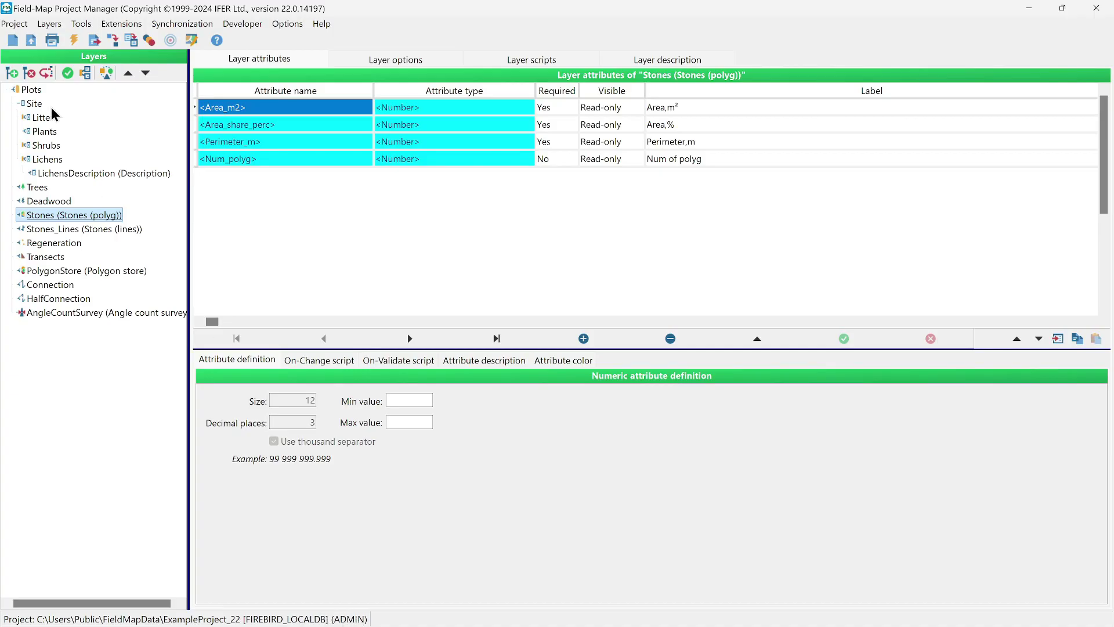
pyautogui.click(82, 25)
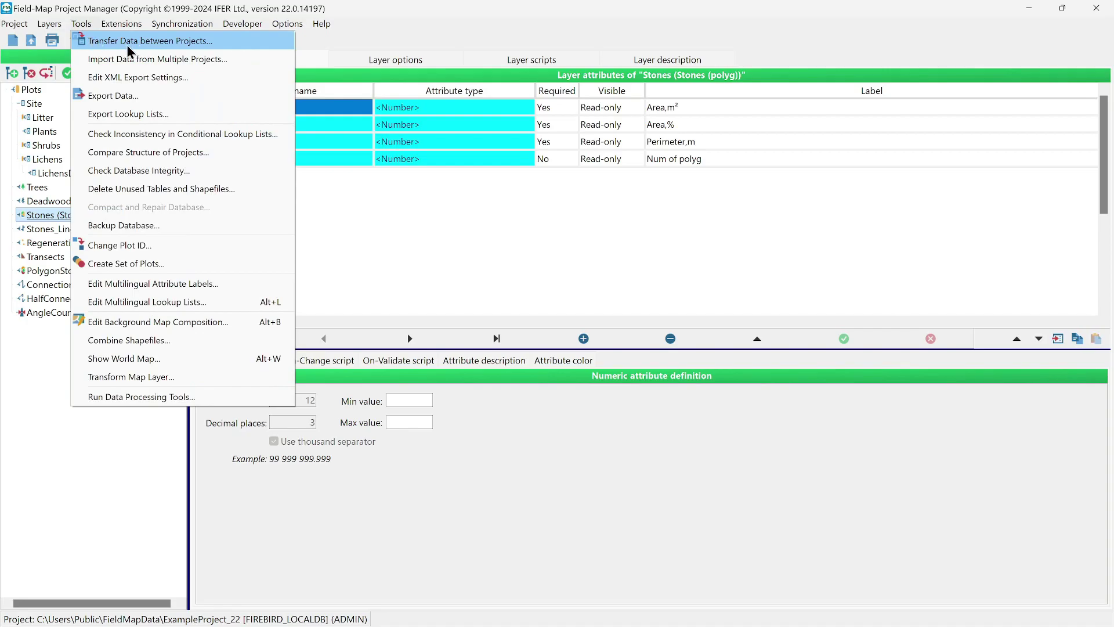
# - Start a data transfer to a new target project named MyPGTest in the D:\Data folder
pyautogui.click(181, 42)
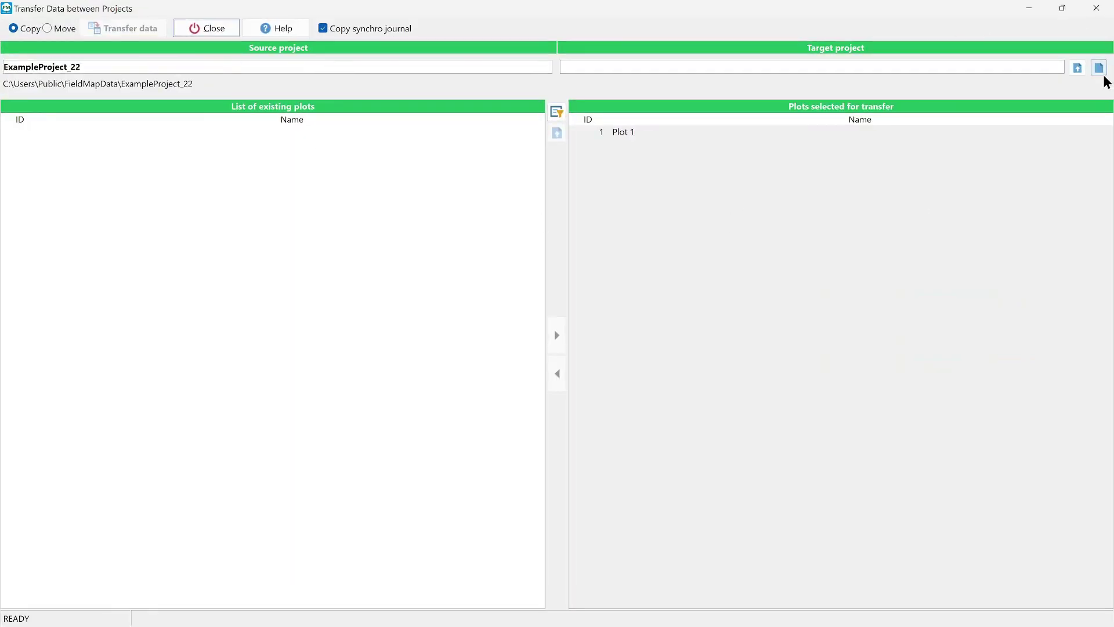
pyautogui.click(1098, 68)
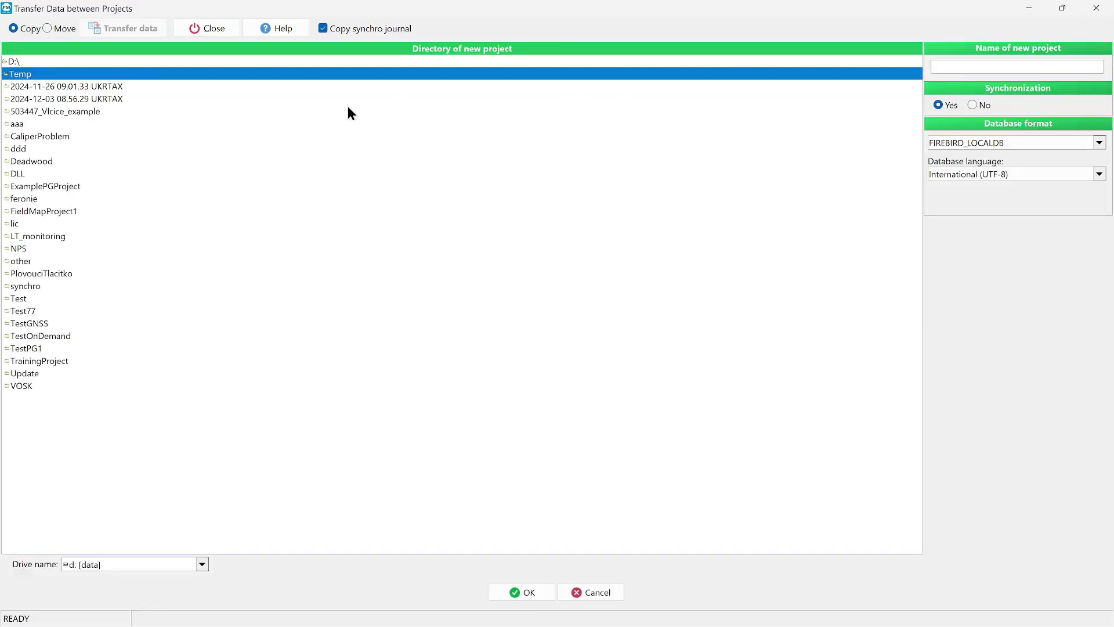
pyautogui.doubleClick(46, 61)
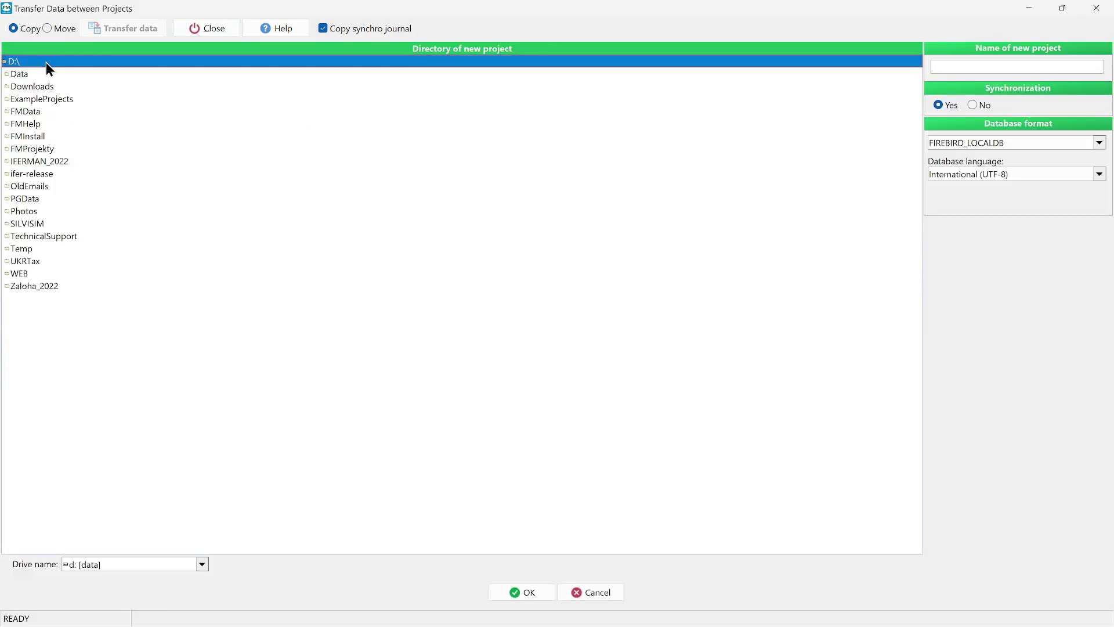
pyautogui.doubleClick(28, 75)
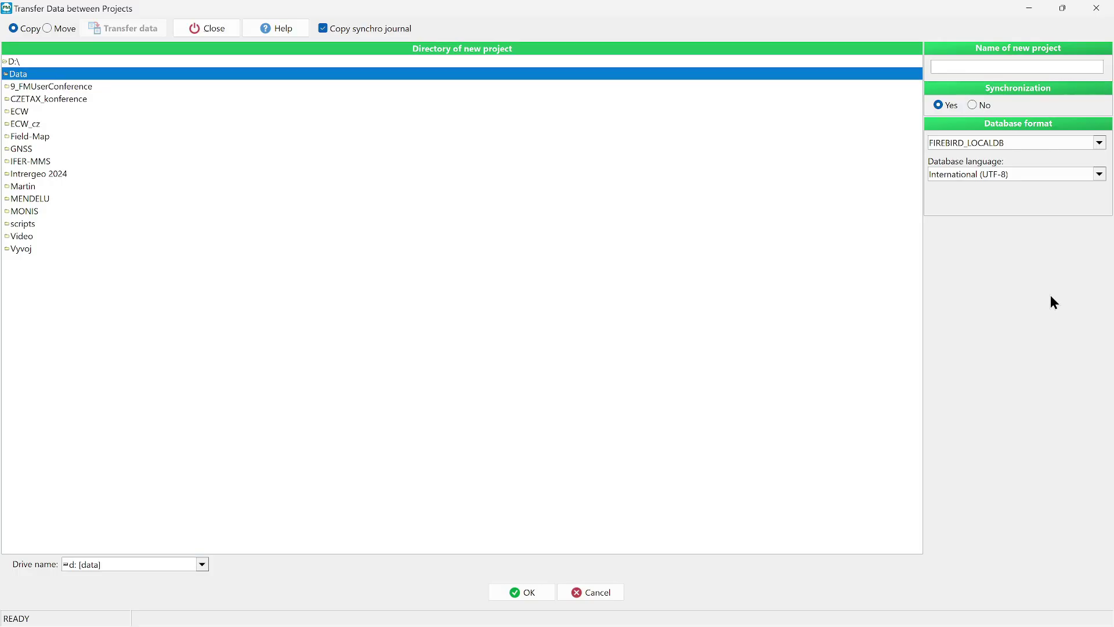
pyautogui.write('MyPGTest')
pyautogui.click(1011, 141)
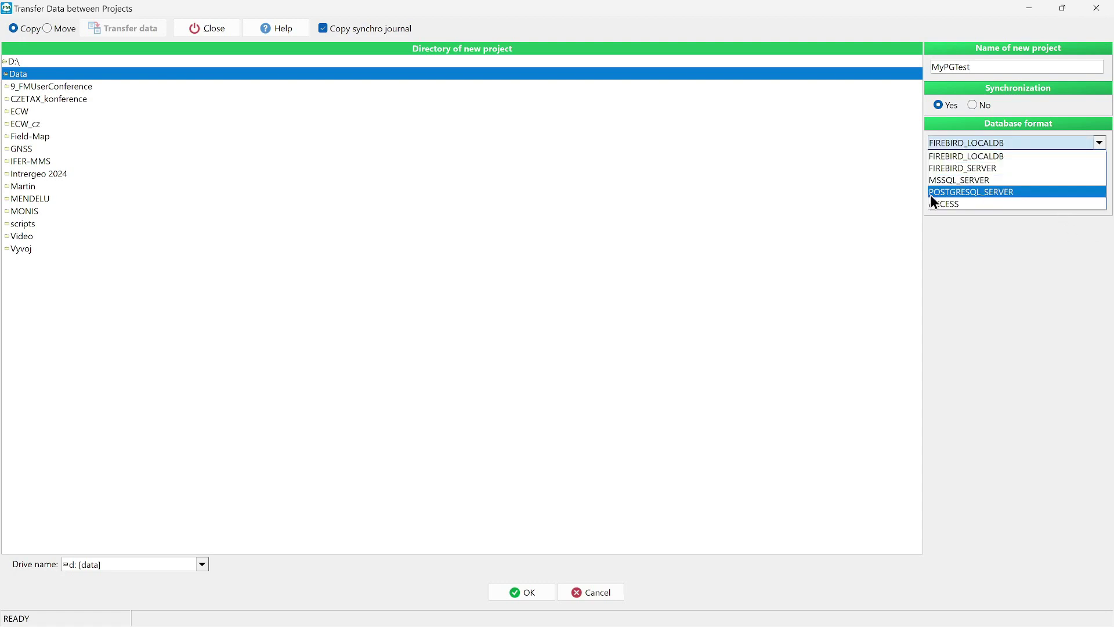
# - Choose the PostgreSQL server database format and select localhost as the server
pyautogui.click(1001, 191)
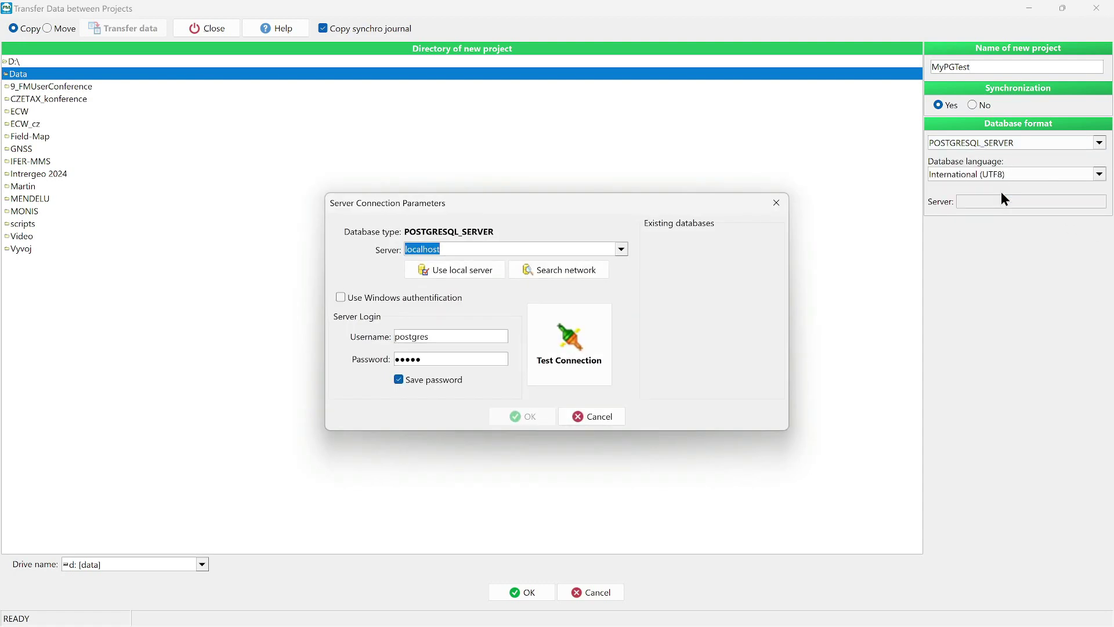
pyautogui.moveTo(601, 196); pyautogui.dragTo(576, 172)
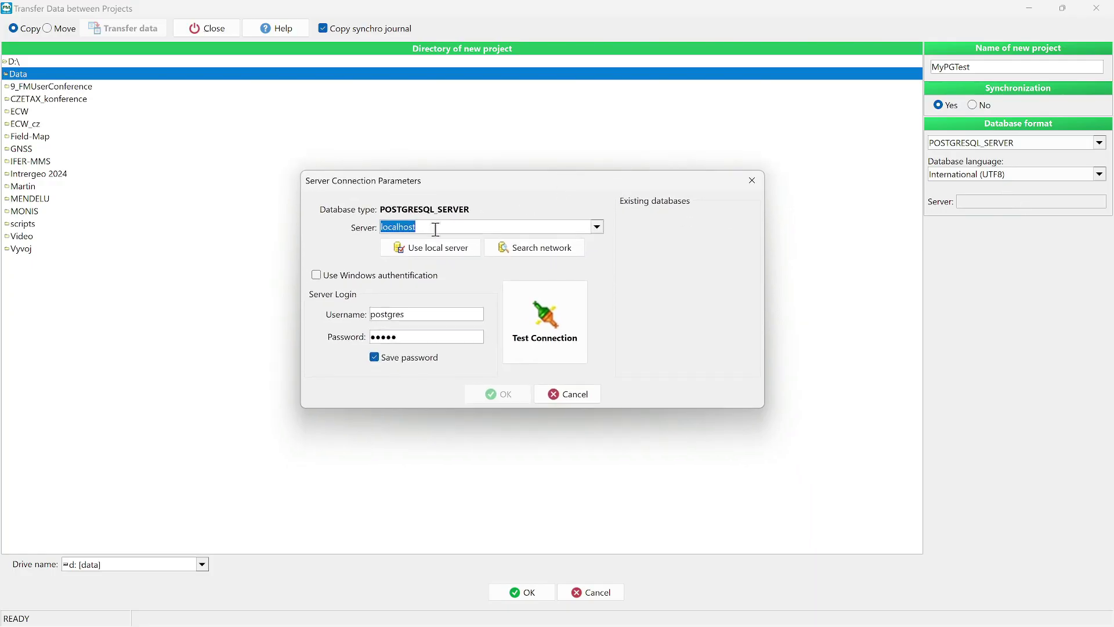
pyautogui.moveTo(425, 225); pyautogui.dragTo(373, 223)
pyautogui.click(431, 228)
pyautogui.moveTo(430, 228); pyautogui.dragTo(376, 226)
pyautogui.click(597, 227)
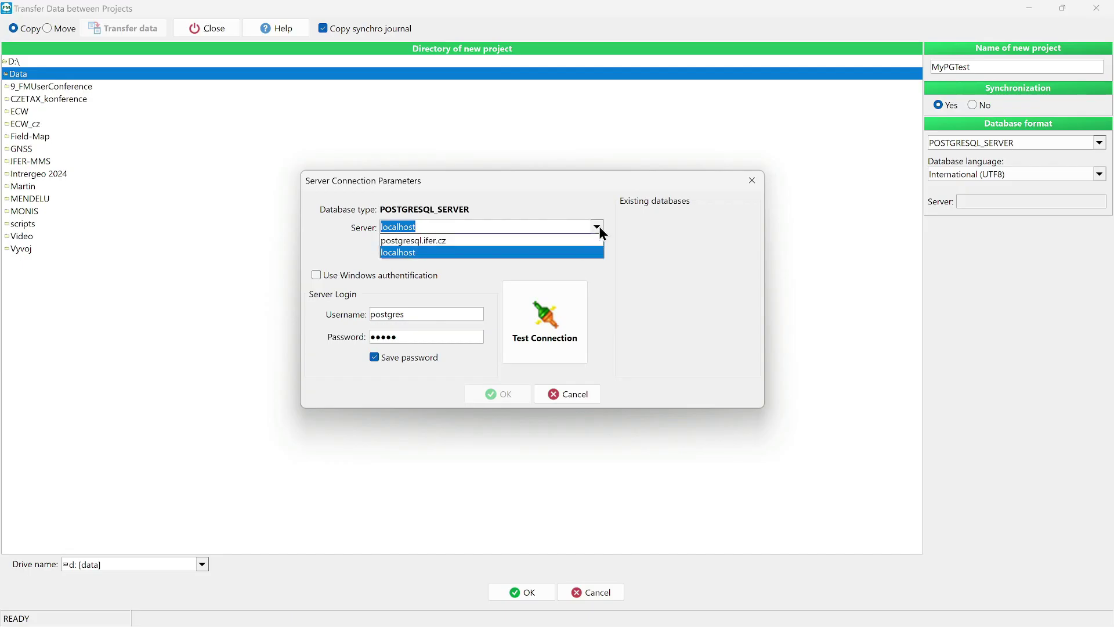
pyautogui.click(400, 252)
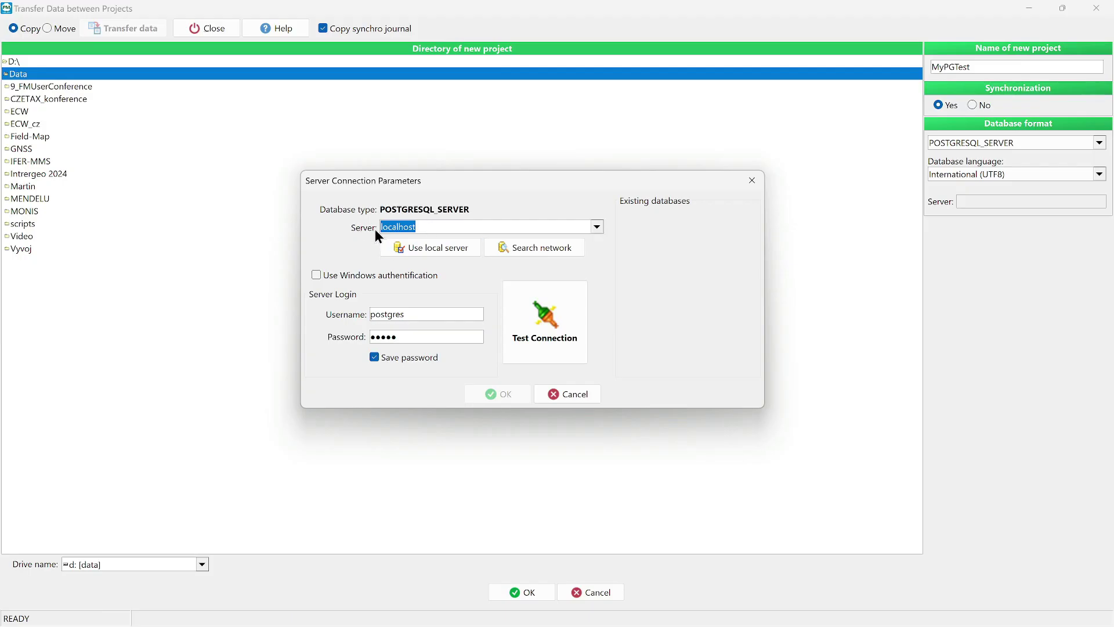
# - Keep the postgres login and password, test the connection and accept the settings
pyautogui.click(410, 316)
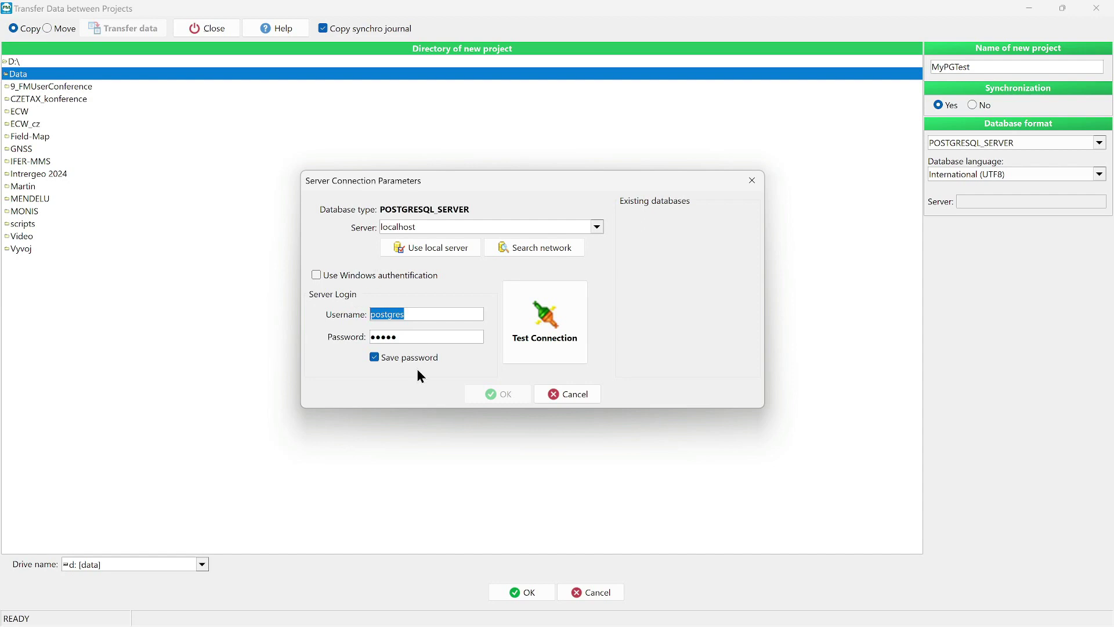
pyautogui.press('Tab')
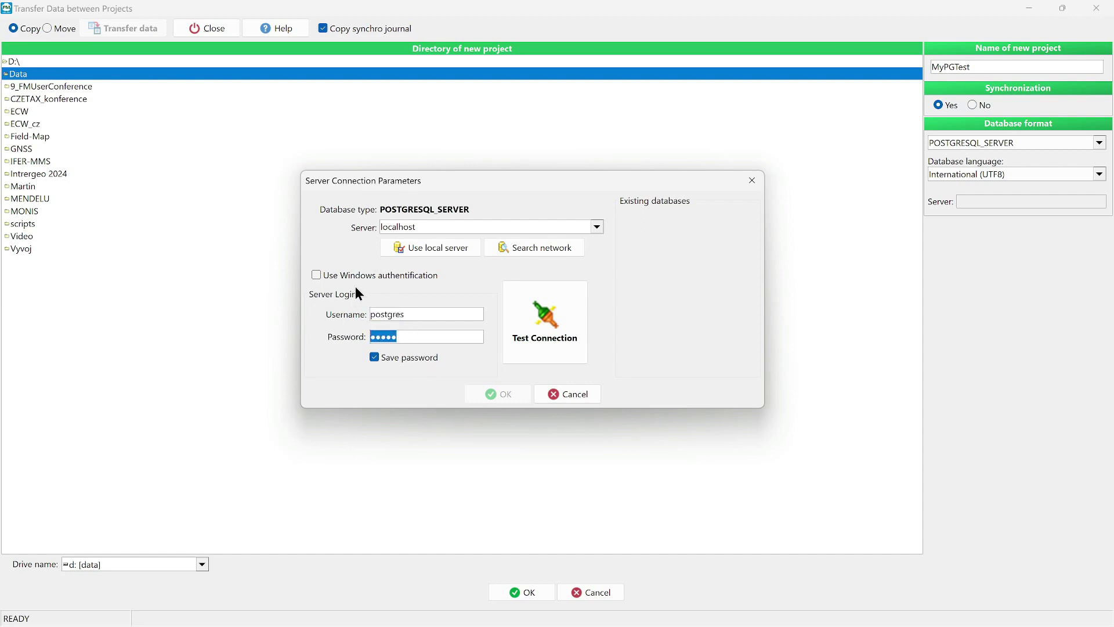
pyautogui.click(555, 311)
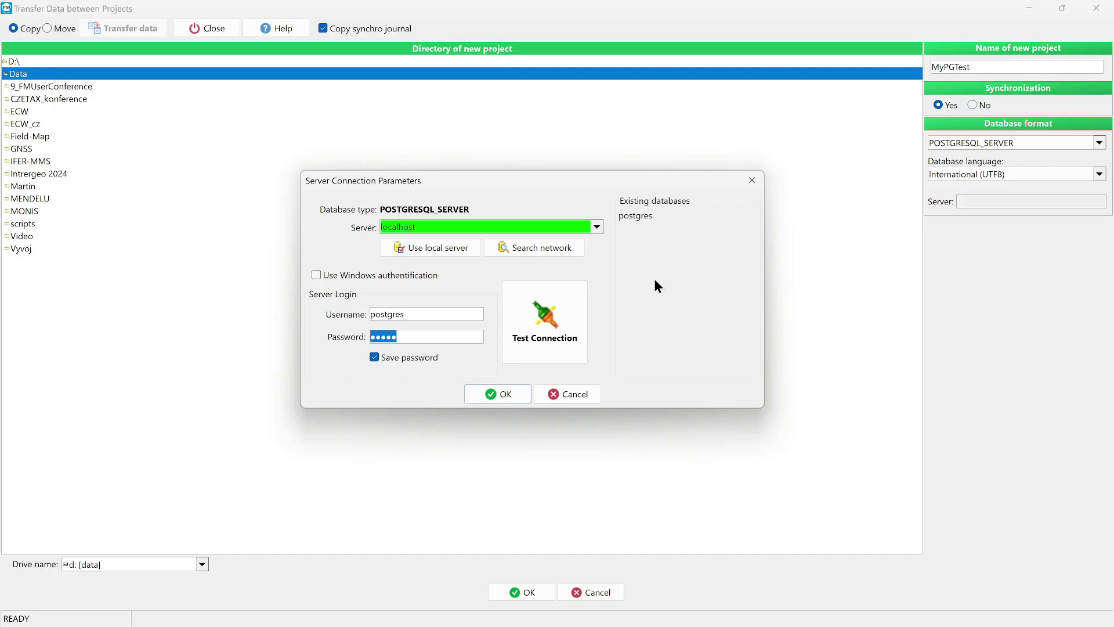
pyautogui.click(506, 393)
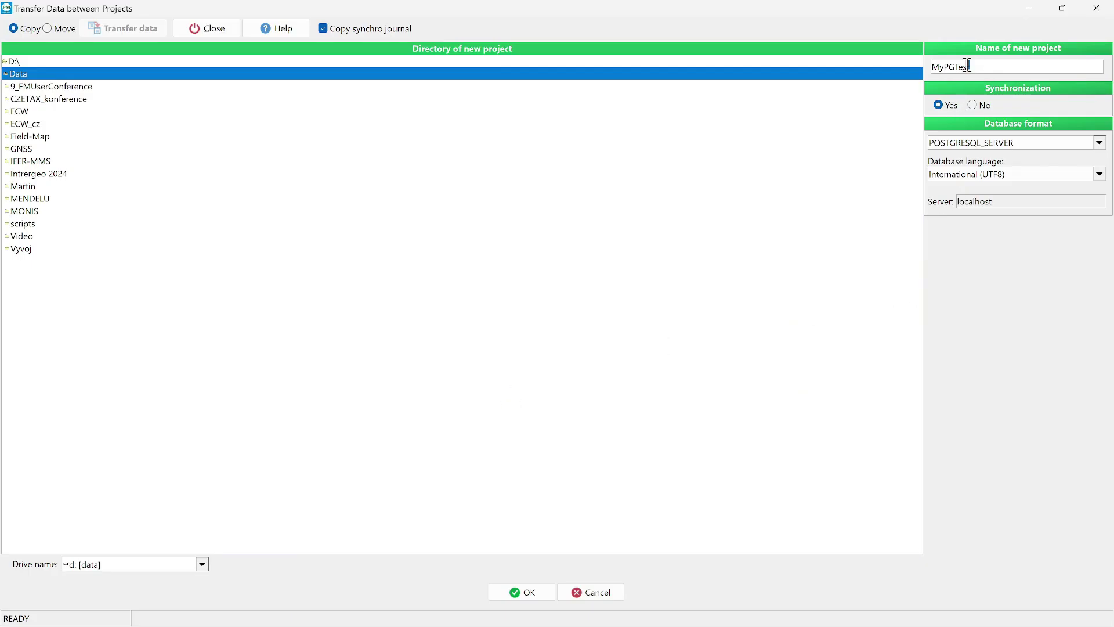
# - Confirm the new MyPGTest project, then transfer Plot 1 from ExampleProject_22 into it
pyautogui.moveTo(967, 65); pyautogui.dragTo(929, 61)
pyautogui.click(522, 590)
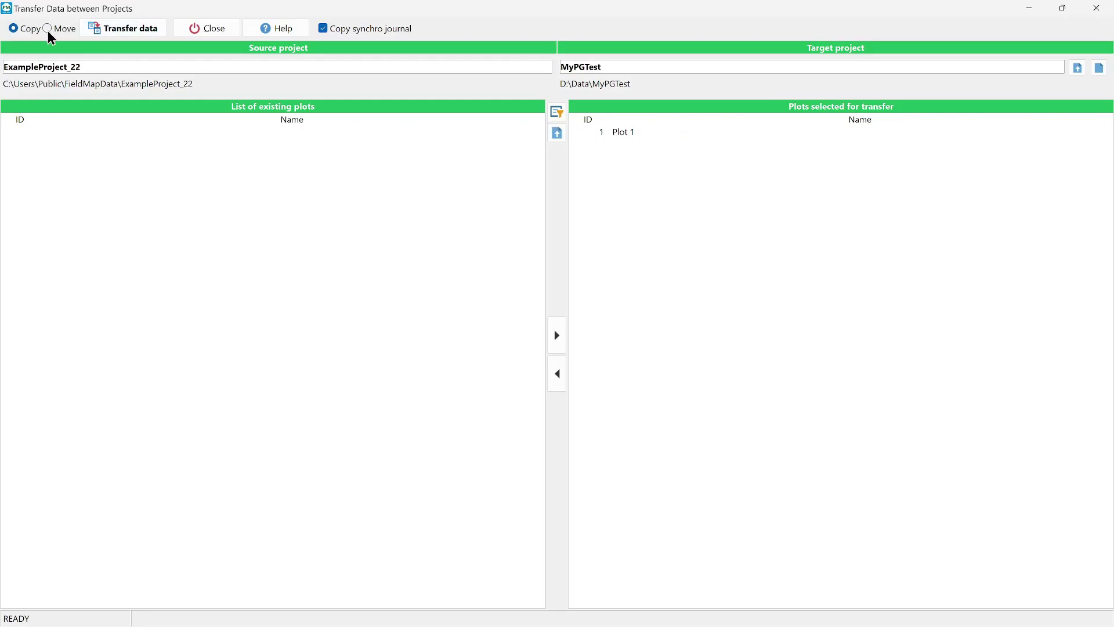
pyautogui.click(118, 32)
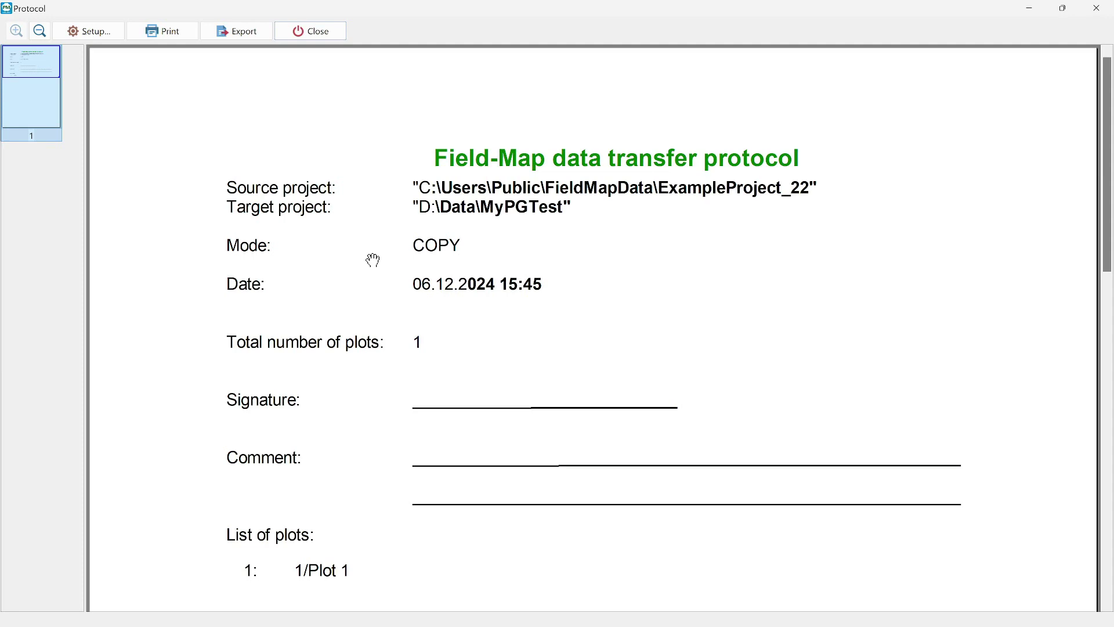
# - Close the transfer protocol, open MyPGTest from the project list, and exit Project Manager
pyautogui.click(328, 35)
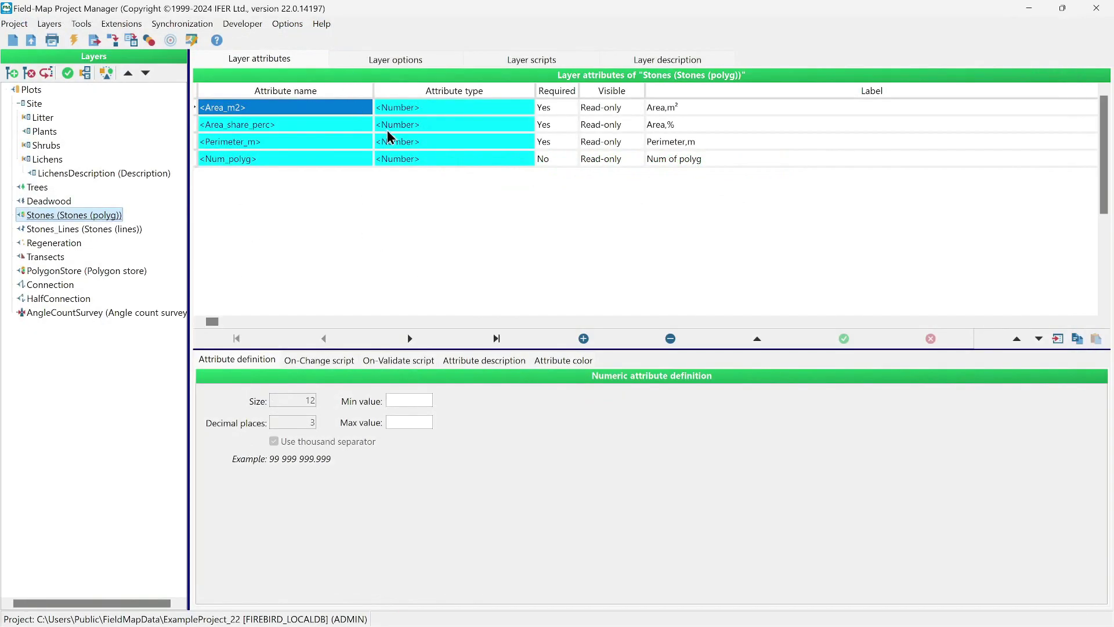
pyautogui.click(31, 40)
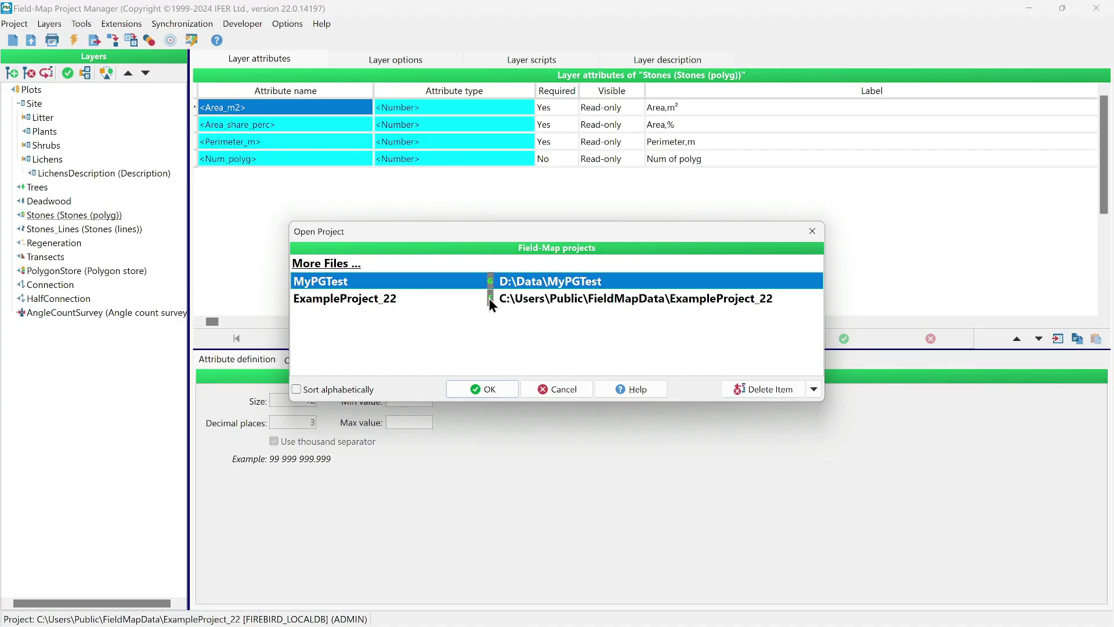
pyautogui.doubleClick(462, 283)
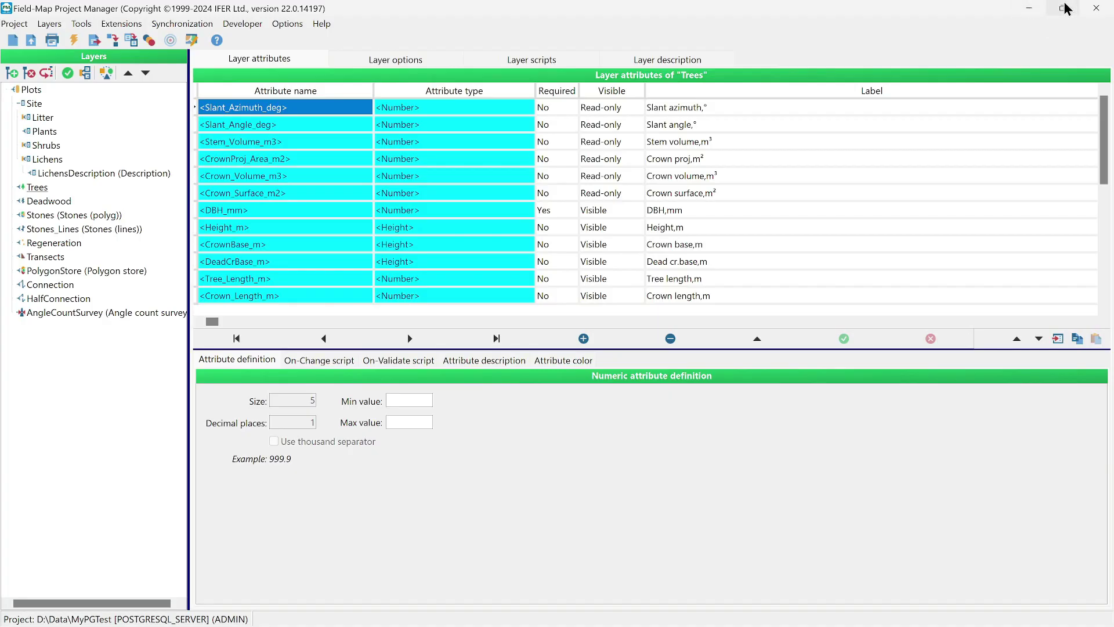
pyautogui.click(1095, 12)
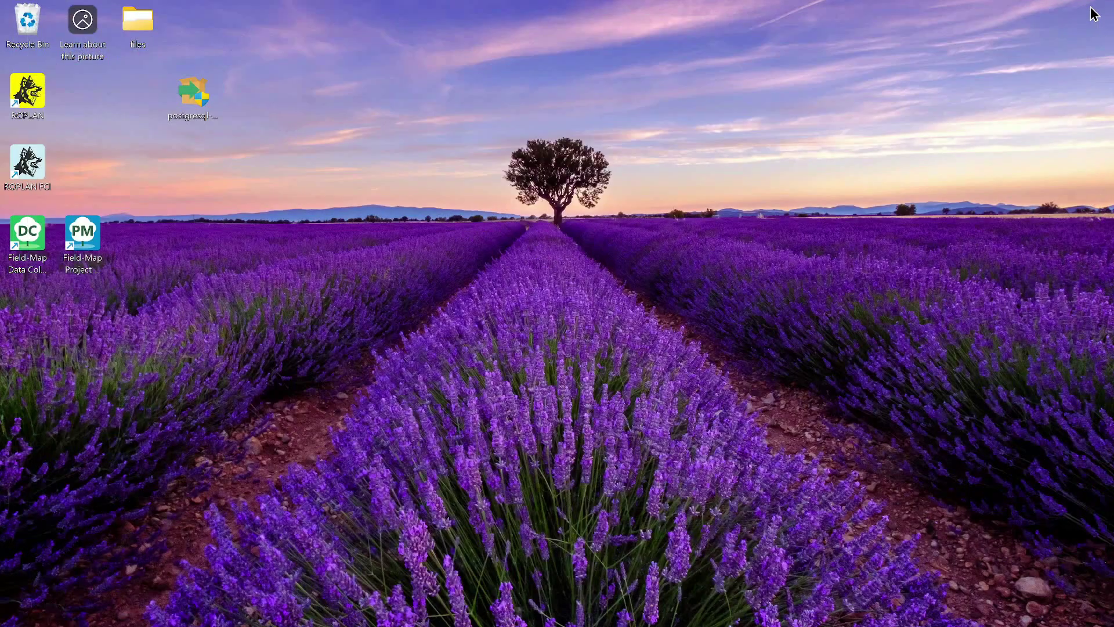
# - Launch Data Collector and open MyPGTest, skipping the backup
pyautogui.doubleClick(23, 246)
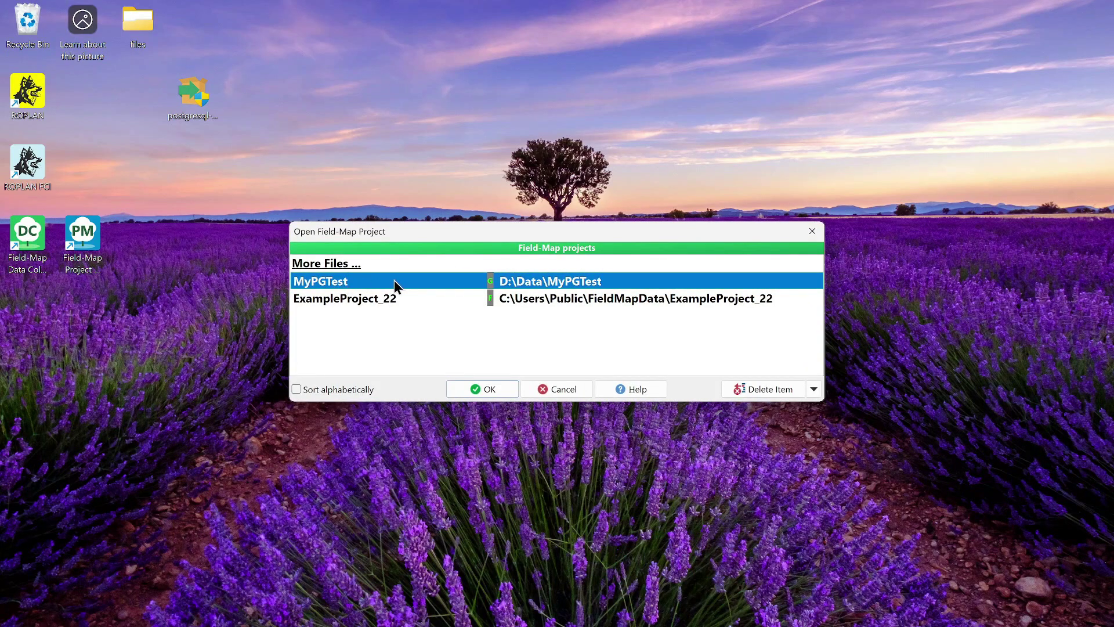
pyautogui.doubleClick(479, 280)
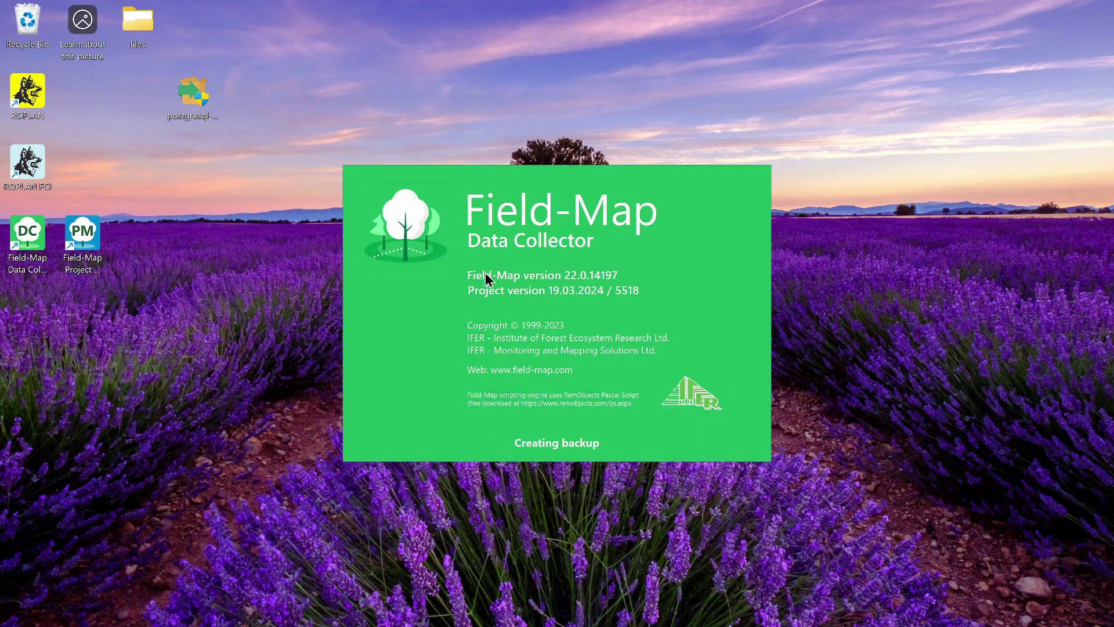
pyautogui.click(601, 353)
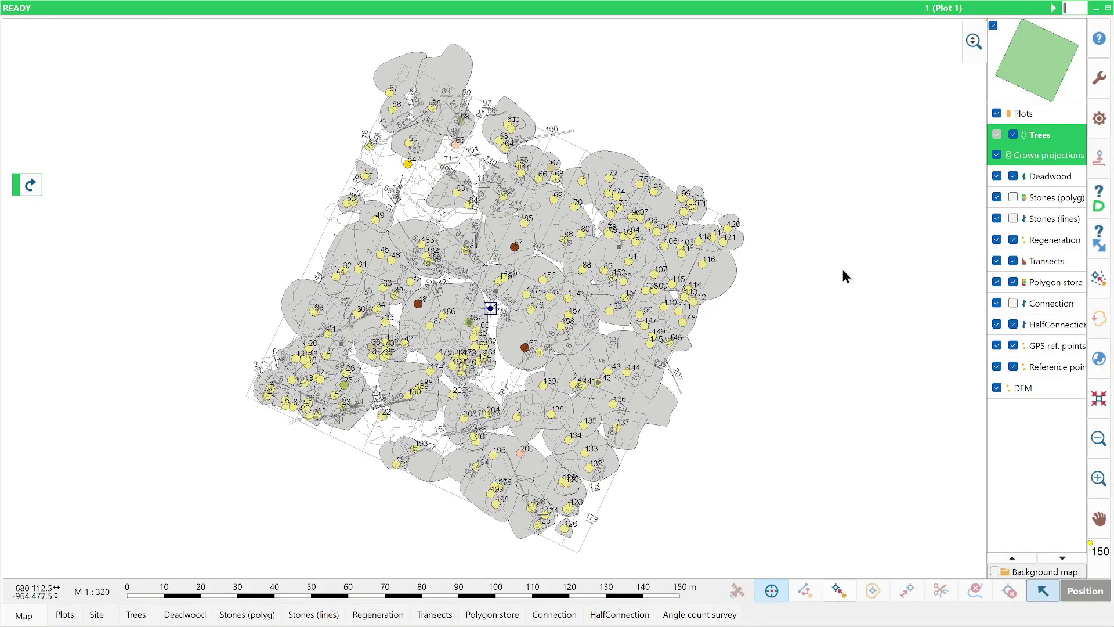
# - Keep polygon layers filled, hide the Deadwood layer, reselect Trees, and request closing
pyautogui.rightClick(1069, 198)
pyautogui.click(1069, 207)
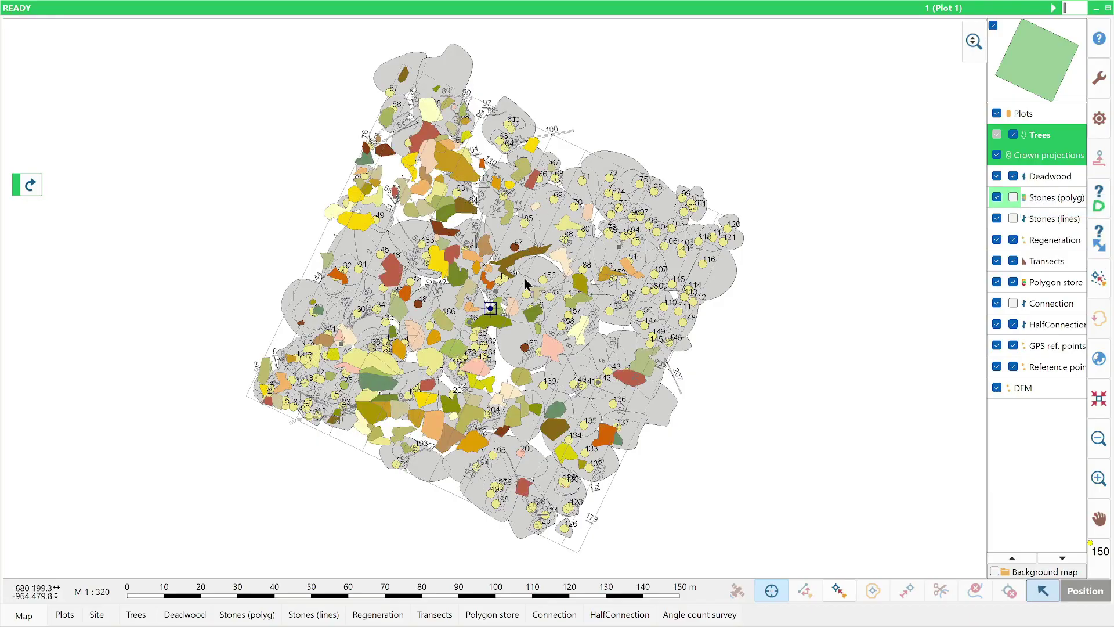
pyautogui.click(1055, 176)
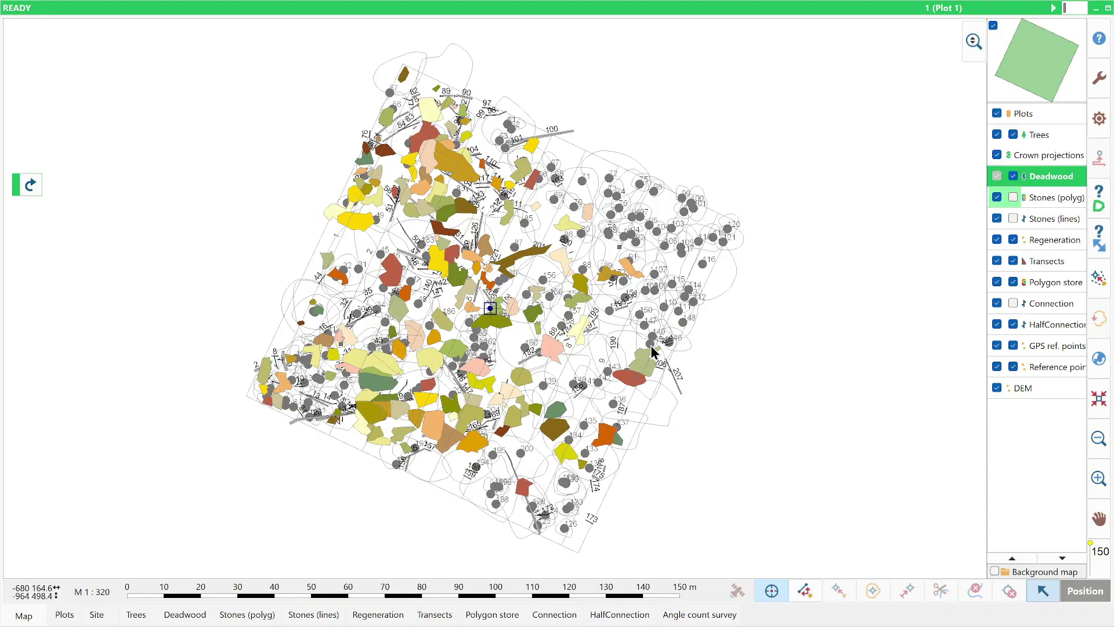
pyautogui.click(1013, 176)
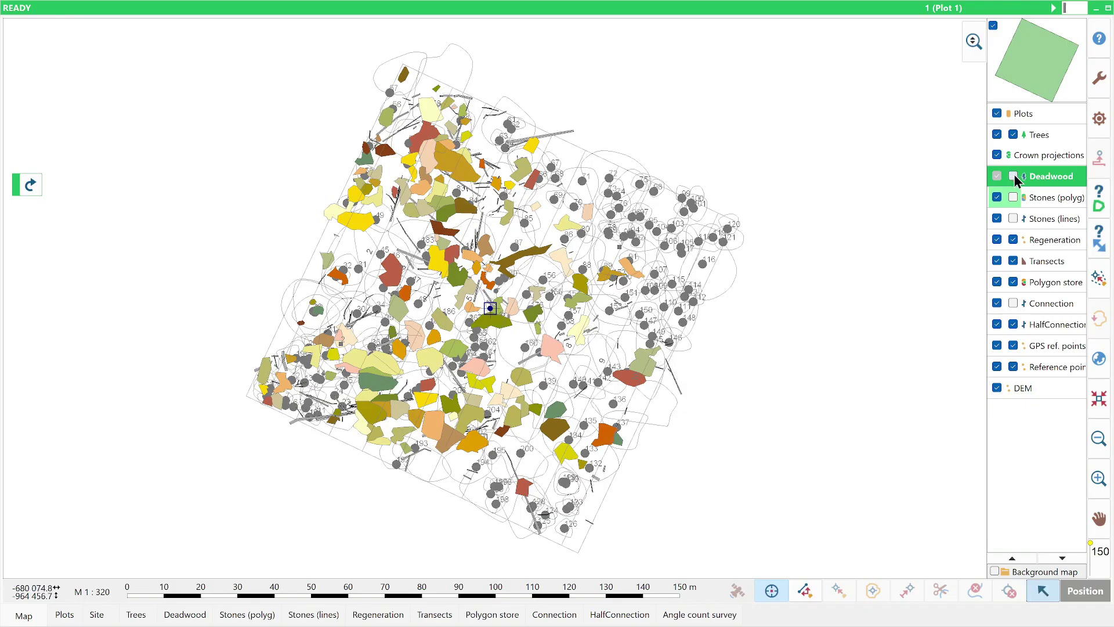
pyautogui.click(1038, 154)
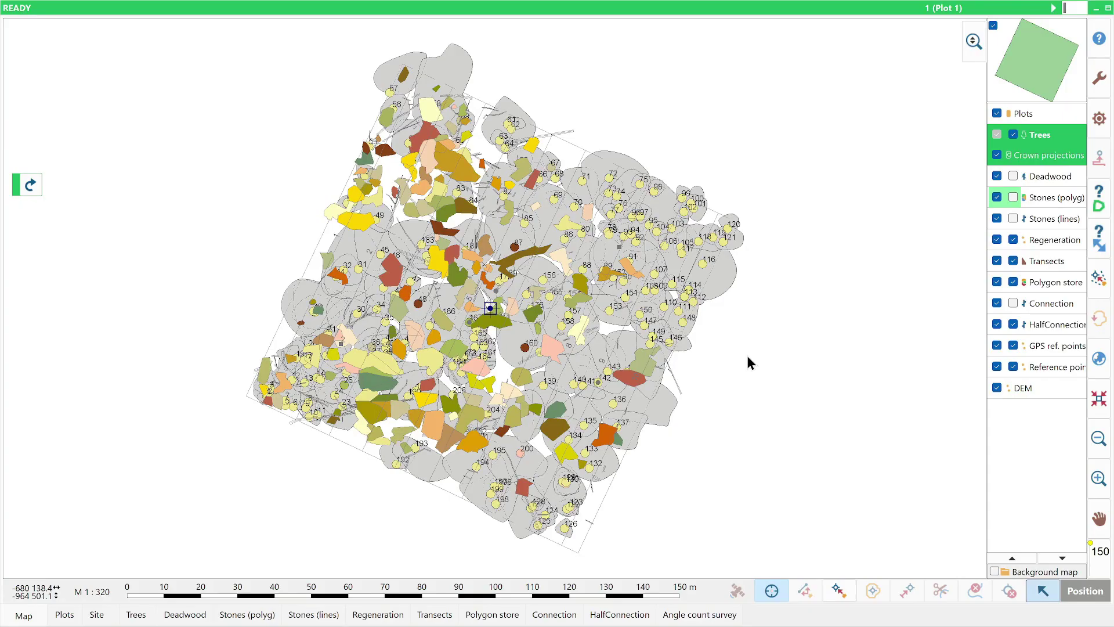
pyautogui.hotkey('alt', 'F4')
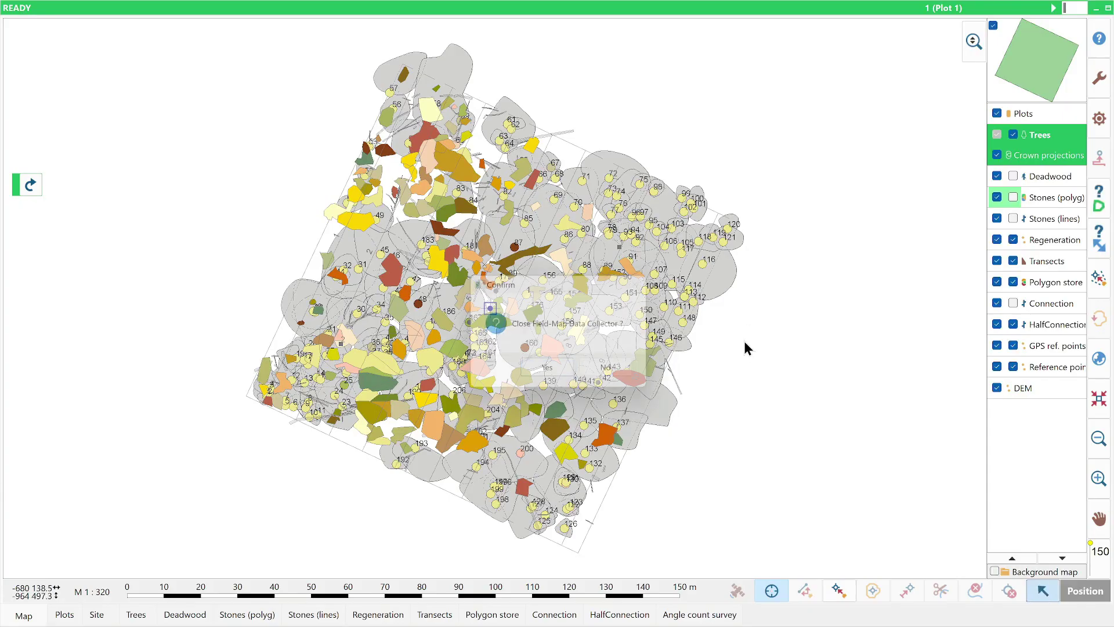
# - Confirm closing Data Collector, relaunch Project Manager and reopen the MyPGTest project
pyautogui.click(551, 374)
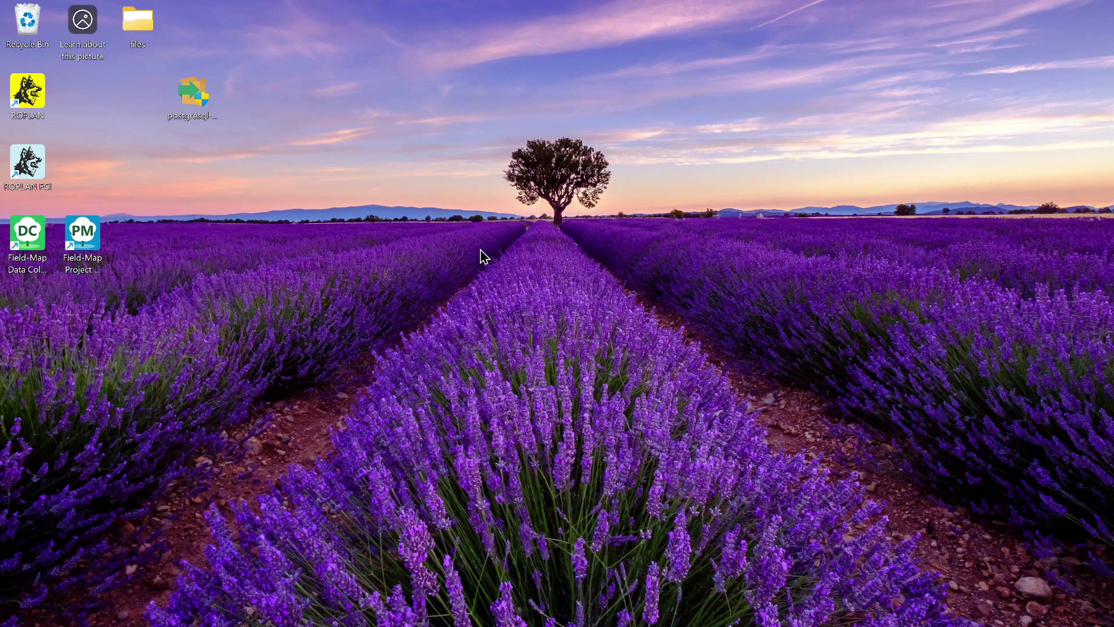
pyautogui.doubleClick(93, 241)
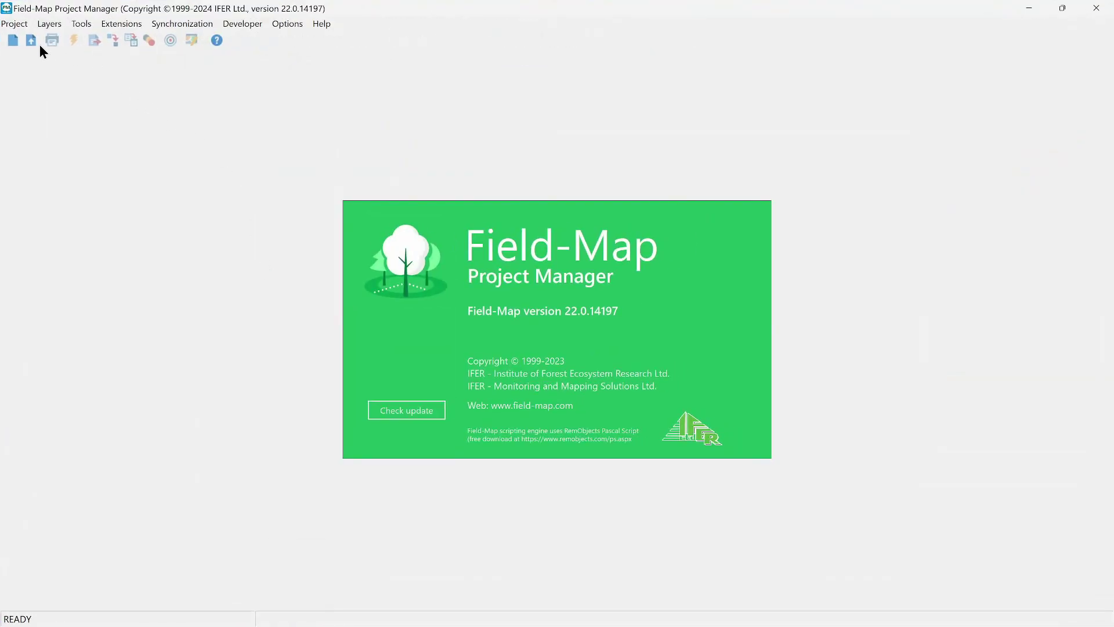
pyautogui.click(32, 42)
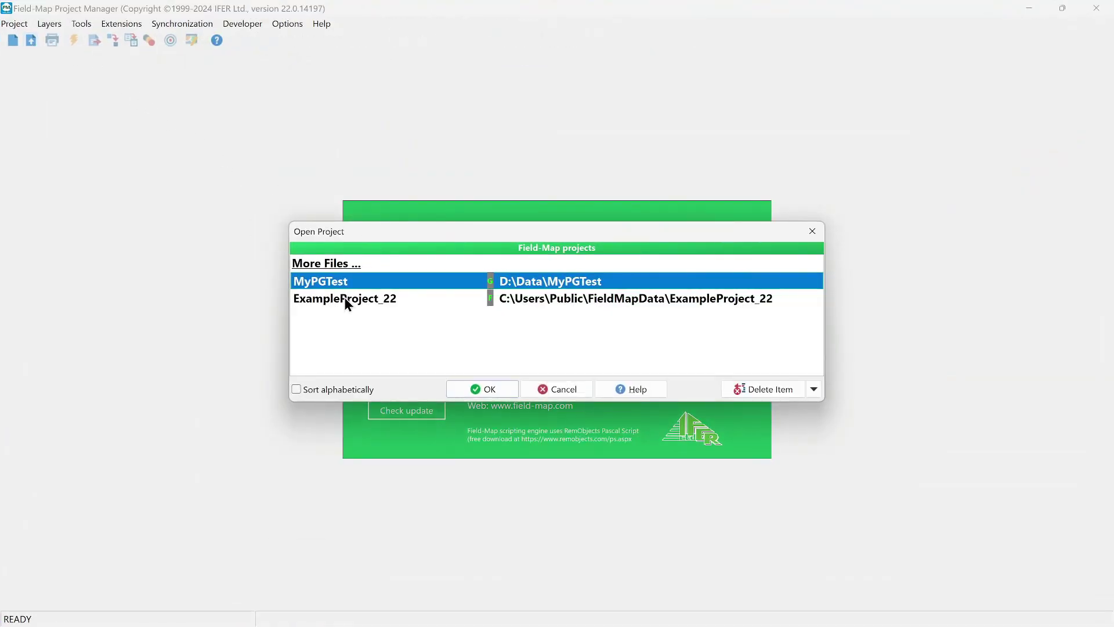
pyautogui.doubleClick(568, 280)
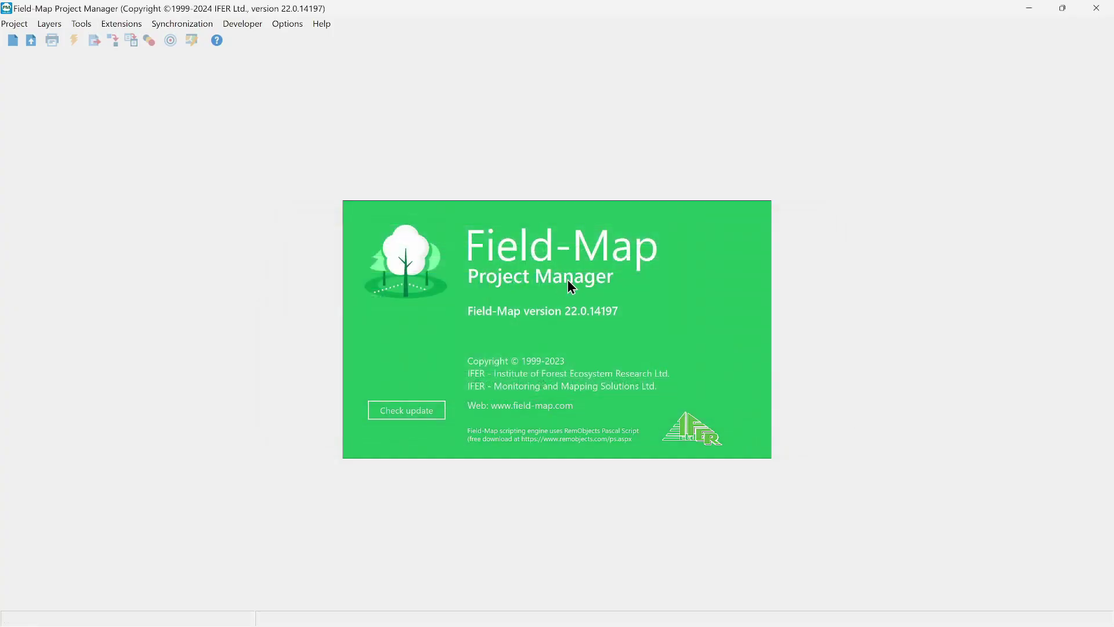
# - Open the Options menu containing Create Database Views for External GIS
pyautogui.click(284, 24)
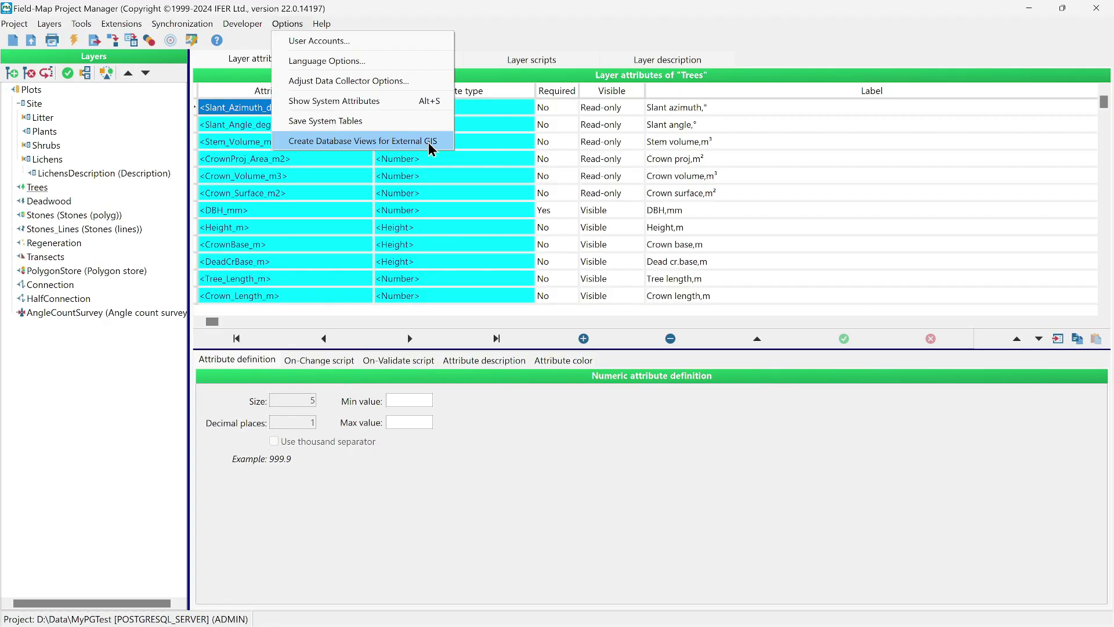
# - Create database views for external GIS using EPSG code 5514, then close Project Manager
pyautogui.click(346, 141)
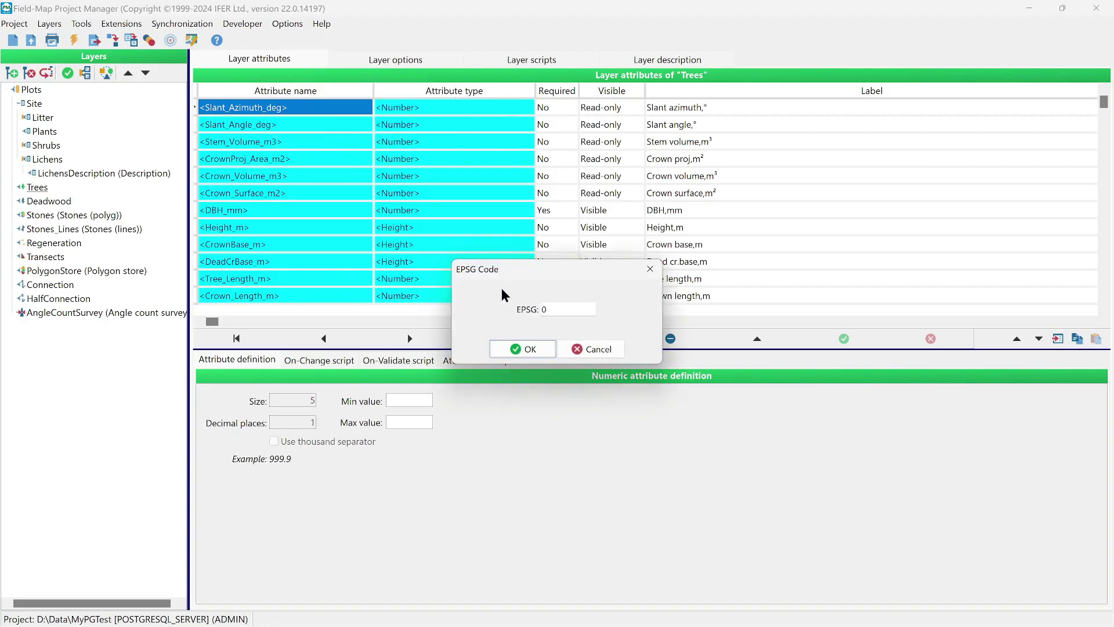
pyautogui.moveTo(563, 273); pyautogui.dragTo(479, 243)
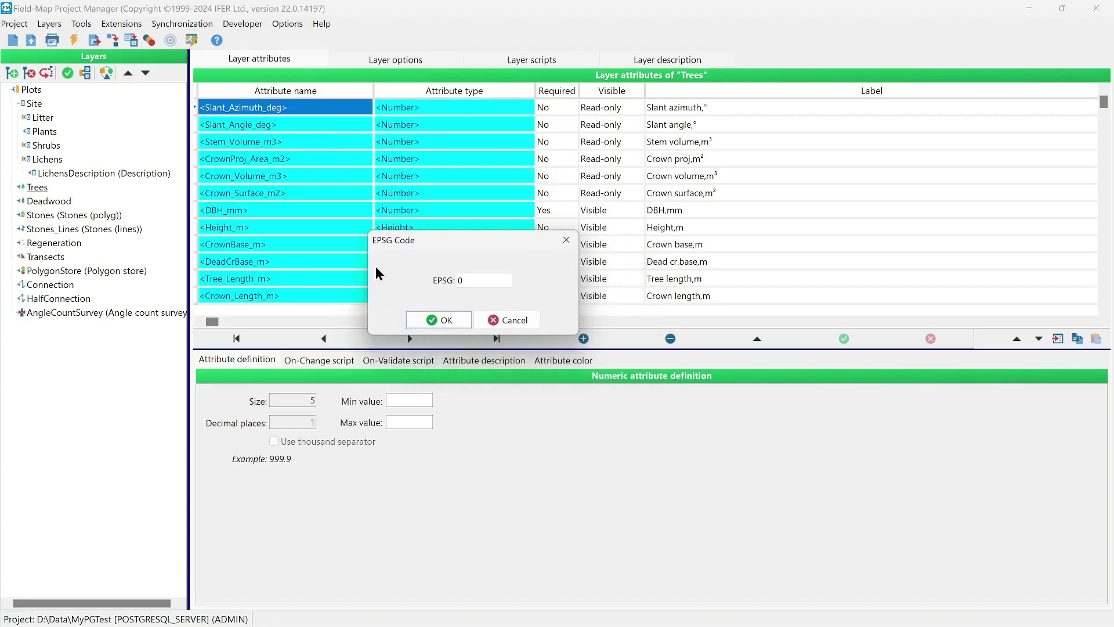
pyautogui.doubleClick(461, 280)
pyautogui.write('5514')
pyautogui.click(441, 320)
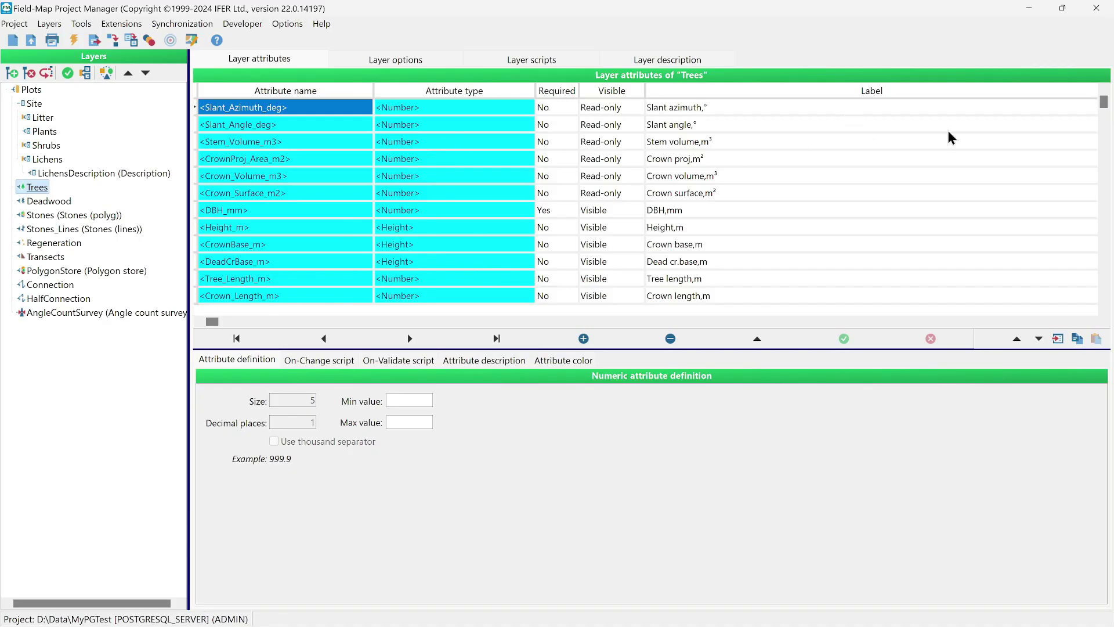
pyautogui.click(1096, 20)
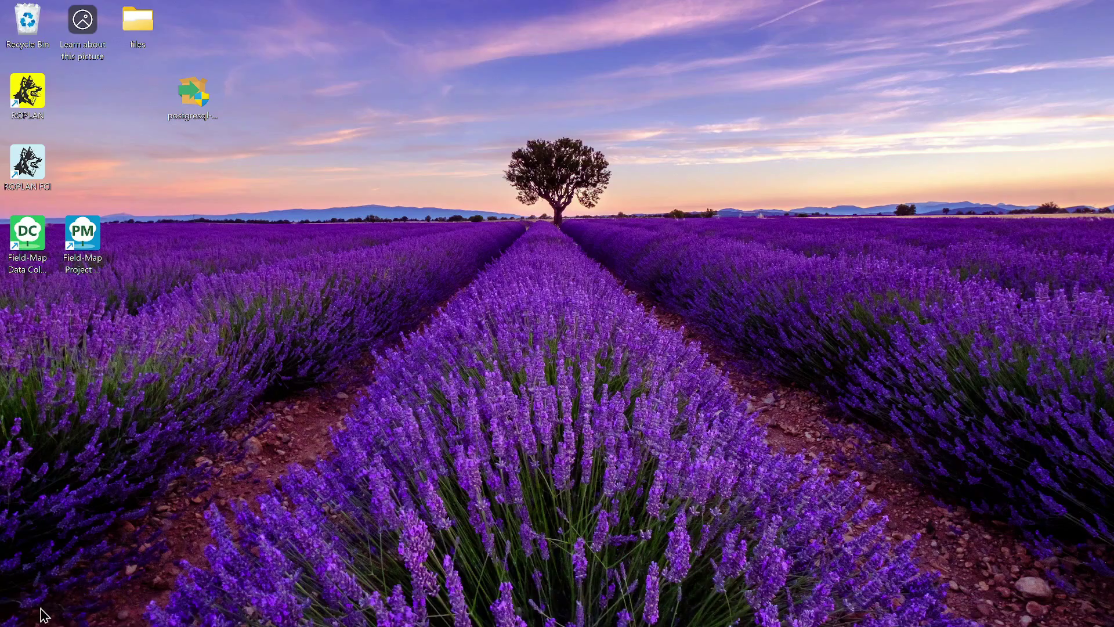
# - Search 'pg' to launch pgAdmin 4 and expand Servers to show PostgreSQL 17 and postgresql.ifer.cz
pyautogui.click(22, 611)
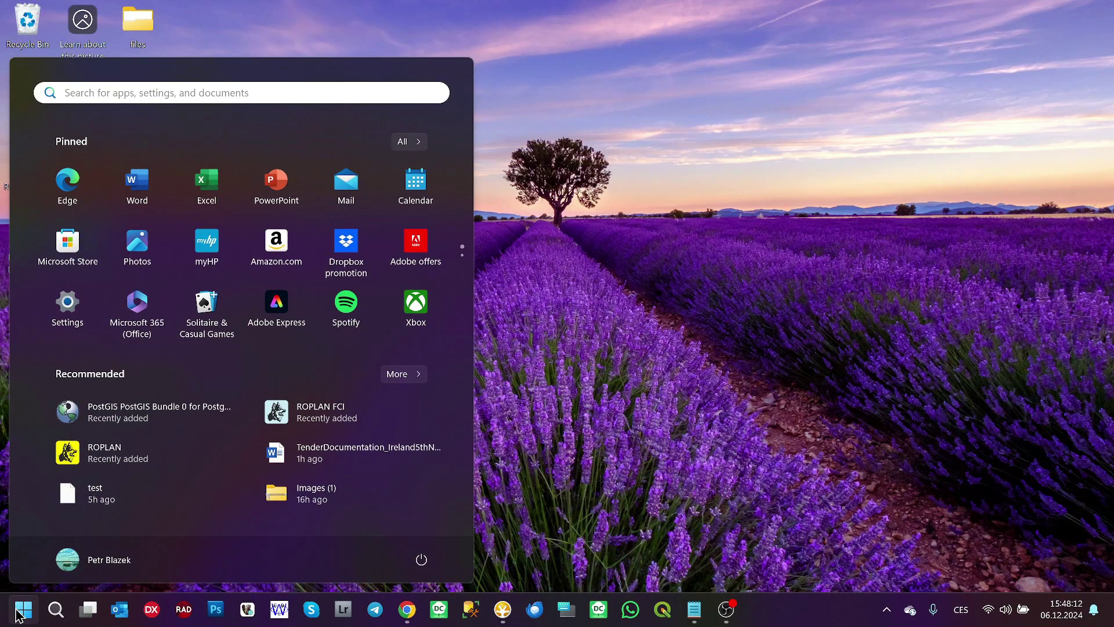
pyautogui.write('pg')
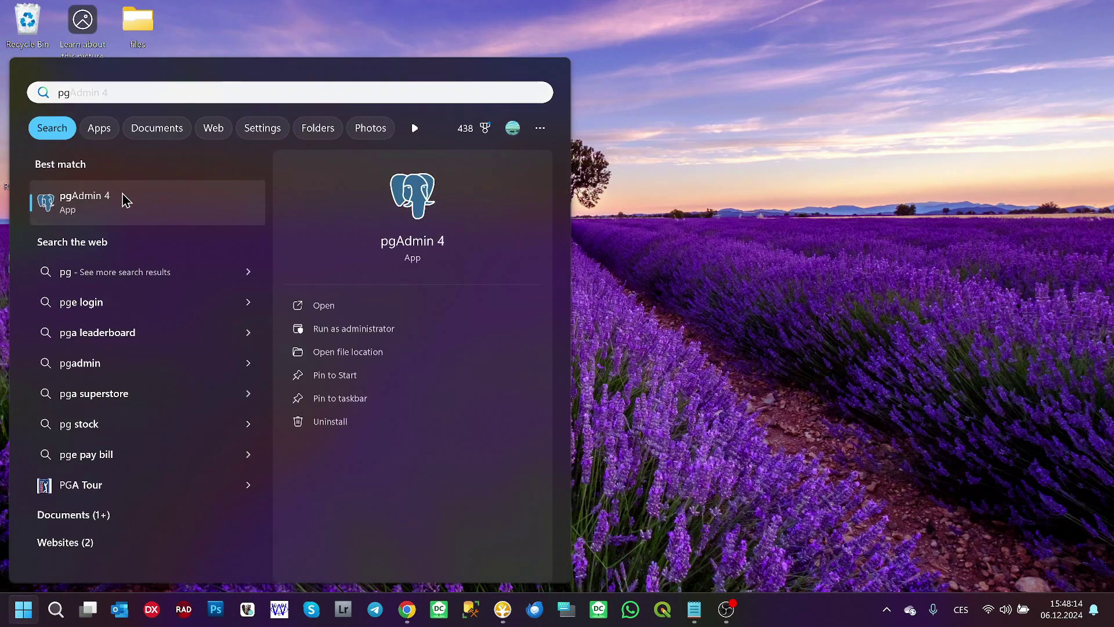
pyautogui.click(124, 199)
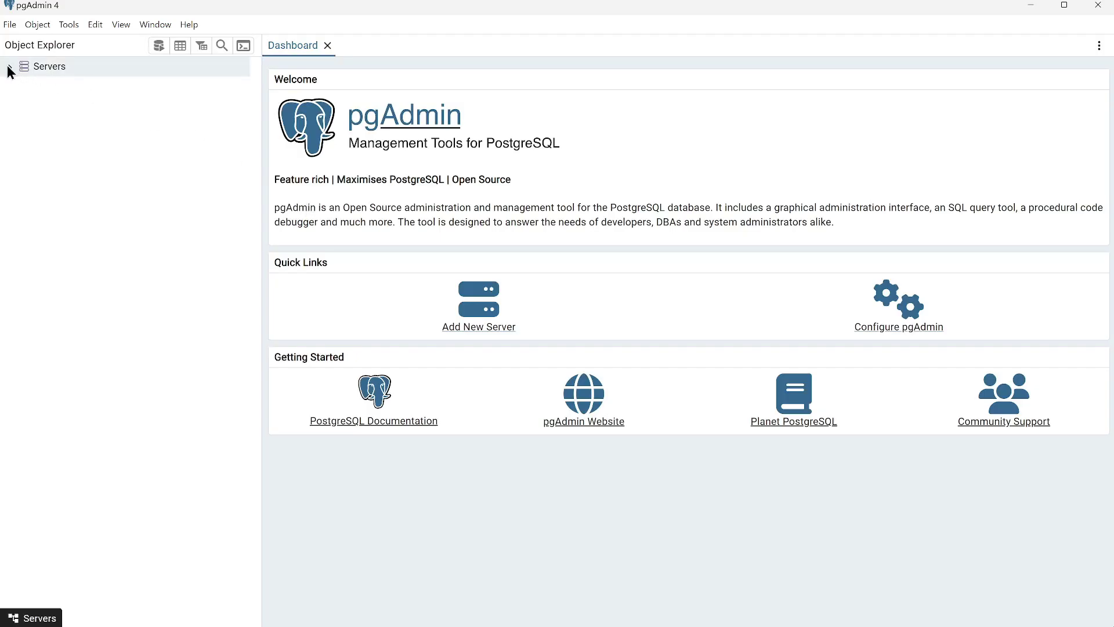
pyautogui.click(9, 67)
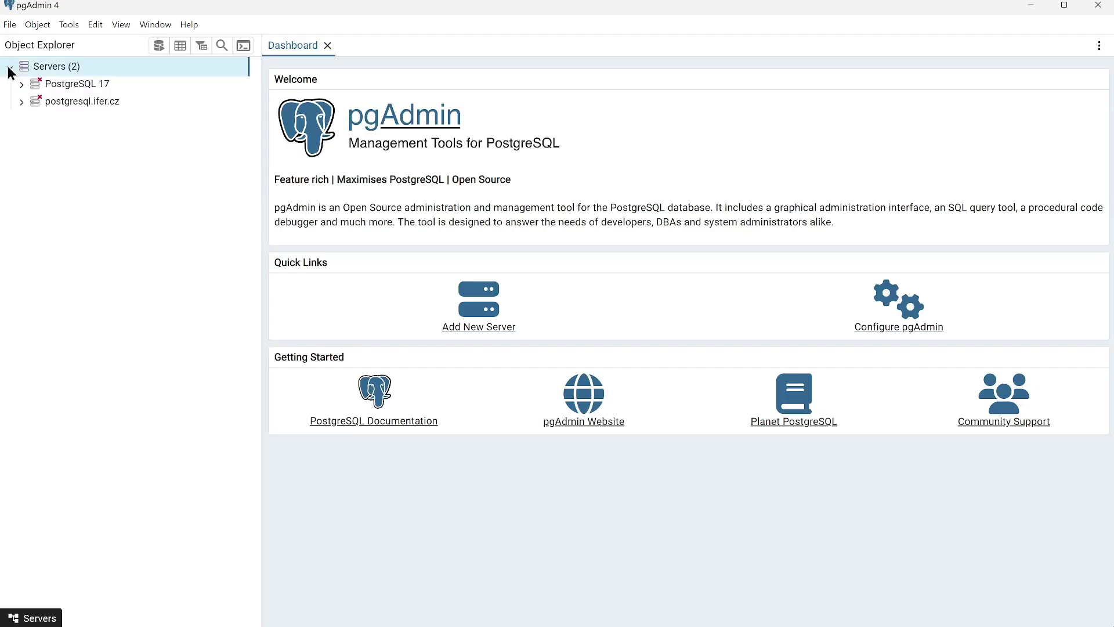
# - Connect to PostgreSQL 17 and expand mypgtest's public schema to list its 49 tables
pyautogui.click(21, 83)
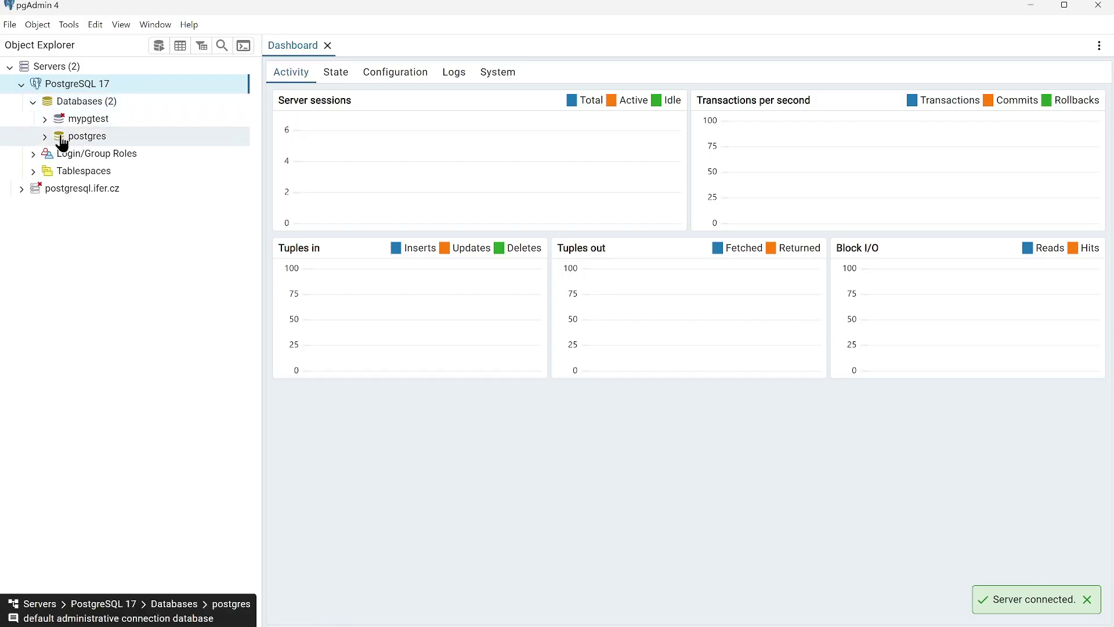
pyautogui.click(71, 122)
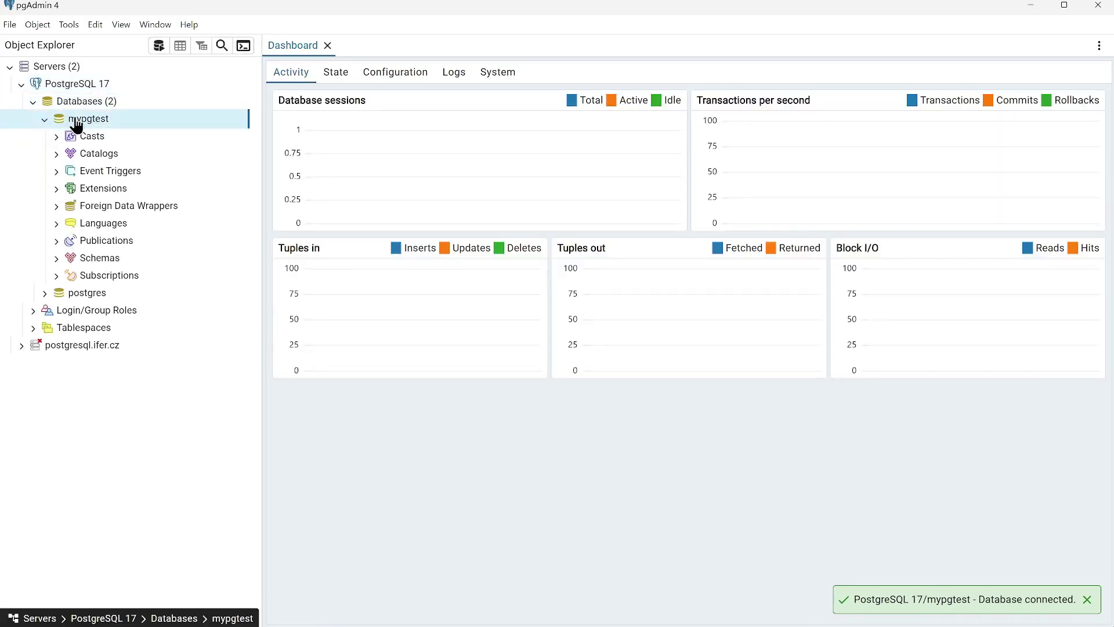
pyautogui.click(56, 258)
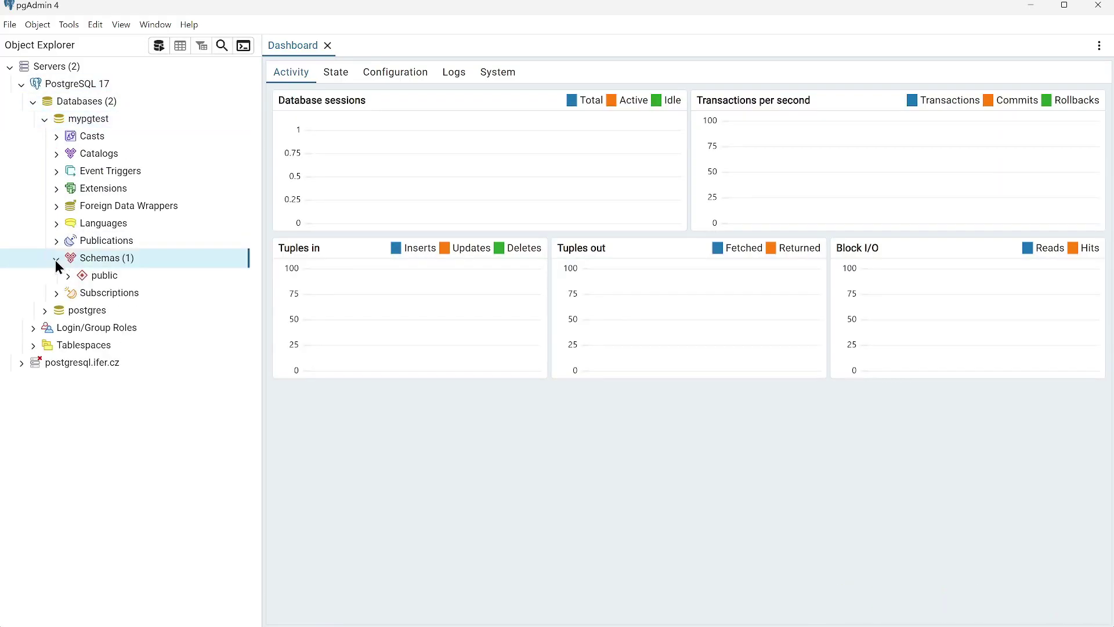
pyautogui.click(67, 275)
pyautogui.scroll(-1, 151, 447)
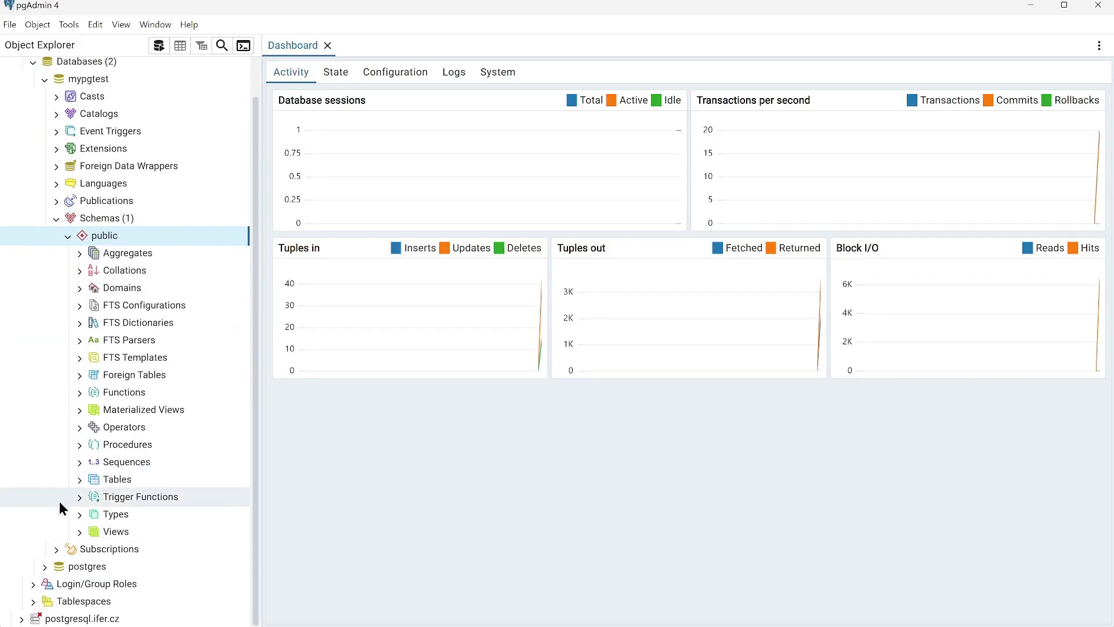
pyautogui.click(78, 479)
# - Review the 15 views in the public schema, then quit pgAdmin
pyautogui.scroll(-8, 148, 510)
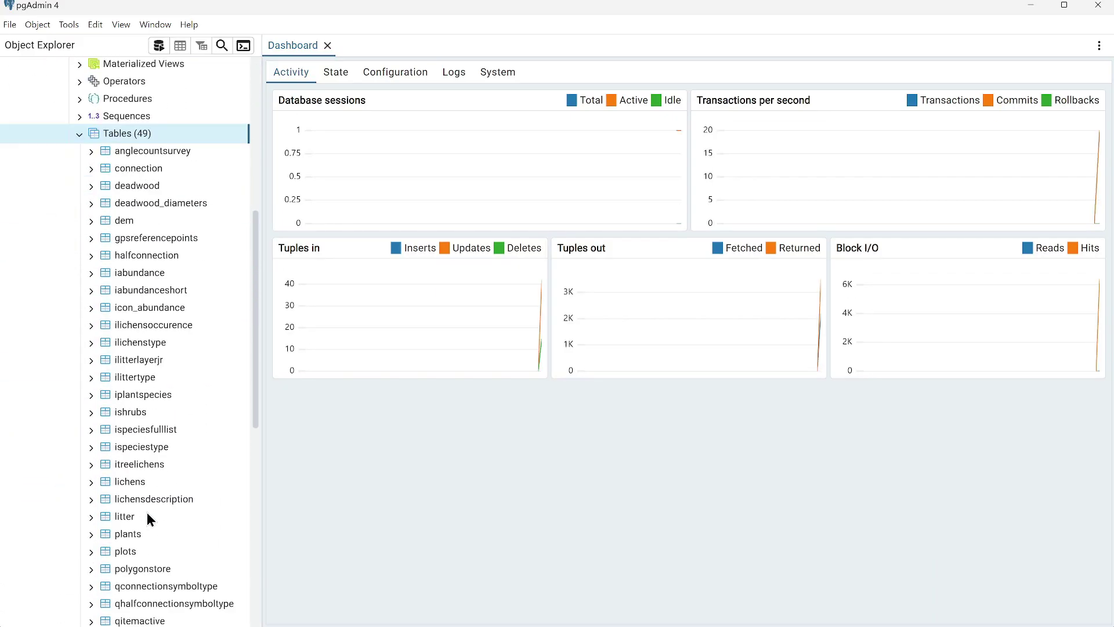
pyautogui.scroll(-5, 147, 511)
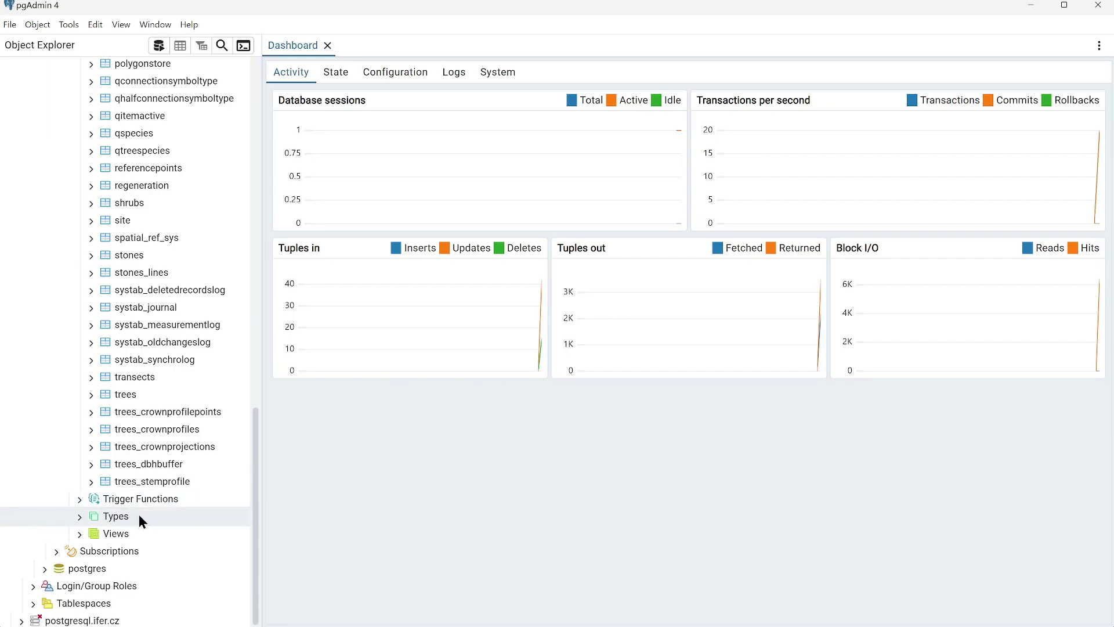
pyautogui.click(99, 531)
pyautogui.click(79, 534)
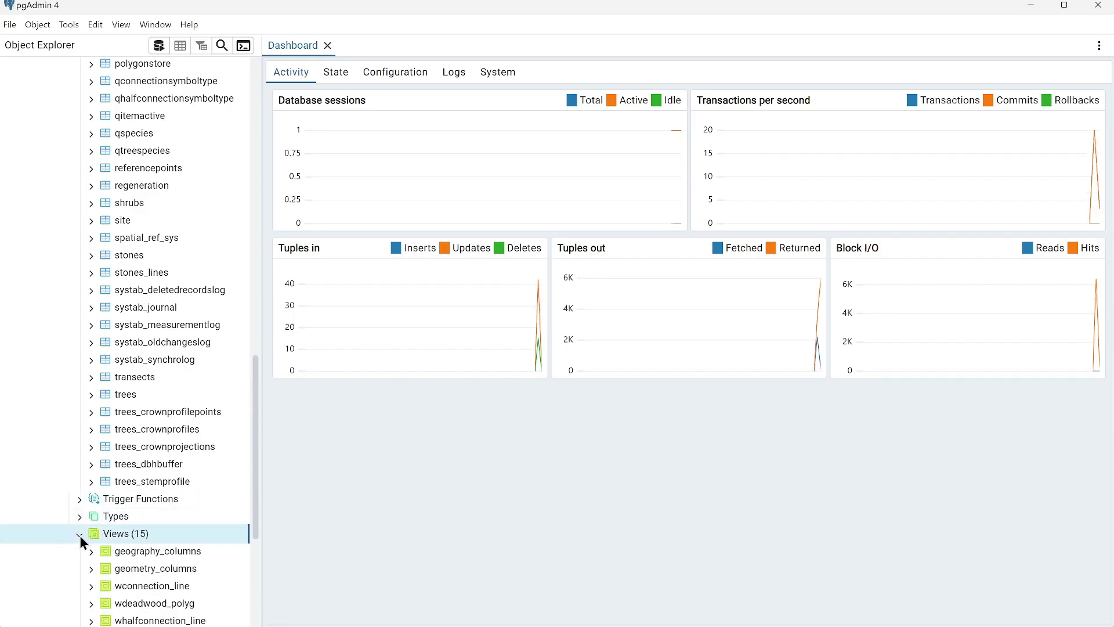
pyautogui.scroll(-3, 187, 460)
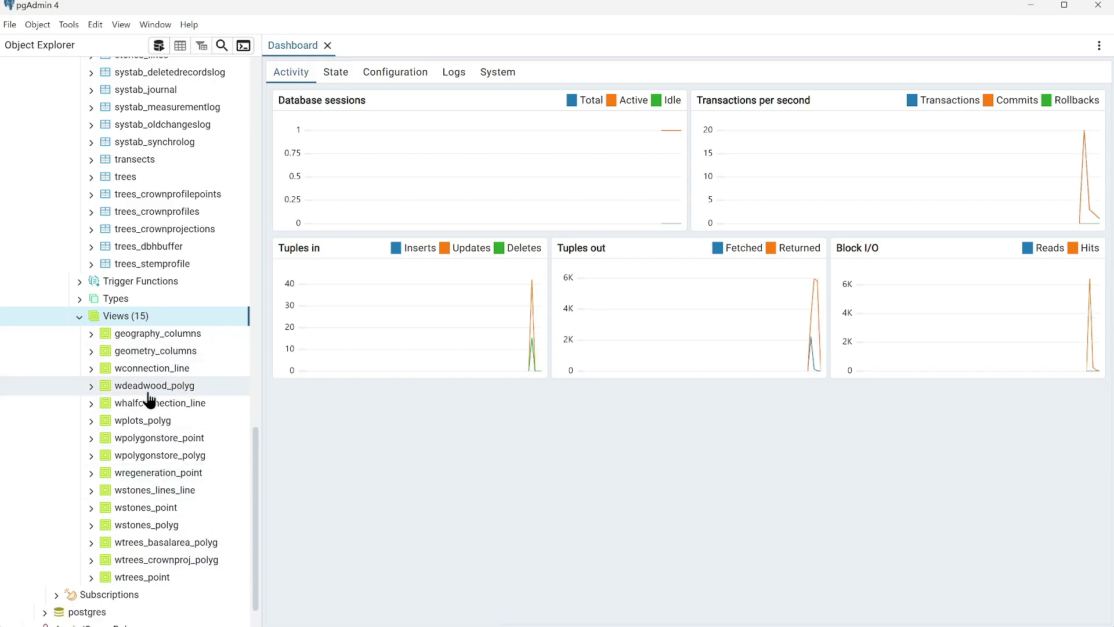
pyautogui.moveTo(121, 392)
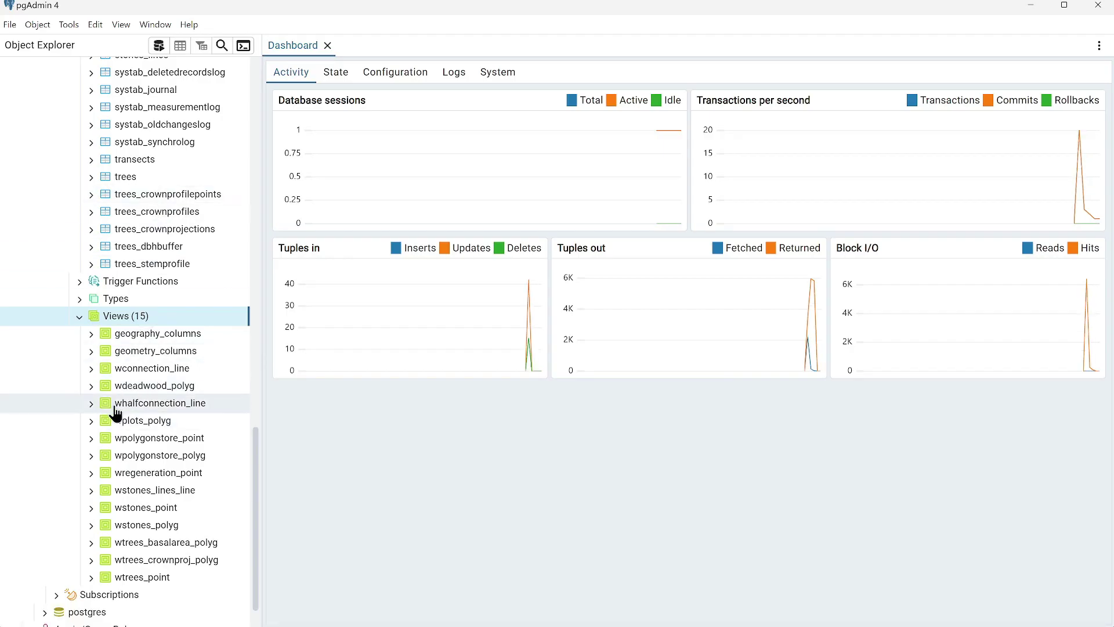
pyautogui.moveTo(115, 412)
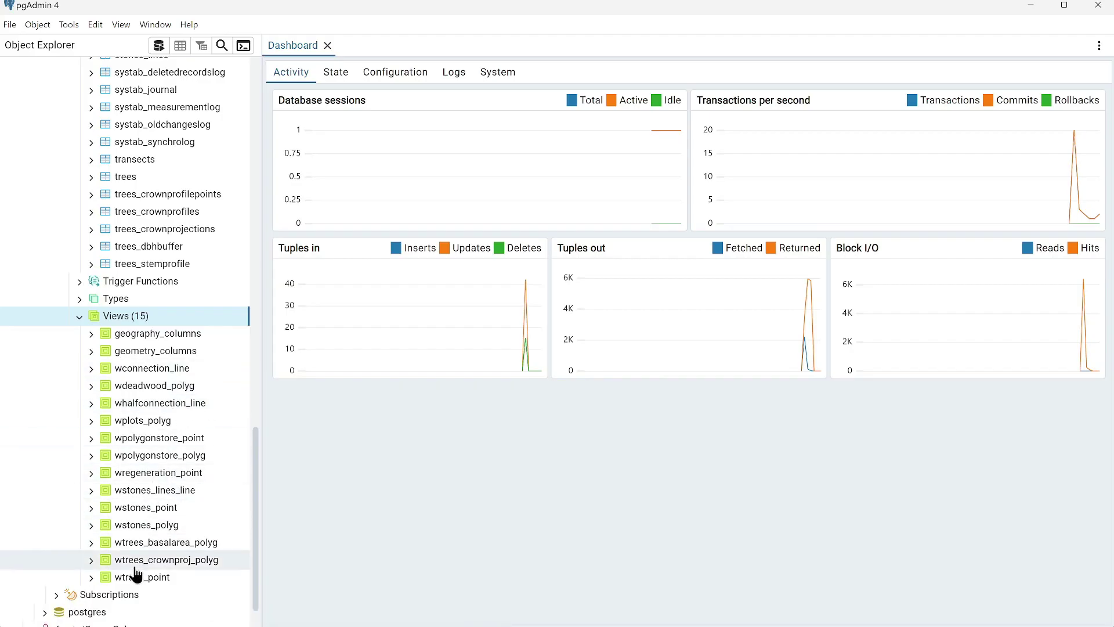
pyautogui.scroll(-1, 166, 499)
pyautogui.scroll(2, 167, 507)
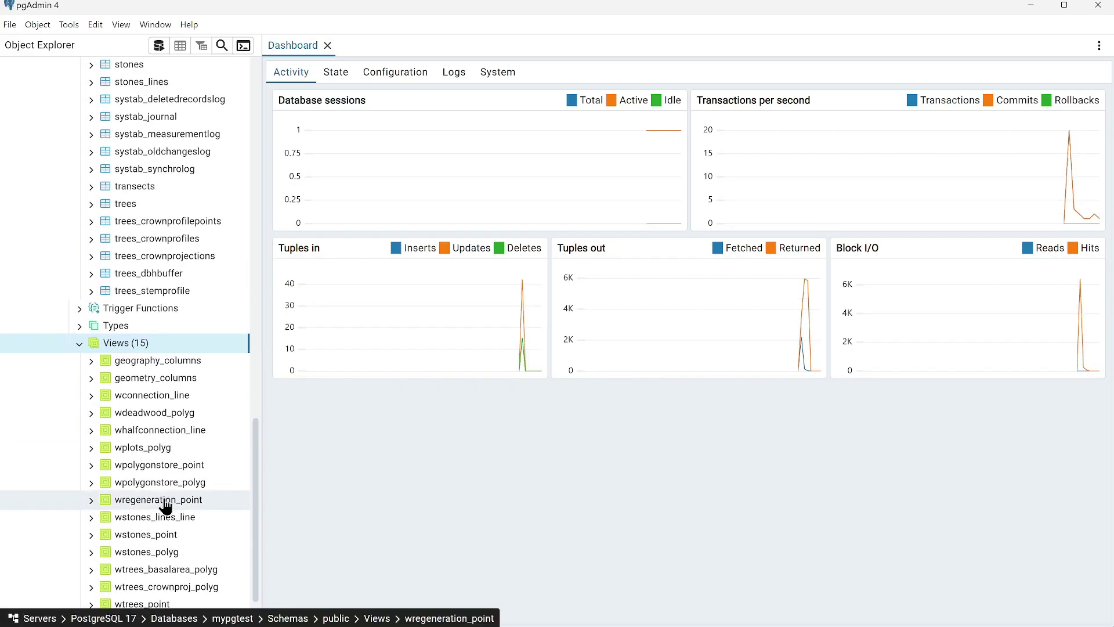
pyautogui.click(1101, 7)
pyautogui.click(754, 169)
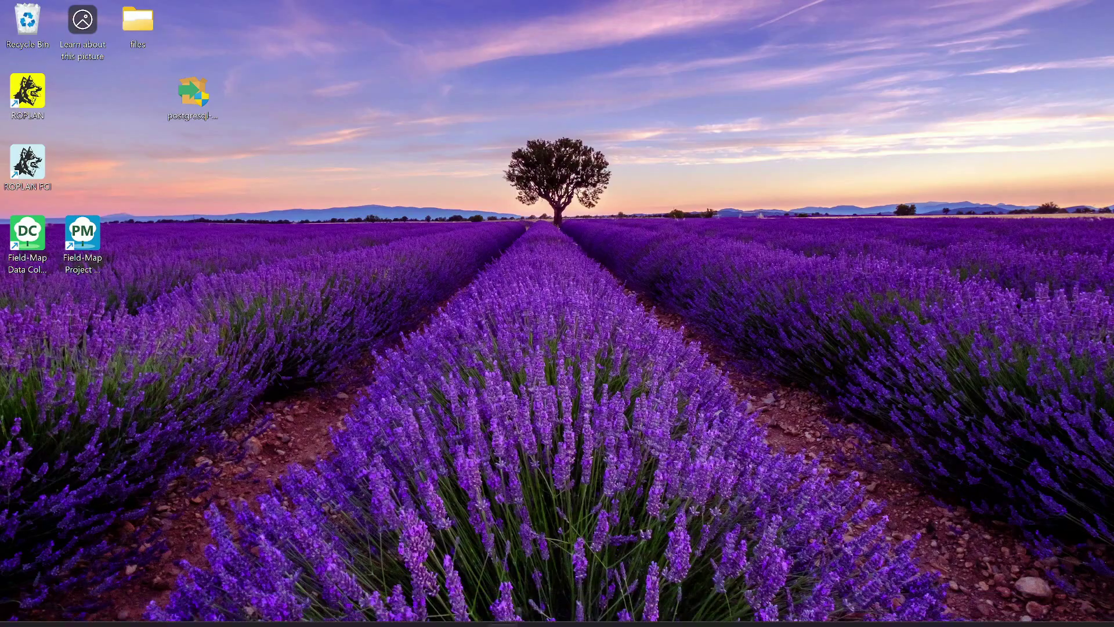
# - Start QGIS and open the Data Source Manager's PostgreSQL page via Add PostGIS Layers
pyautogui.click(662, 609)
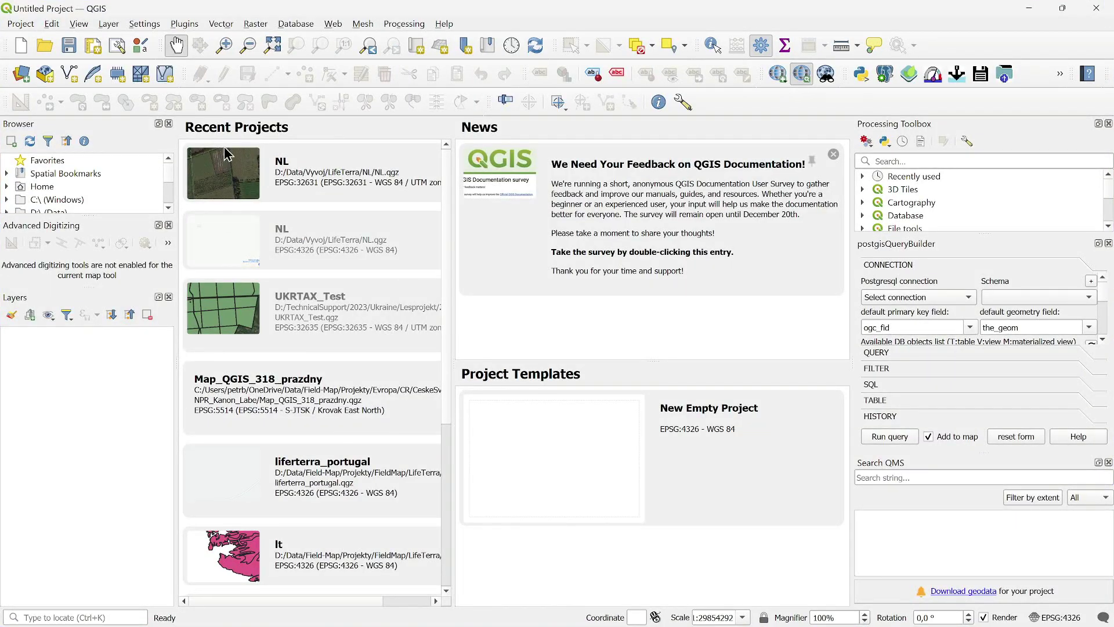
pyautogui.click(108, 25)
pyautogui.moveTo(147, 76)
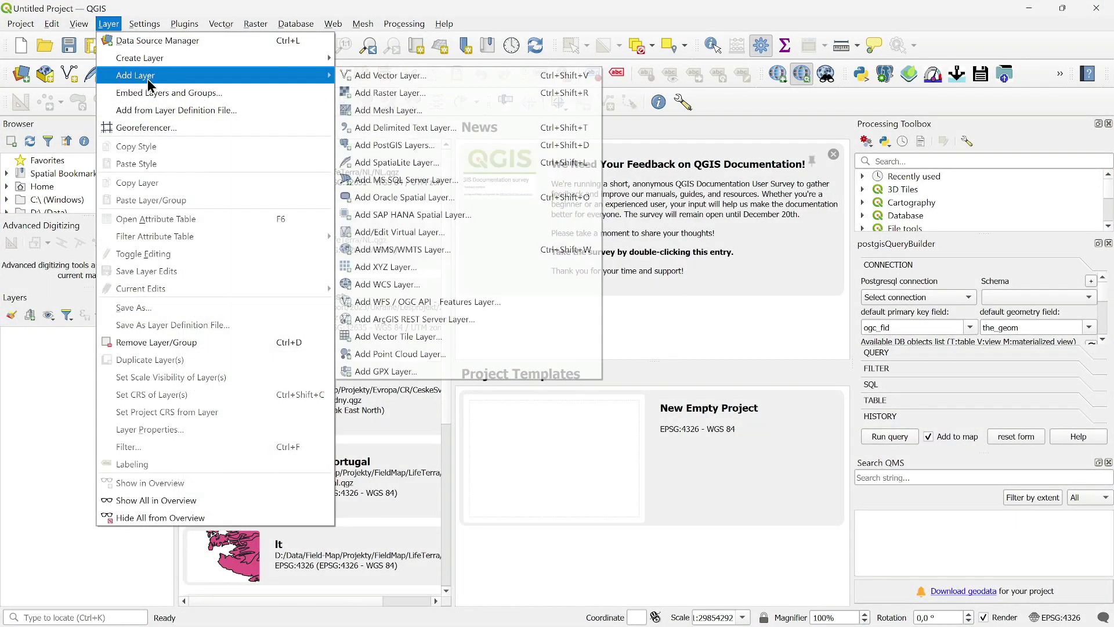
pyautogui.click(410, 144)
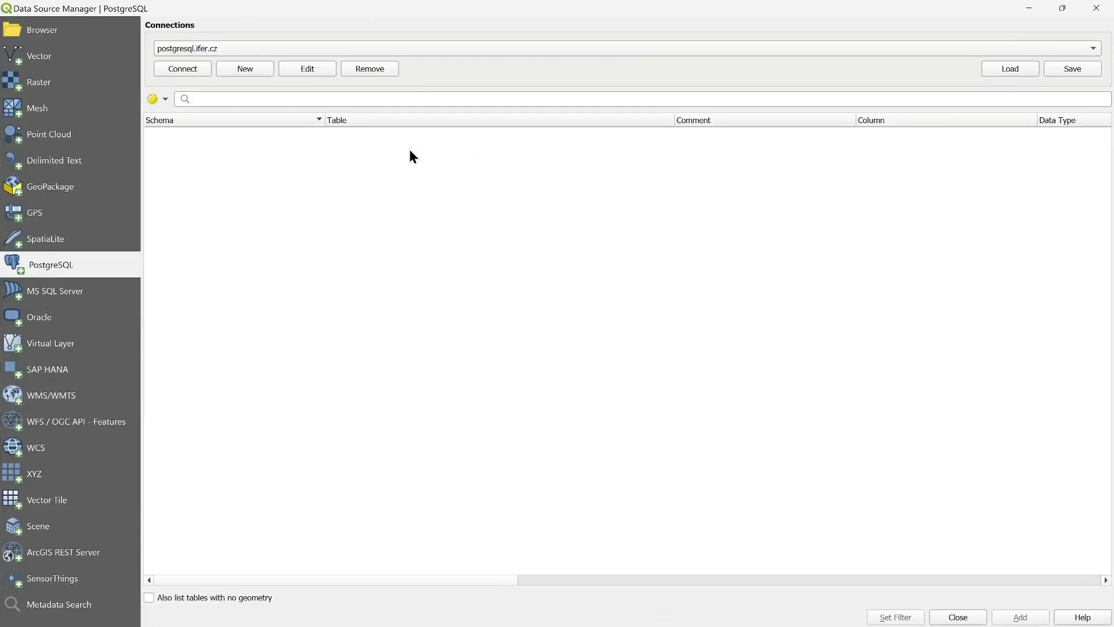
# - Create a new connection named 'PG localhost' with host localhost, port 5432 and database mypgtest
pyautogui.click(254, 70)
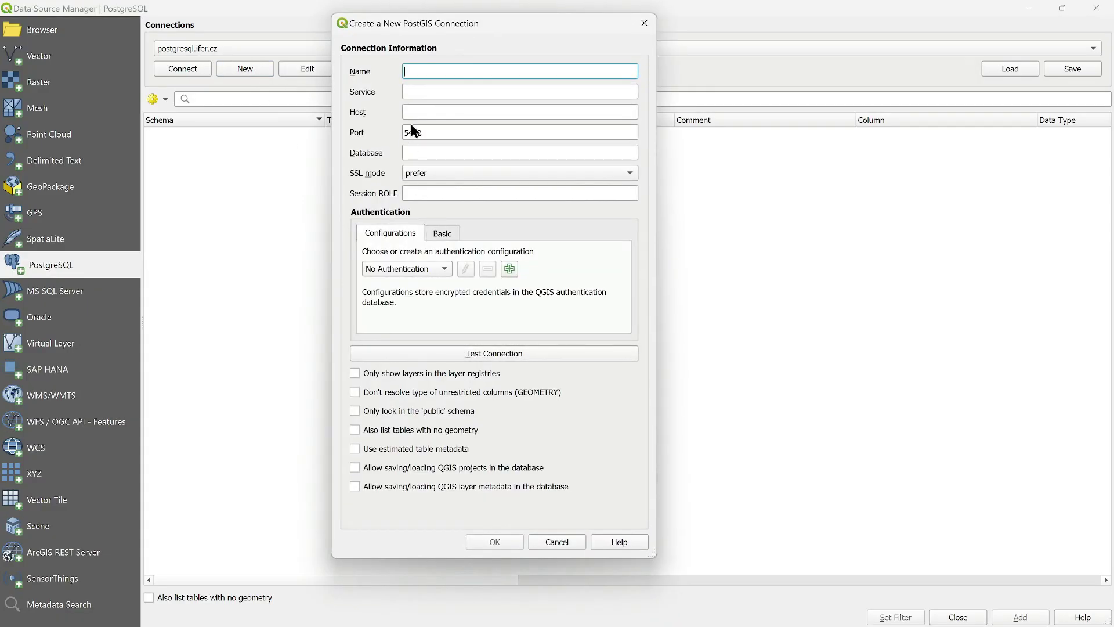
pyautogui.write('PG localhost')
pyautogui.moveTo(415, 71); pyautogui.dragTo(452, 71)
pyautogui.click(409, 112)
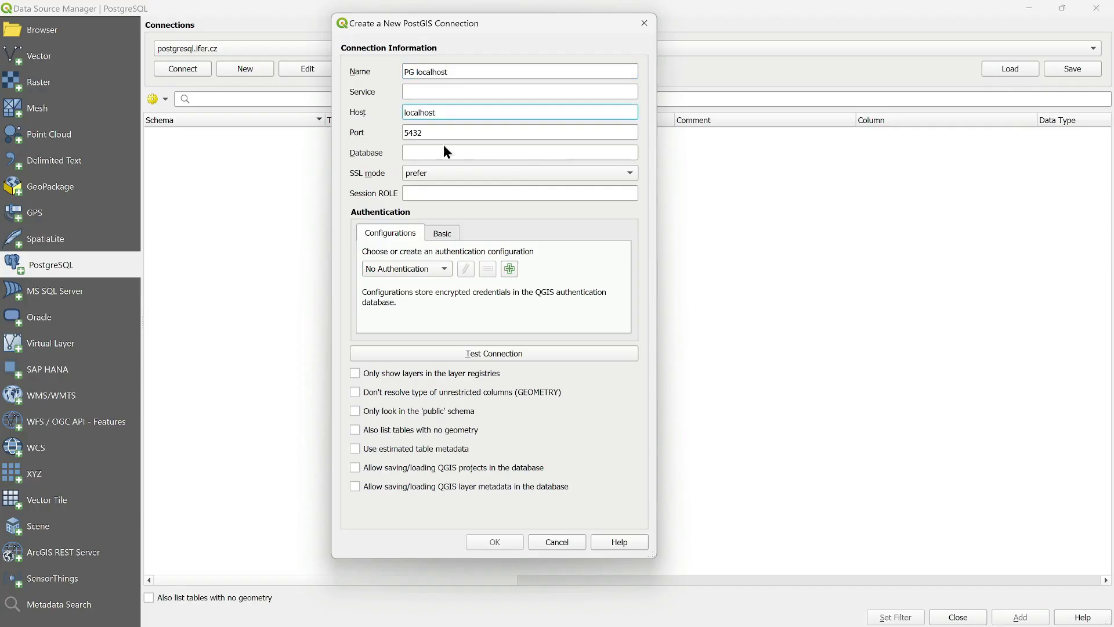
pyautogui.press('Tab')
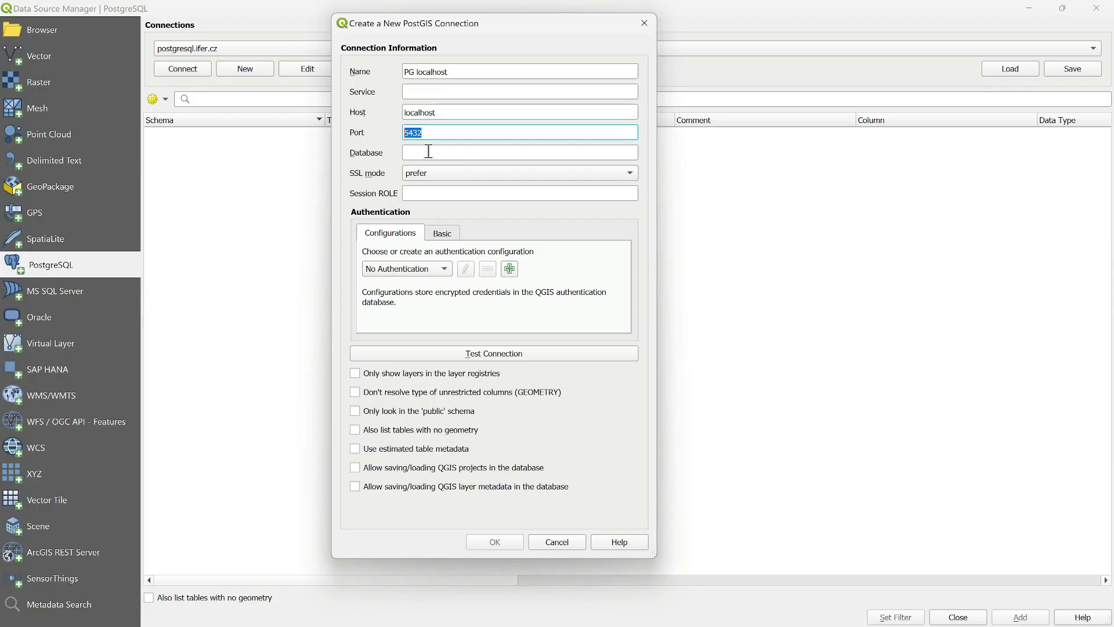
pyautogui.click(428, 152)
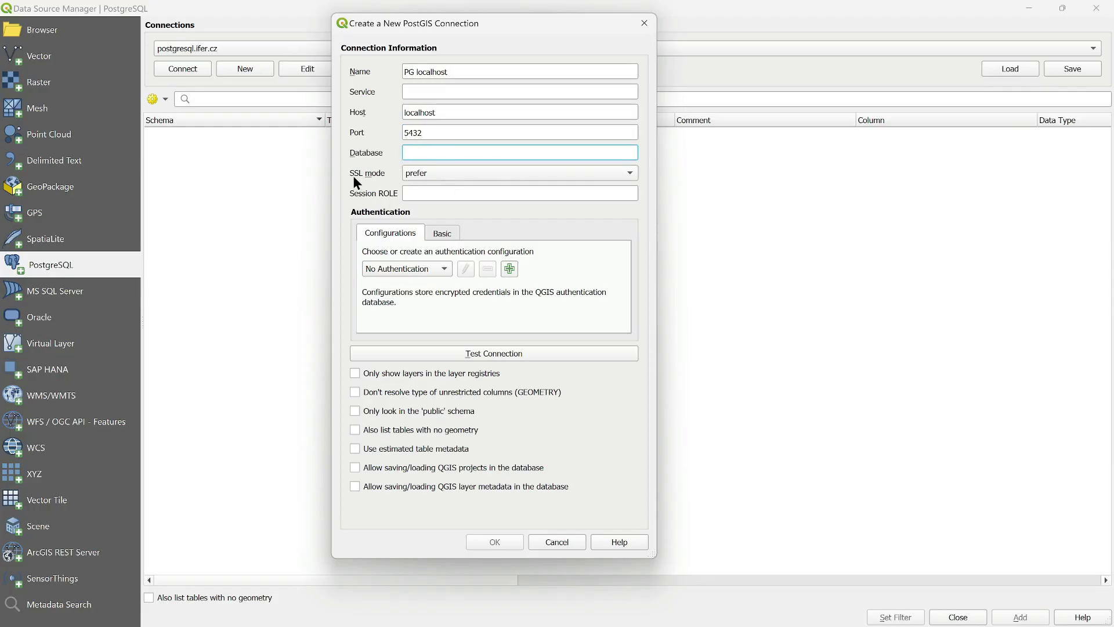
pyautogui.write('mypgtest')
pyautogui.moveTo(448, 152); pyautogui.dragTo(405, 153)
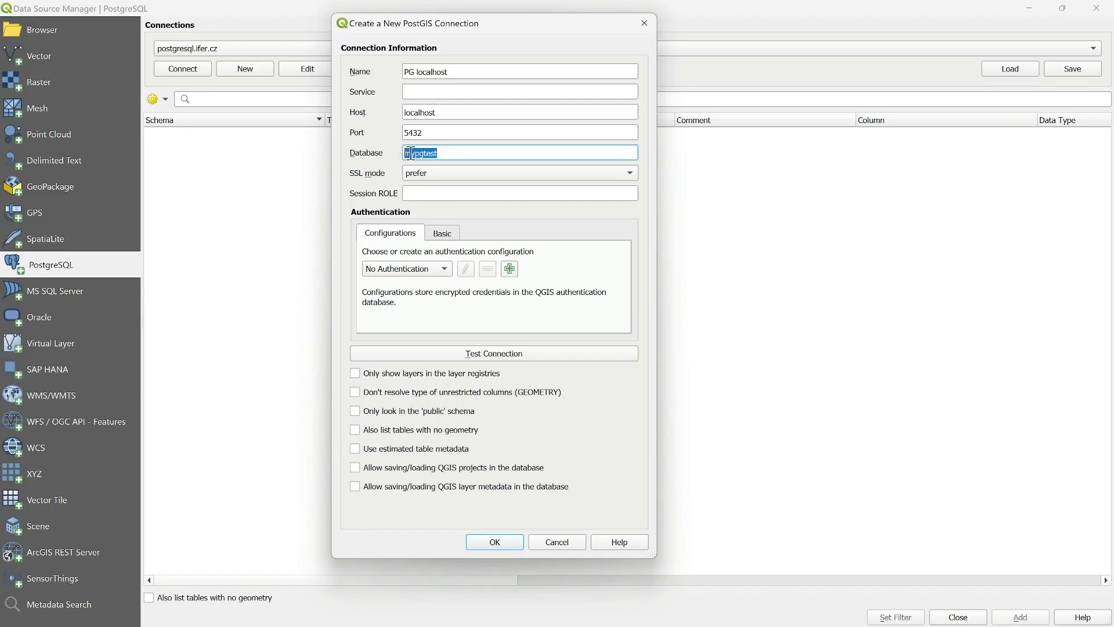
pyautogui.moveTo(442, 153); pyautogui.dragTo(392, 154)
pyautogui.click(454, 152)
# - Use basic authentication with the database user name and password, and store both
pyautogui.click(451, 233)
pyautogui.click(443, 252)
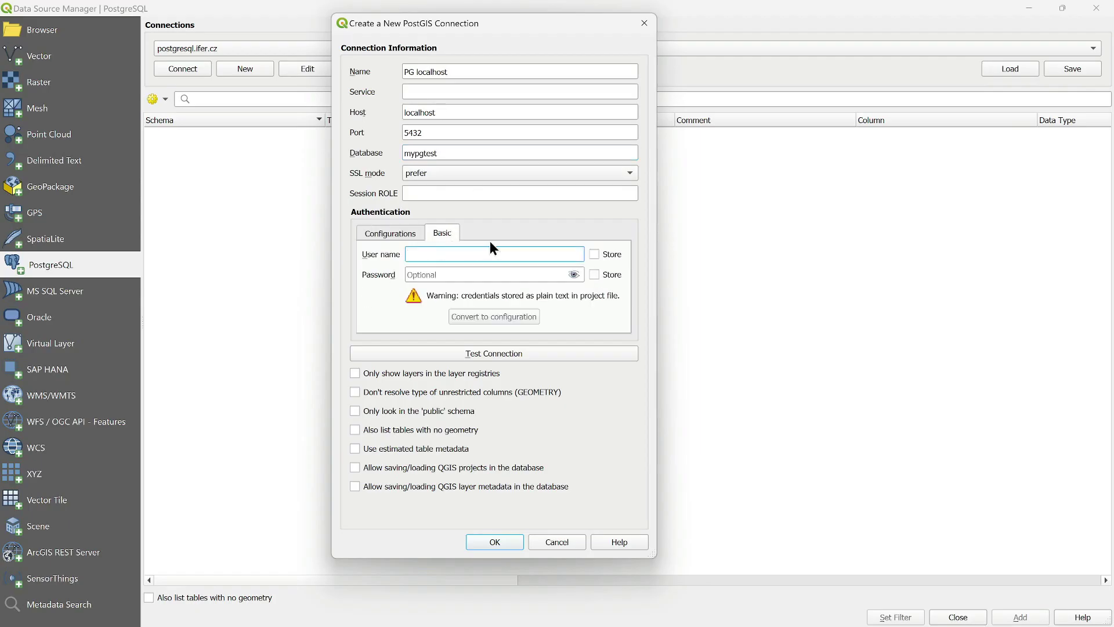
pyautogui.write('postgre')
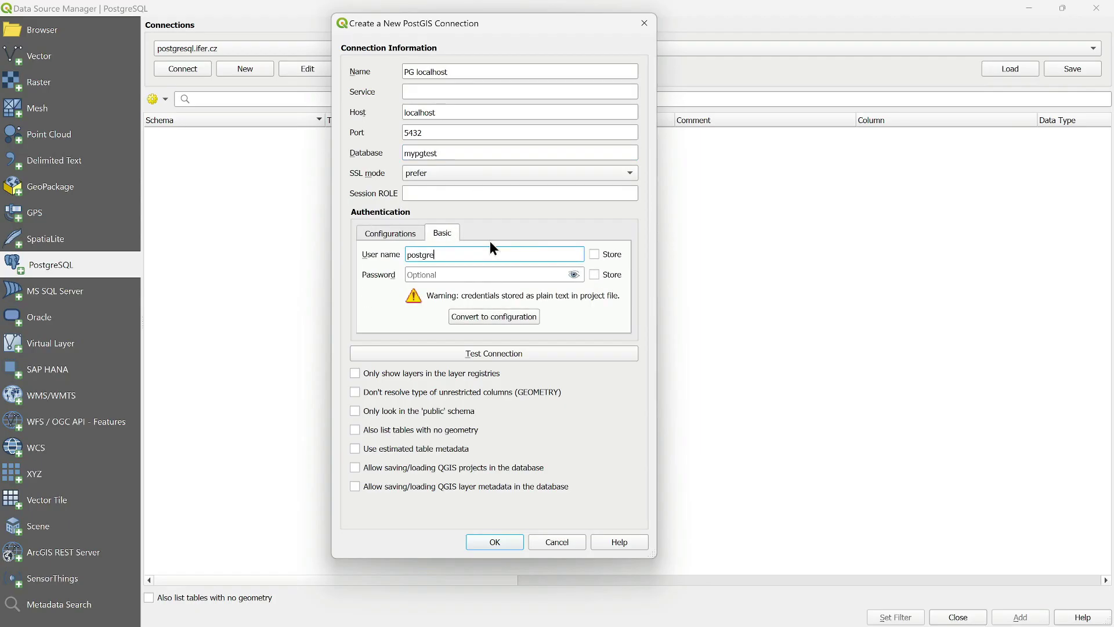
pyautogui.write('s')
pyautogui.click(454, 272)
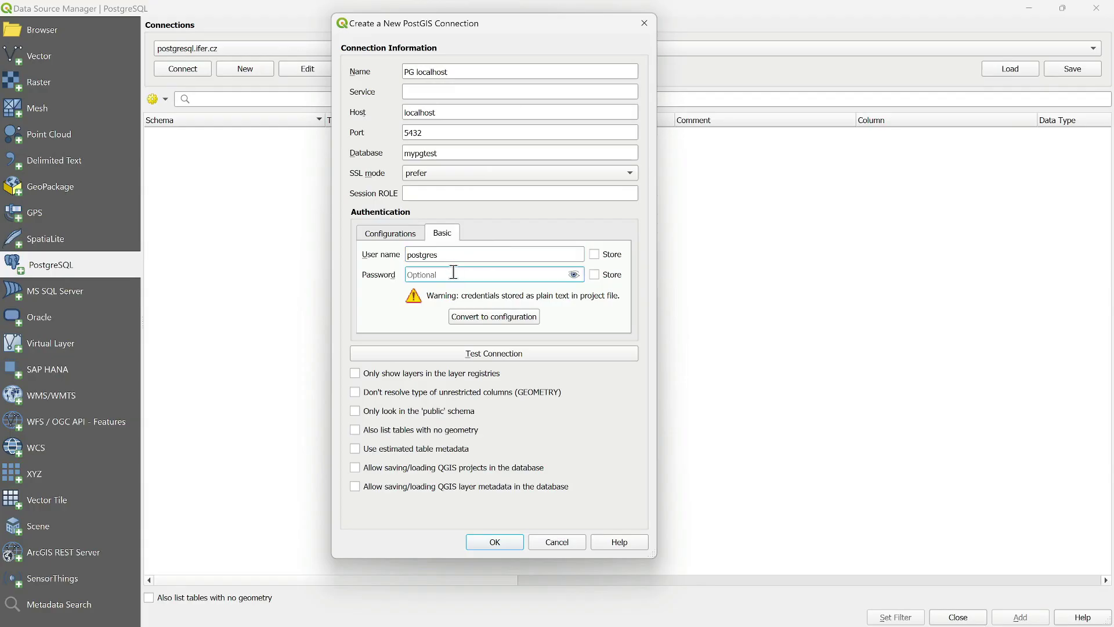
pyautogui.write('postg')
pyautogui.click(596, 253)
pyautogui.click(595, 273)
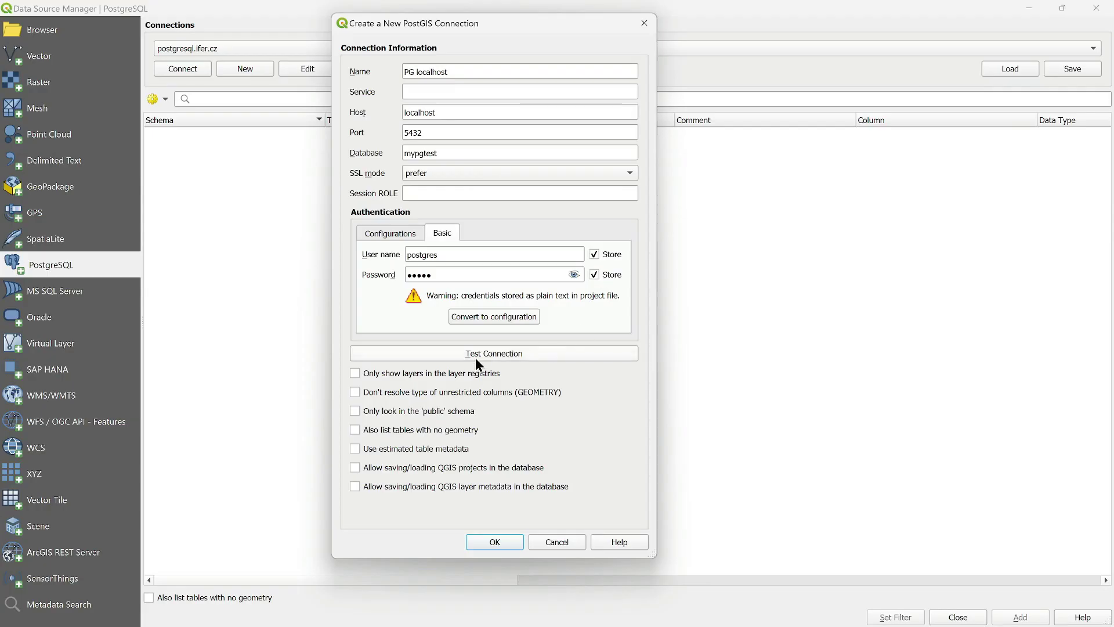
# - Lowercase the database name to mypgtest, test the connection successfully, and save it
pyautogui.click(475, 355)
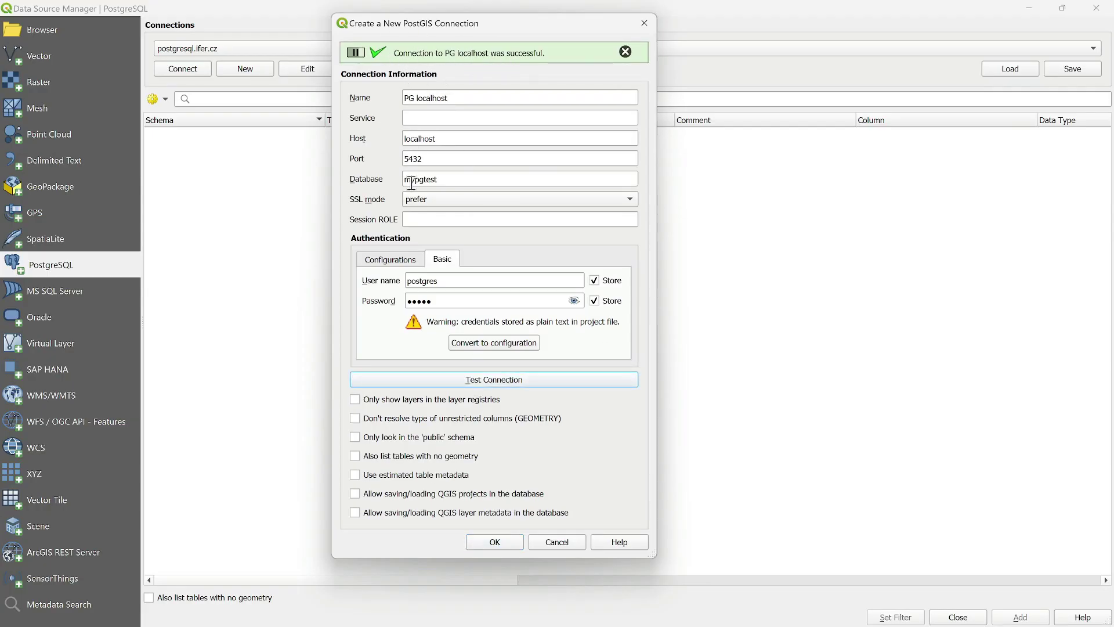
pyautogui.moveTo(404, 180); pyautogui.dragTo(410, 180)
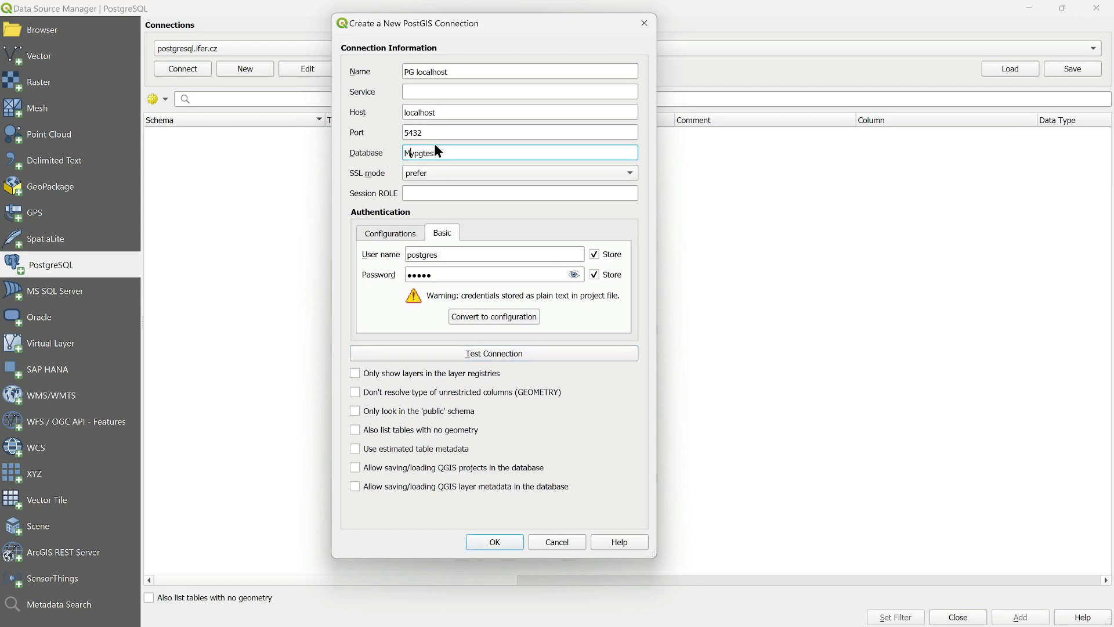
pyautogui.click(509, 357)
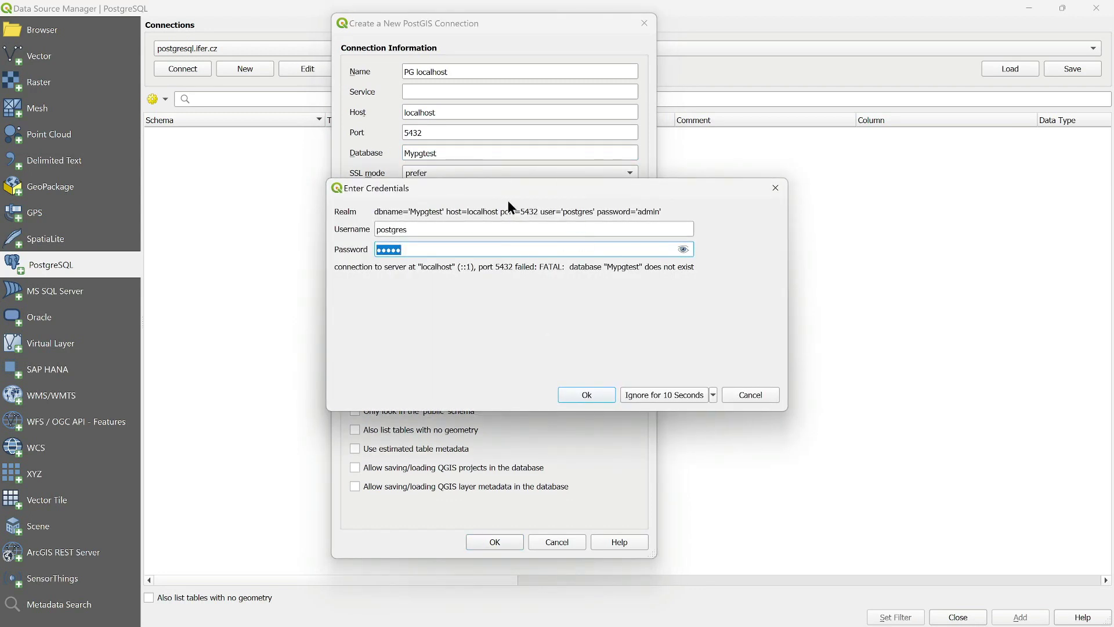
pyautogui.click(767, 399)
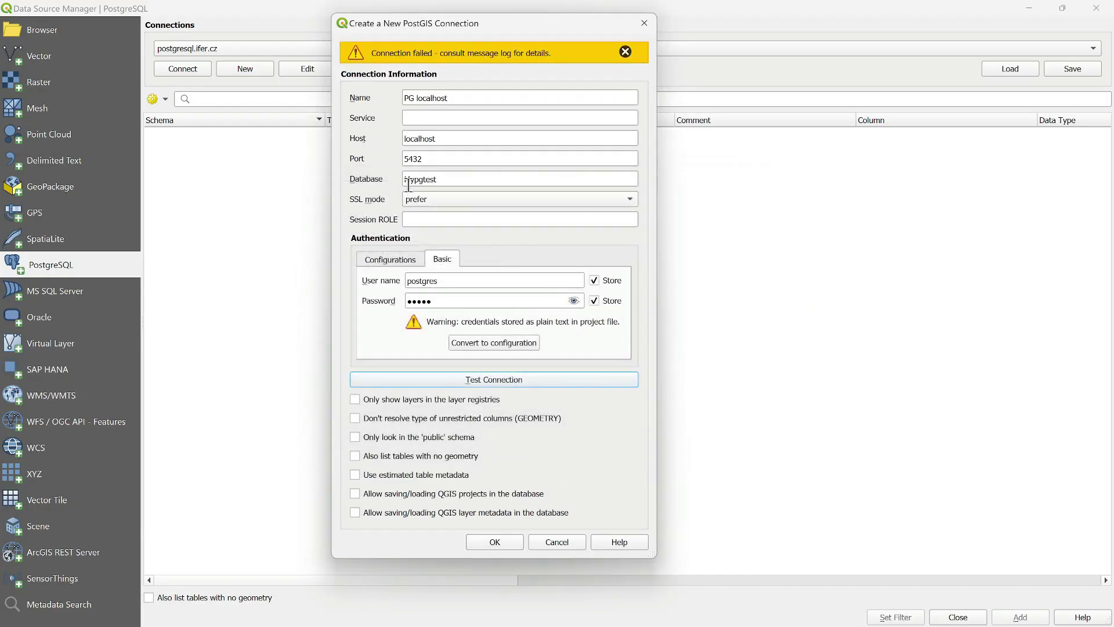
pyautogui.moveTo(409, 179); pyautogui.dragTo(404, 178)
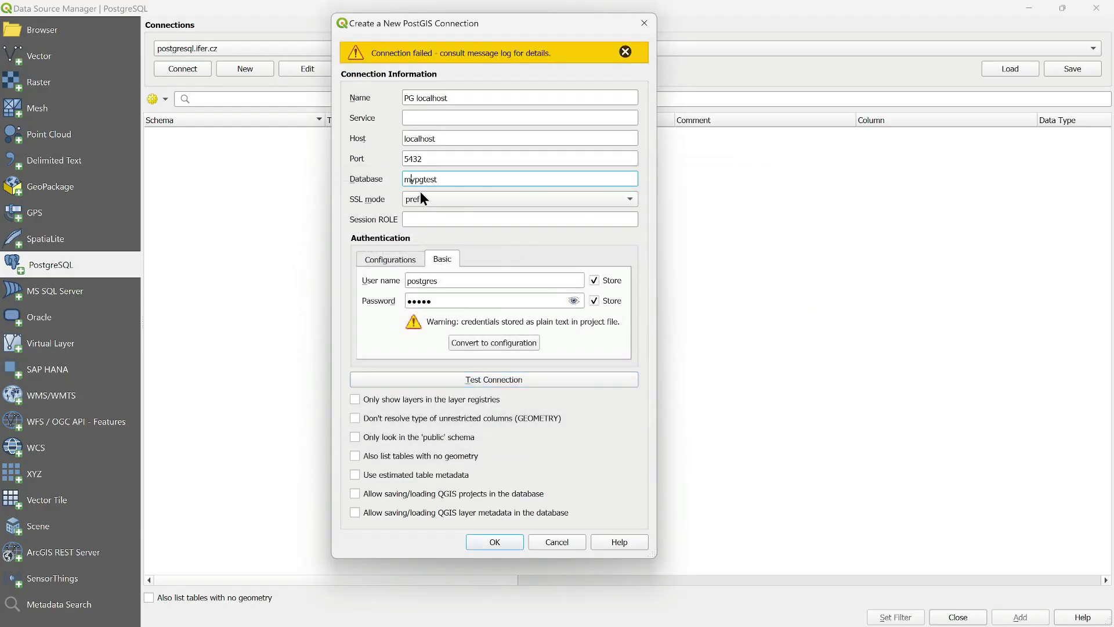
pyautogui.click(537, 384)
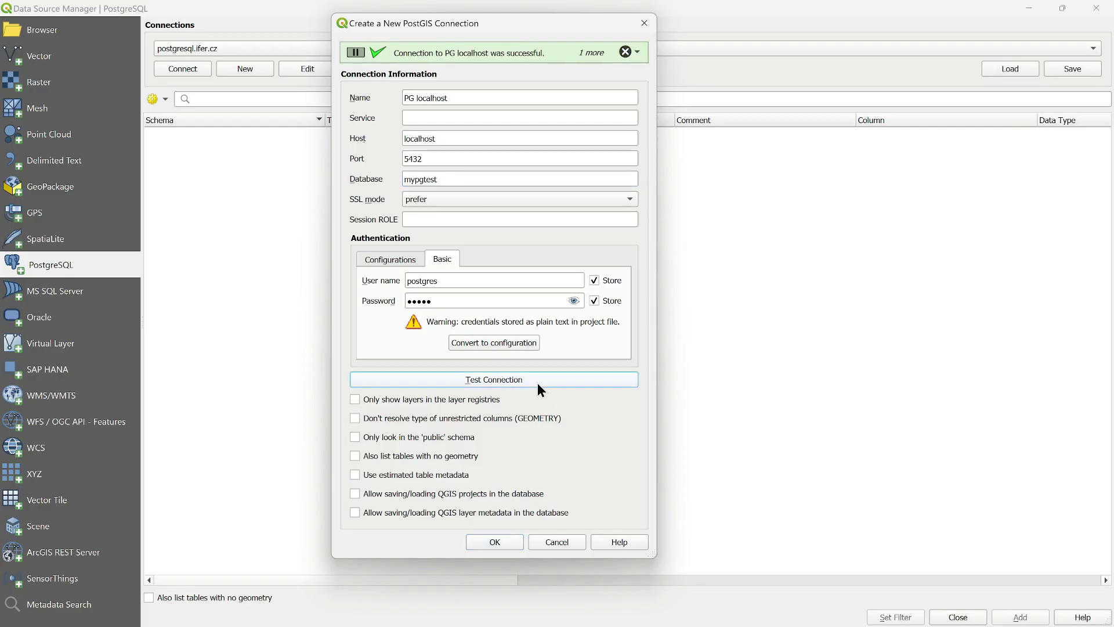
pyautogui.click(500, 548)
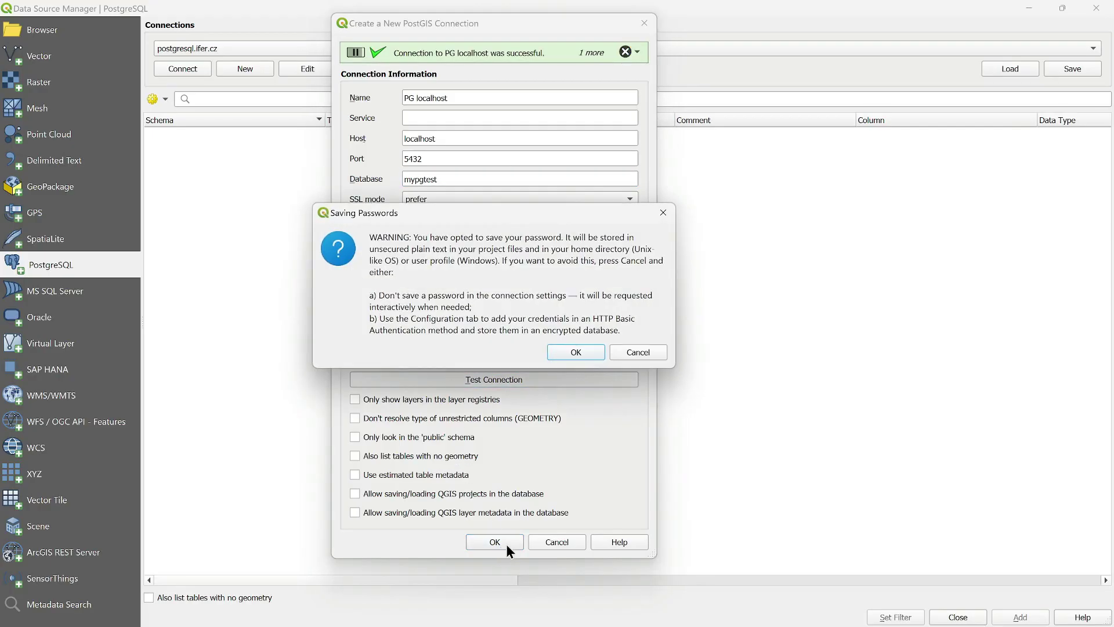
# - Accept password storage, connect to PG localhost and expand the public schema's geometry tables
pyautogui.click(565, 350)
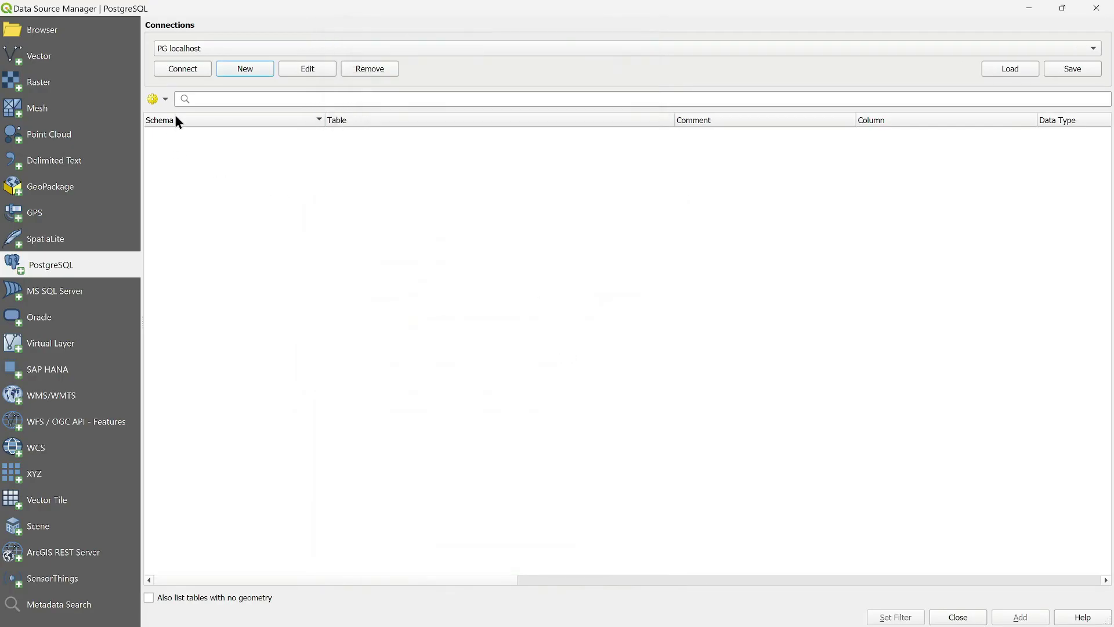
pyautogui.click(186, 68)
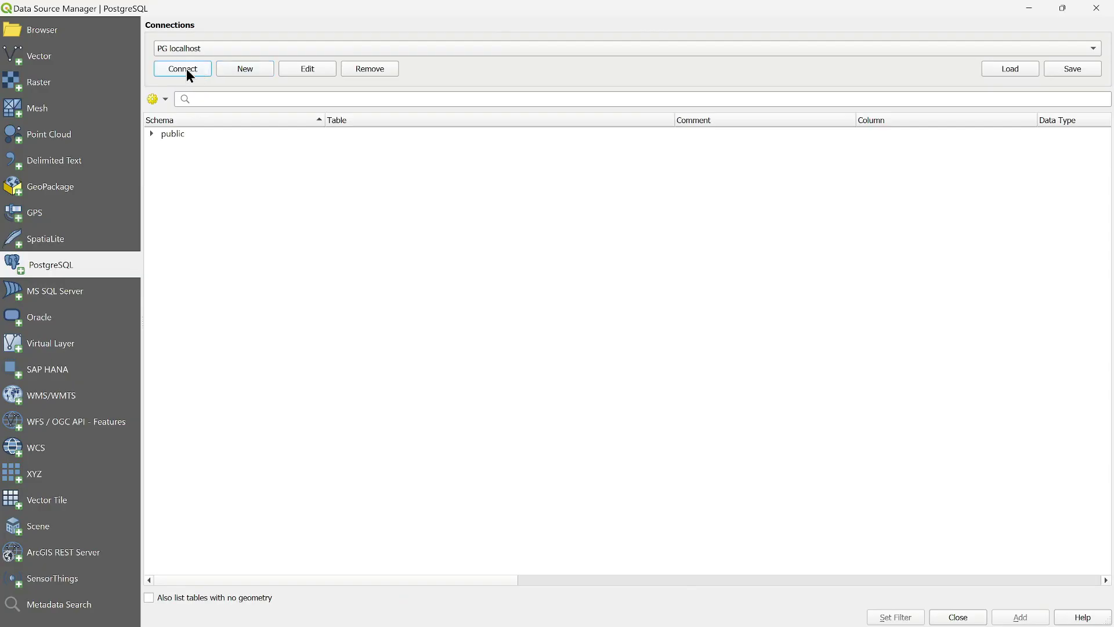
pyautogui.click(151, 133)
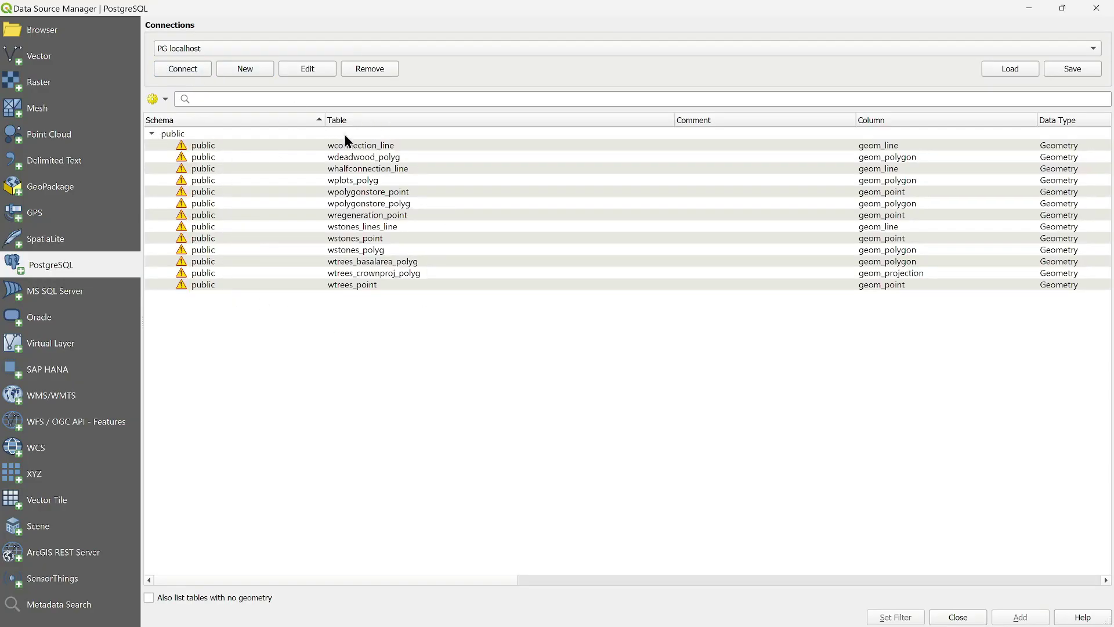
pyautogui.click(149, 597)
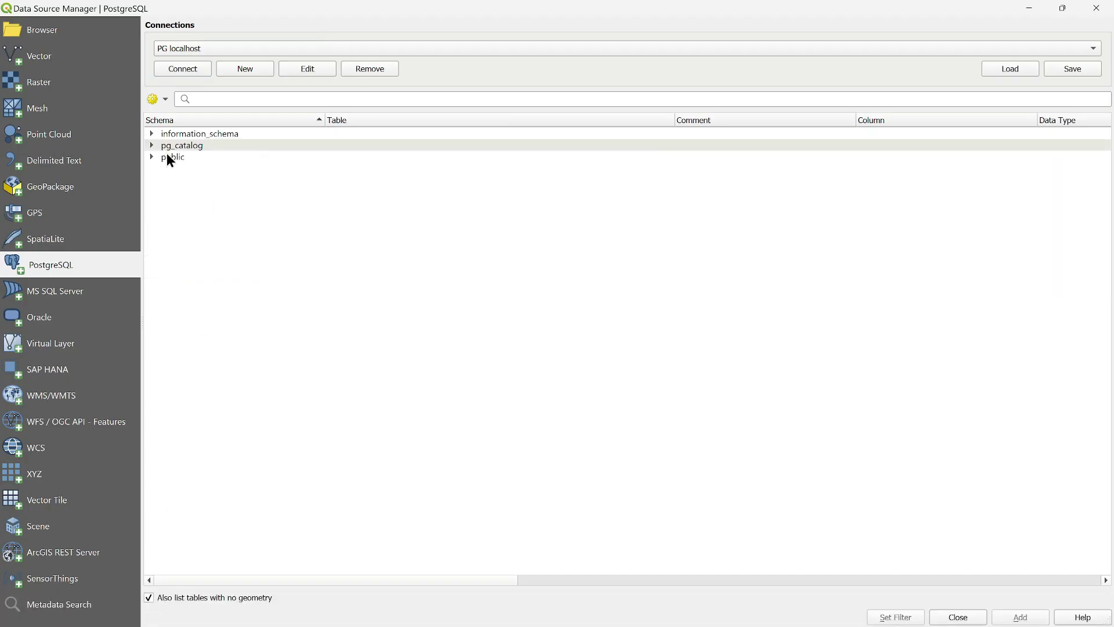
pyautogui.click(152, 156)
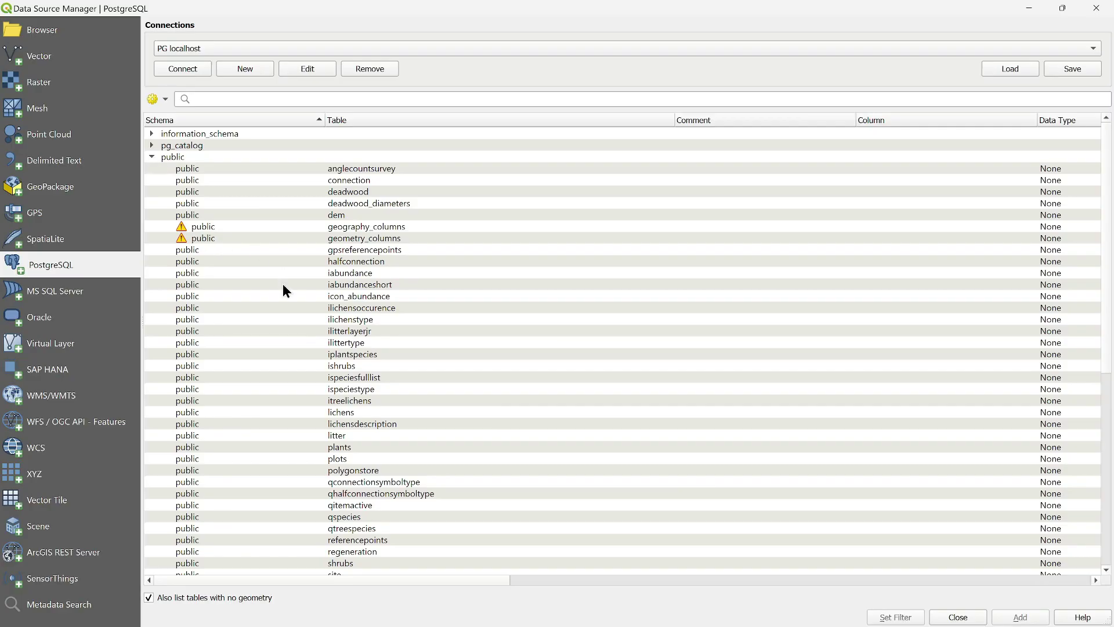
pyautogui.scroll(-5, 382, 267)
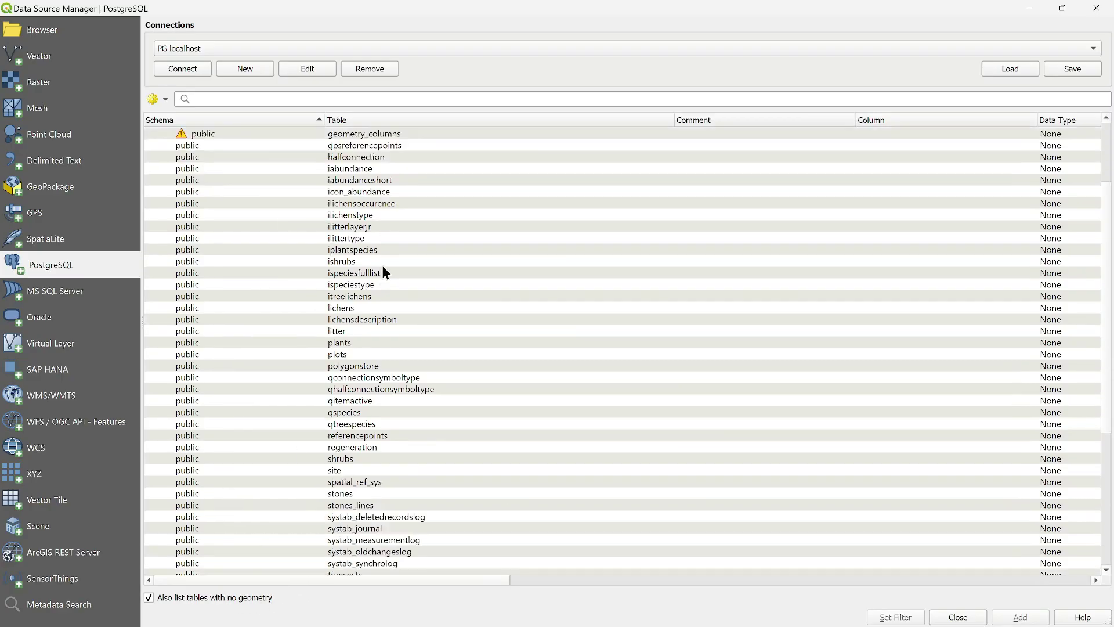
pyautogui.scroll(6, 380, 293)
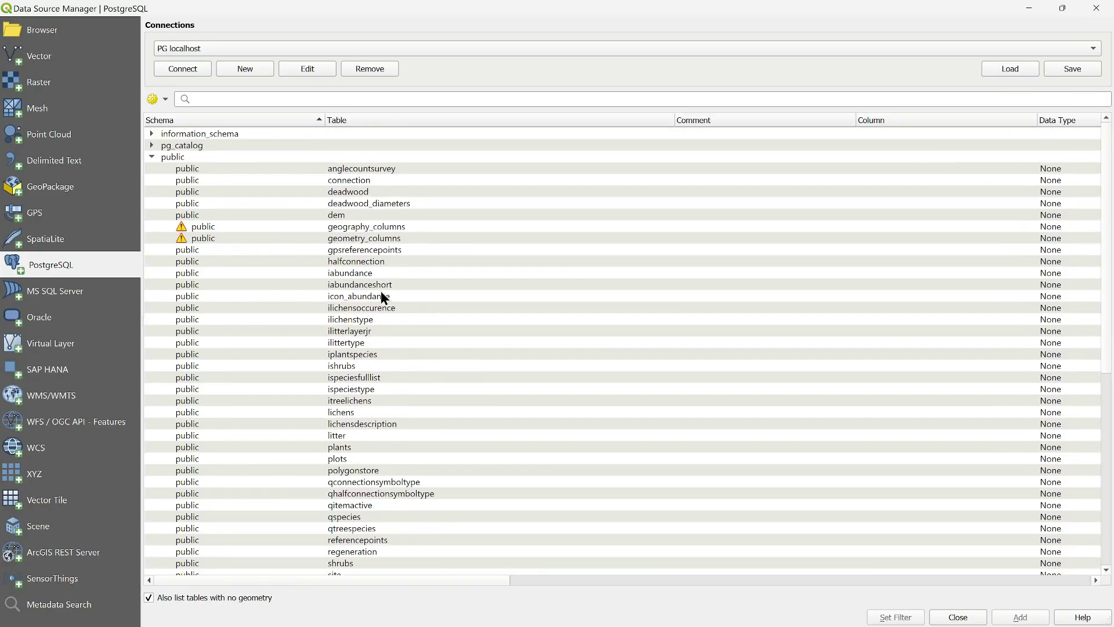
pyautogui.click(153, 598)
pyautogui.click(151, 134)
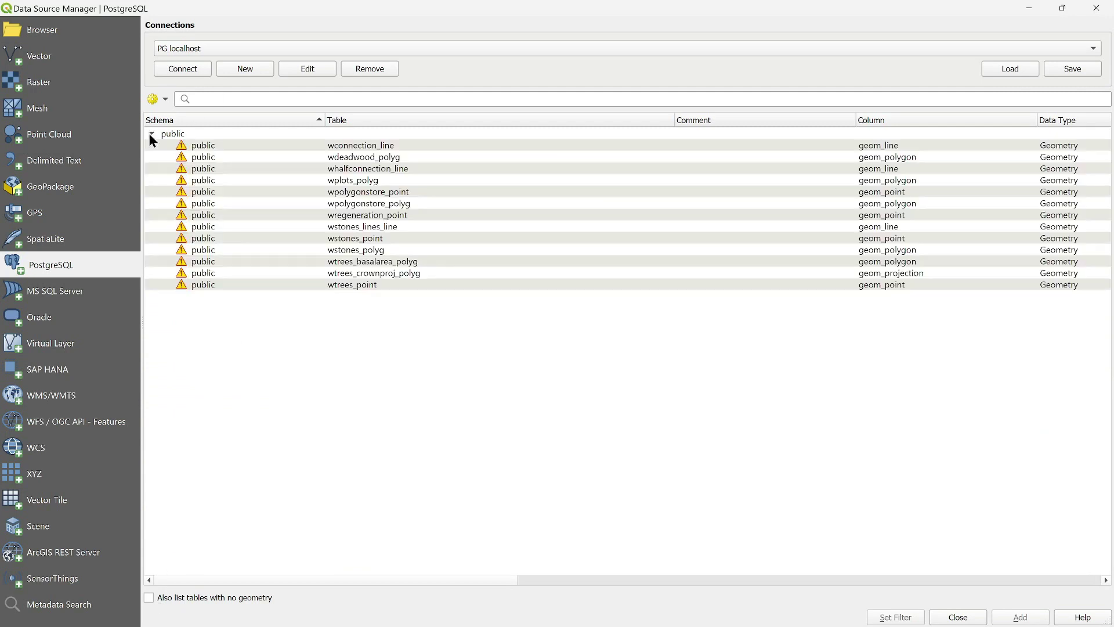
# - Add all 13 tables, wconnection_line through wtrees_point, as map layers
pyautogui.click(358, 149)
pyautogui.keyDown('shift'); pyautogui.click(352, 285); pyautogui.keyUp('shift')
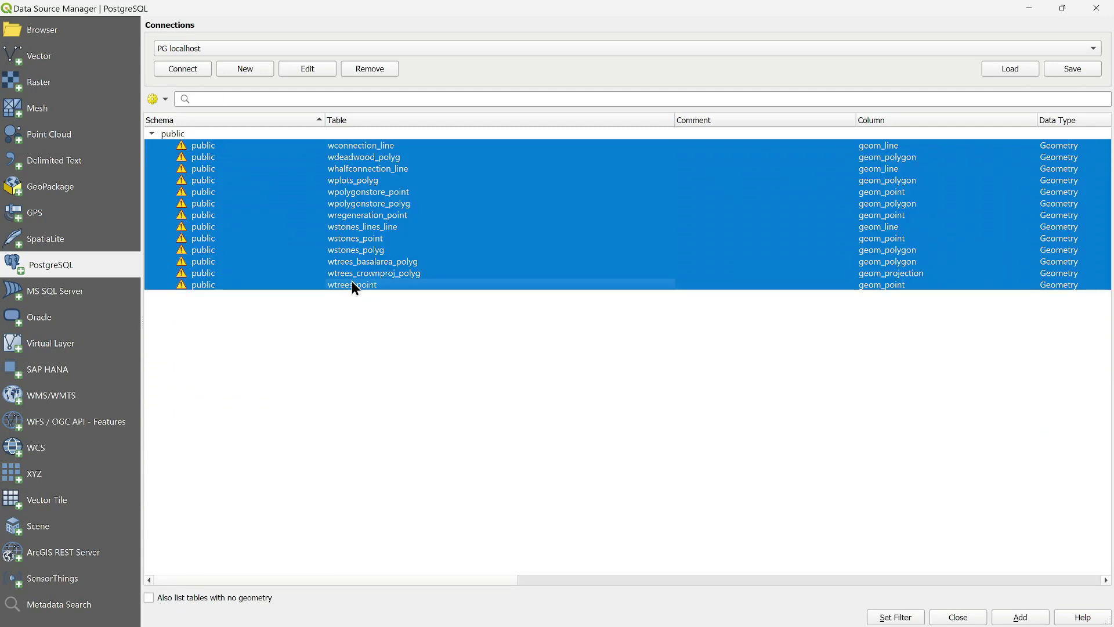
pyautogui.click(1022, 617)
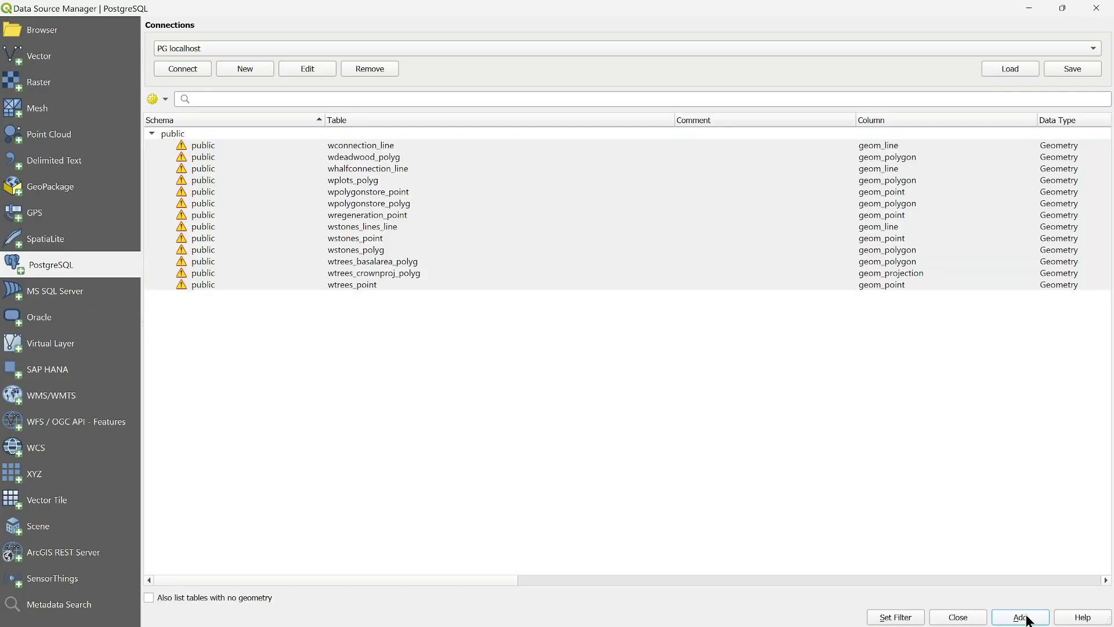
pyautogui.click(965, 618)
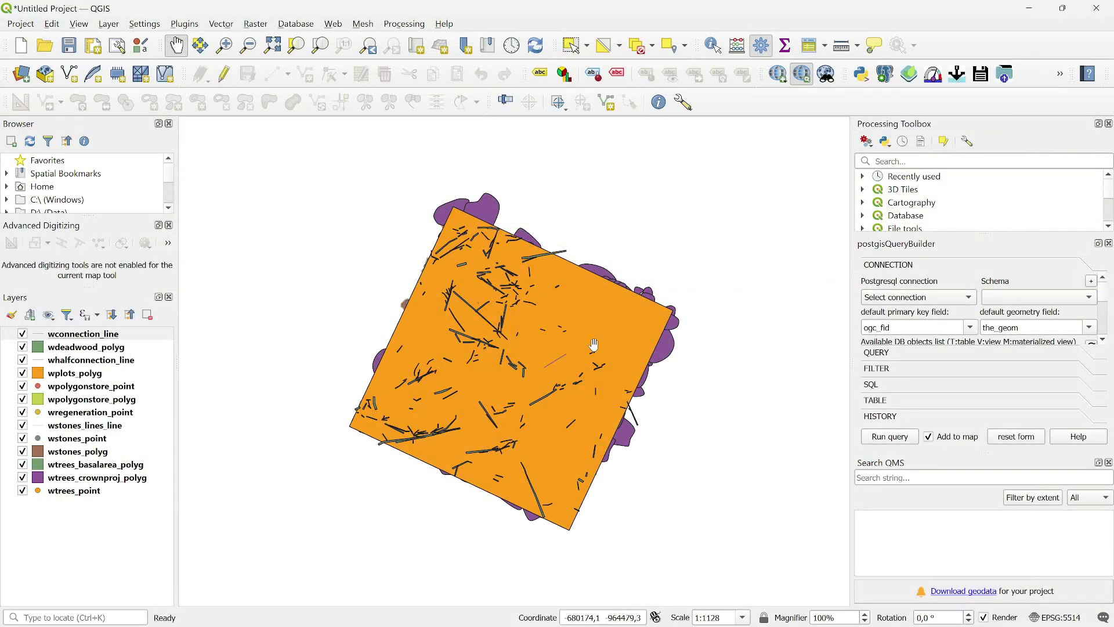
# - Drag wplots_polyg to the bottom of the Layers panel and inspect the plot on the map
pyautogui.click(22, 373)
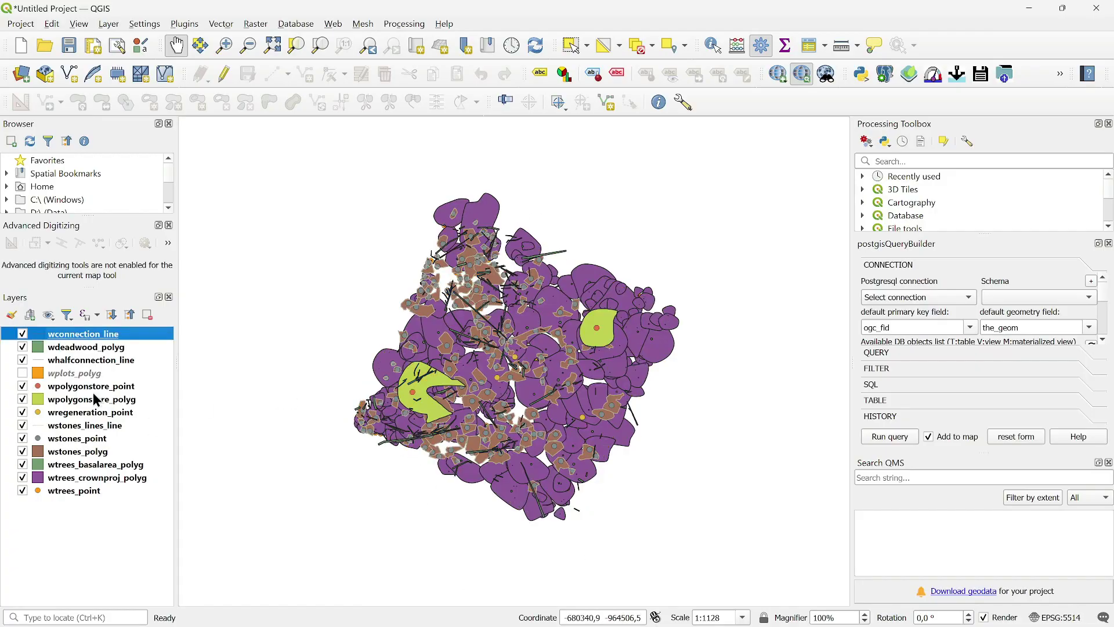
pyautogui.click(22, 373)
pyautogui.moveTo(70, 374)
pyautogui.mouseDown()
pyautogui.moveTo(72, 347)
pyautogui.moveTo(74, 494)
pyautogui.mouseUp()
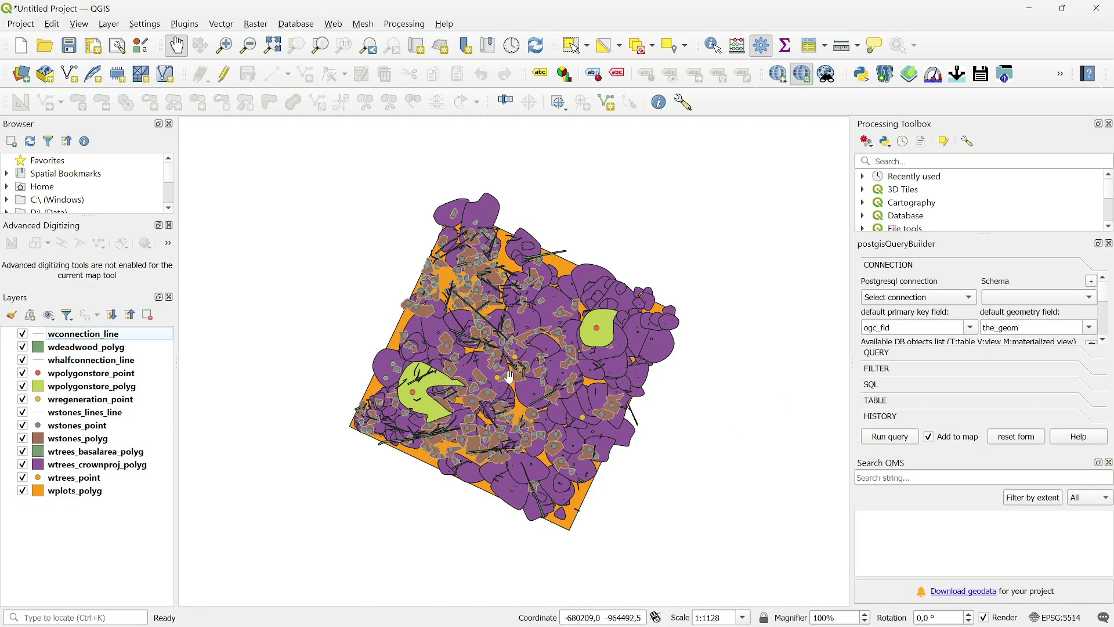
pyautogui.scroll(1, 503, 379)
pyautogui.scroll(3, 499, 374)
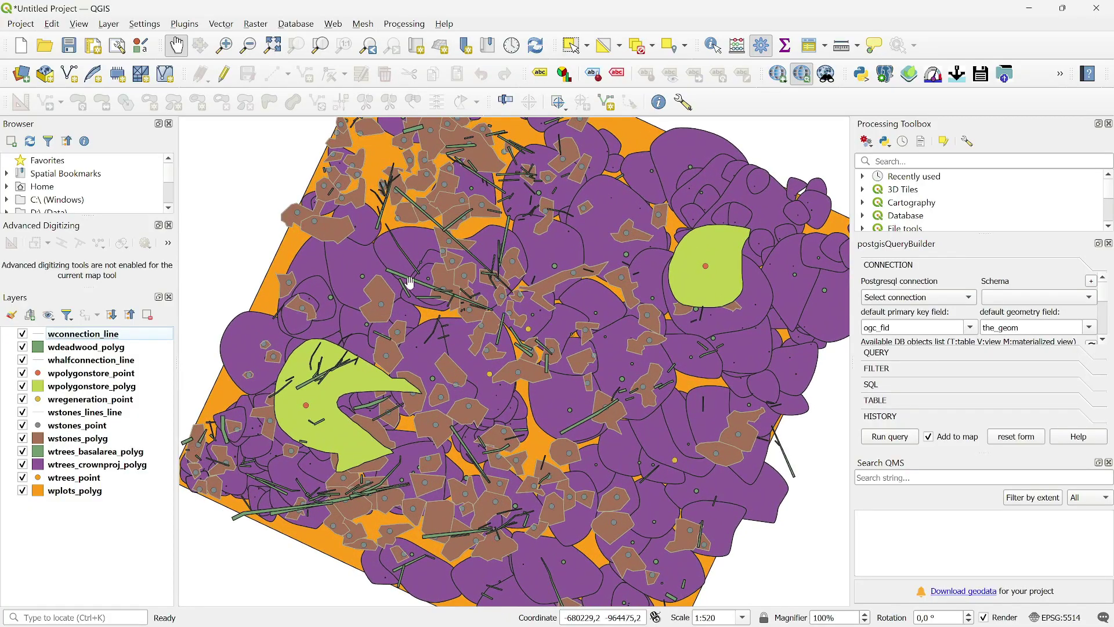
pyautogui.scroll(-2, 432, 285)
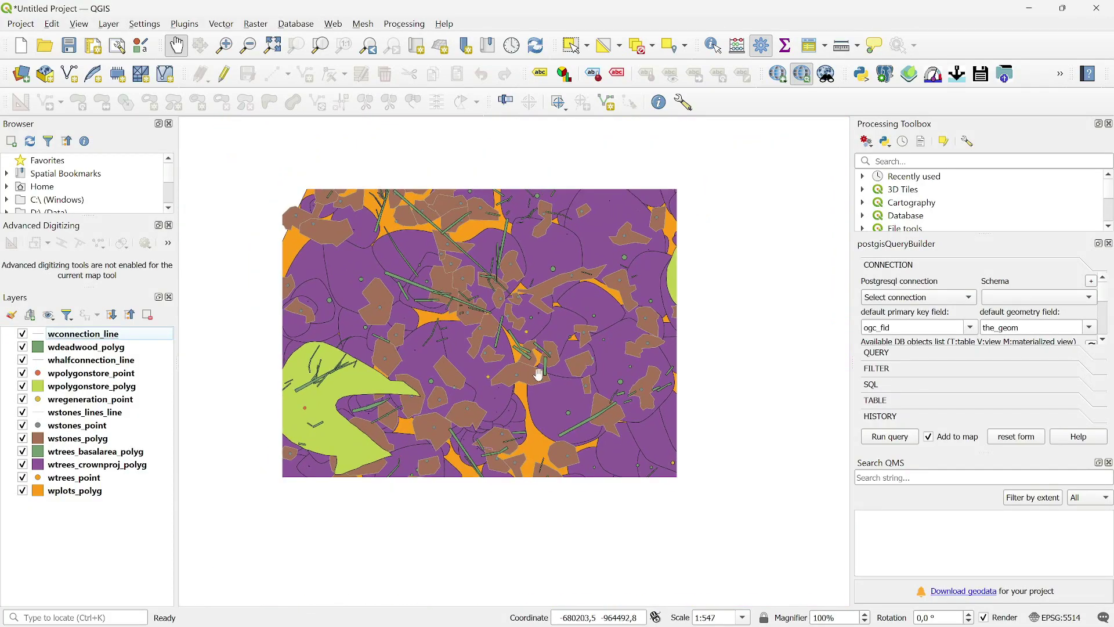
pyautogui.moveTo(627, 394); pyautogui.dragTo(616, 391)
pyautogui.scroll(-3, 551, 360)
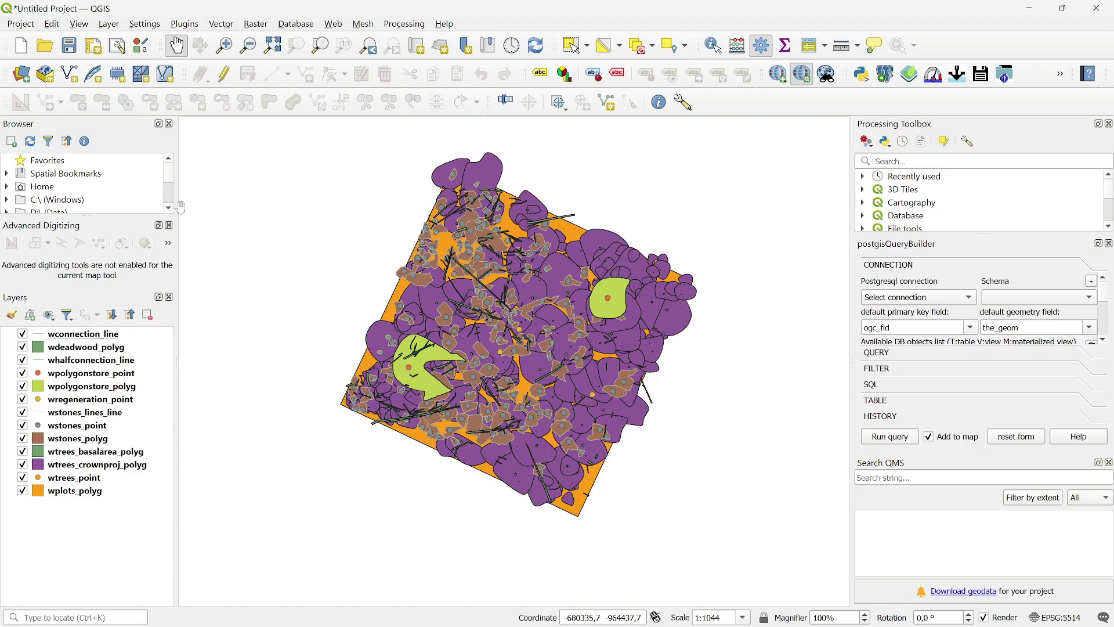
# - Add the Google satellite XYZ tile layer to the map, accepting the first coordinate transformation
pyautogui.scroll(-3, 170, 179)
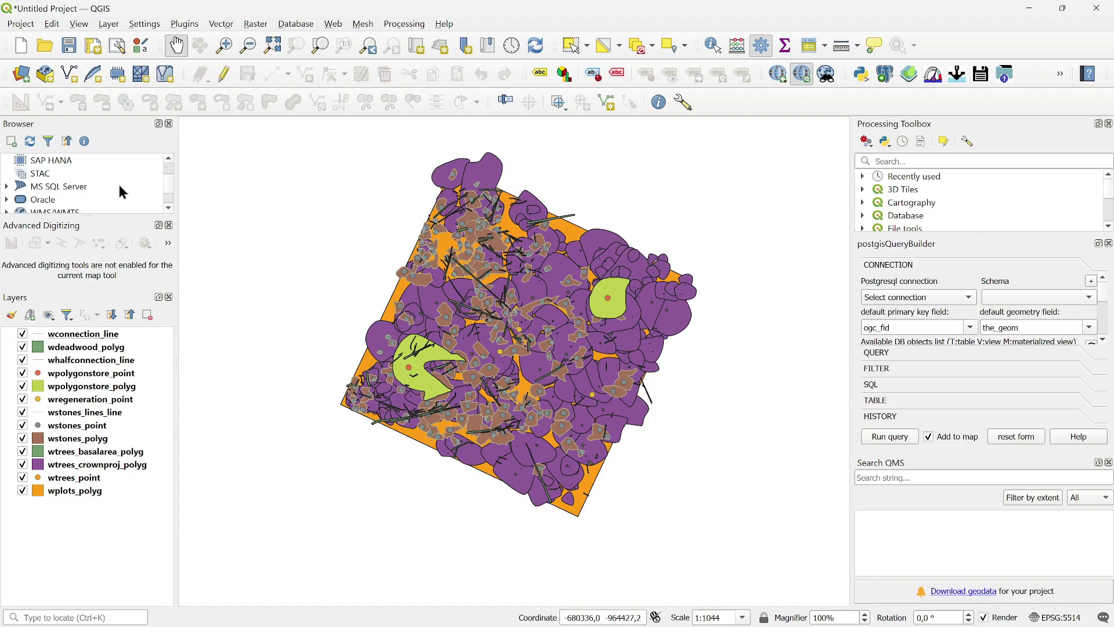
pyautogui.scroll(-6, 121, 190)
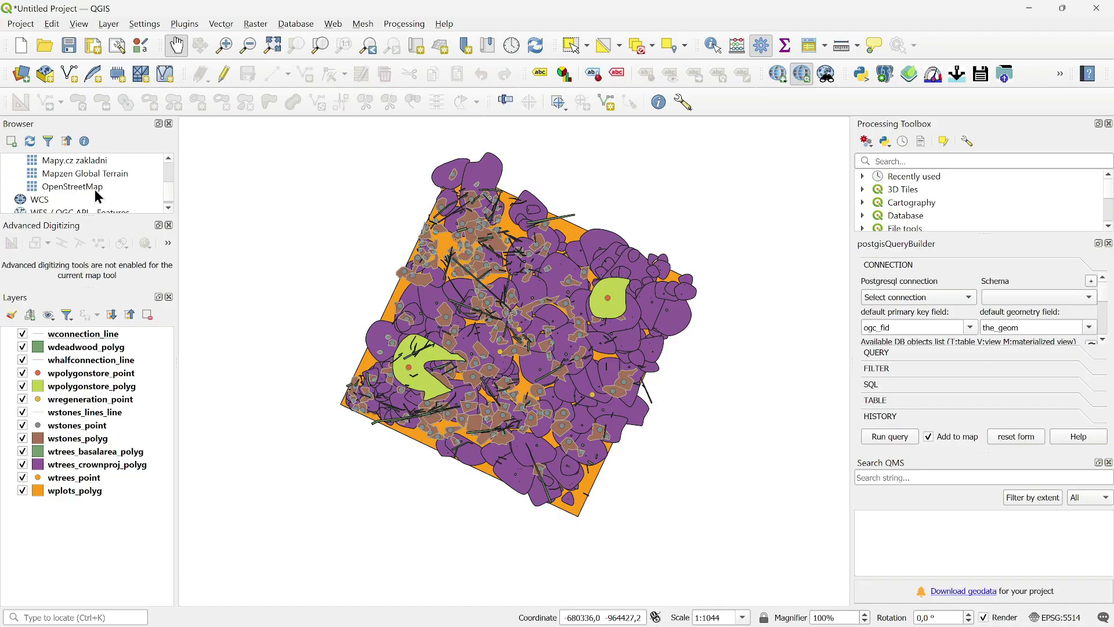
pyautogui.scroll(2, 105, 197)
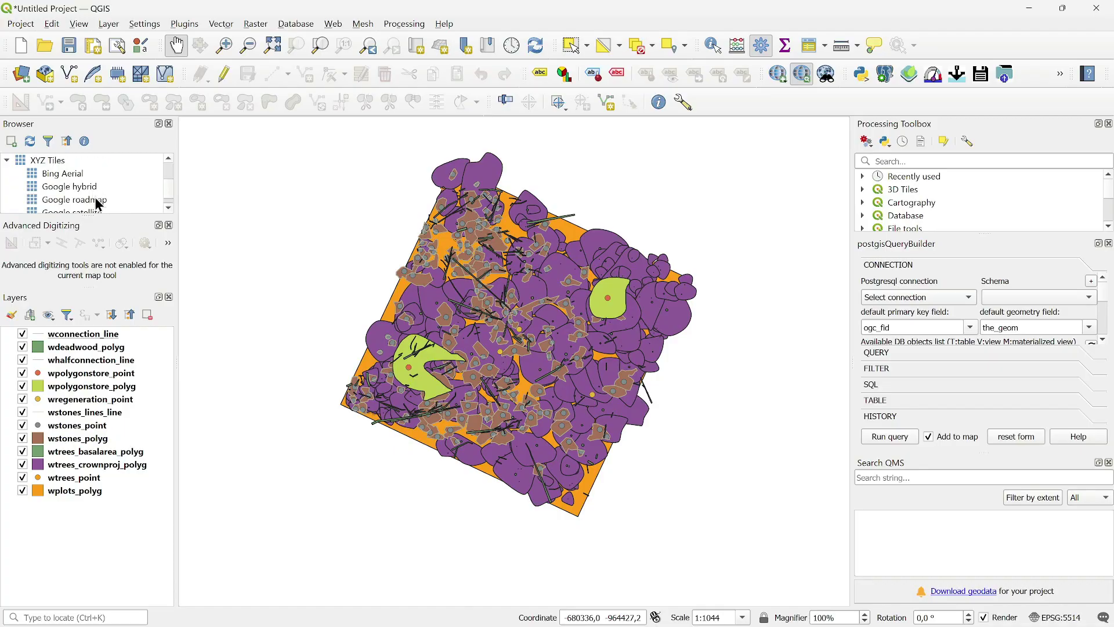
pyautogui.scroll(-1, 99, 203)
pyautogui.moveTo(100, 177); pyautogui.dragTo(73, 520)
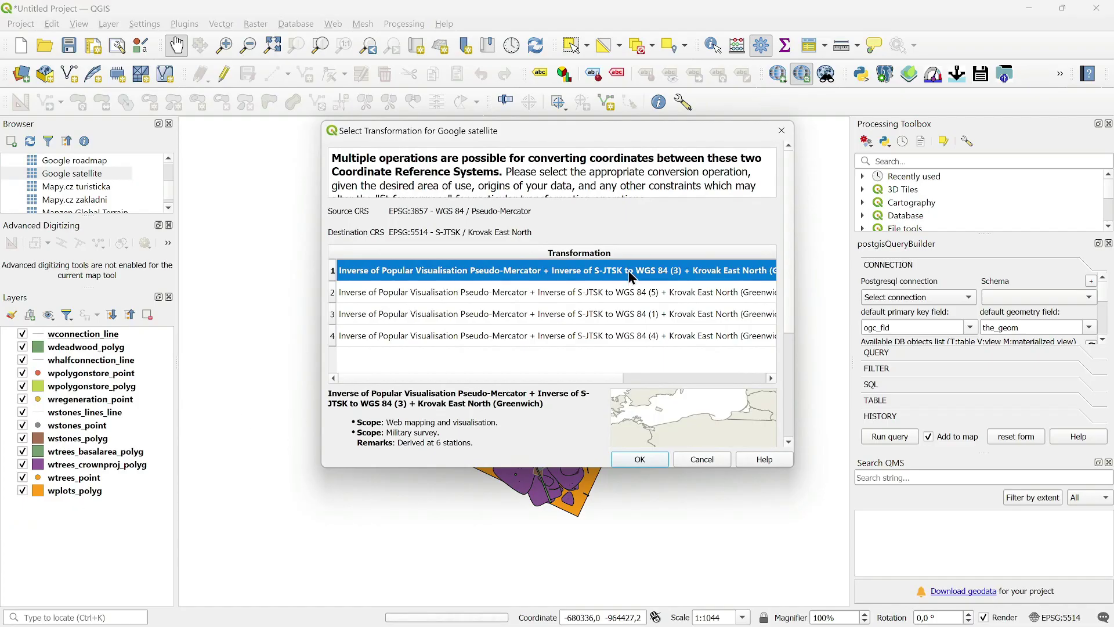
pyautogui.doubleClick(627, 270)
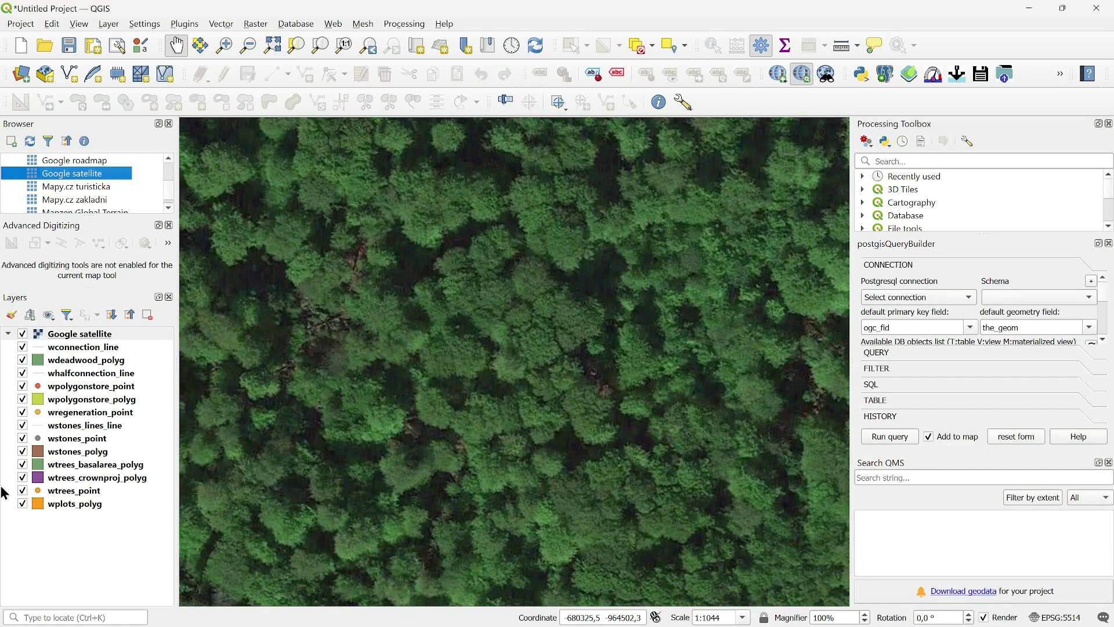
# - Move Google satellite beneath the vector layers and recentre the map on the plot
pyautogui.moveTo(87, 335); pyautogui.dragTo(83, 515)
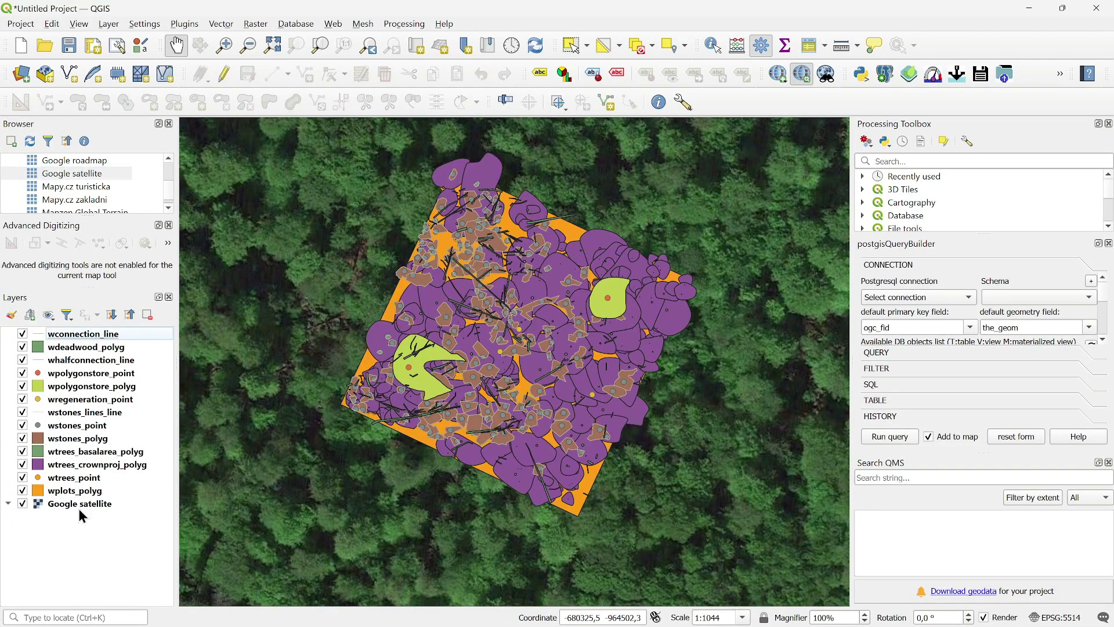
pyautogui.scroll(-1, 630, 358)
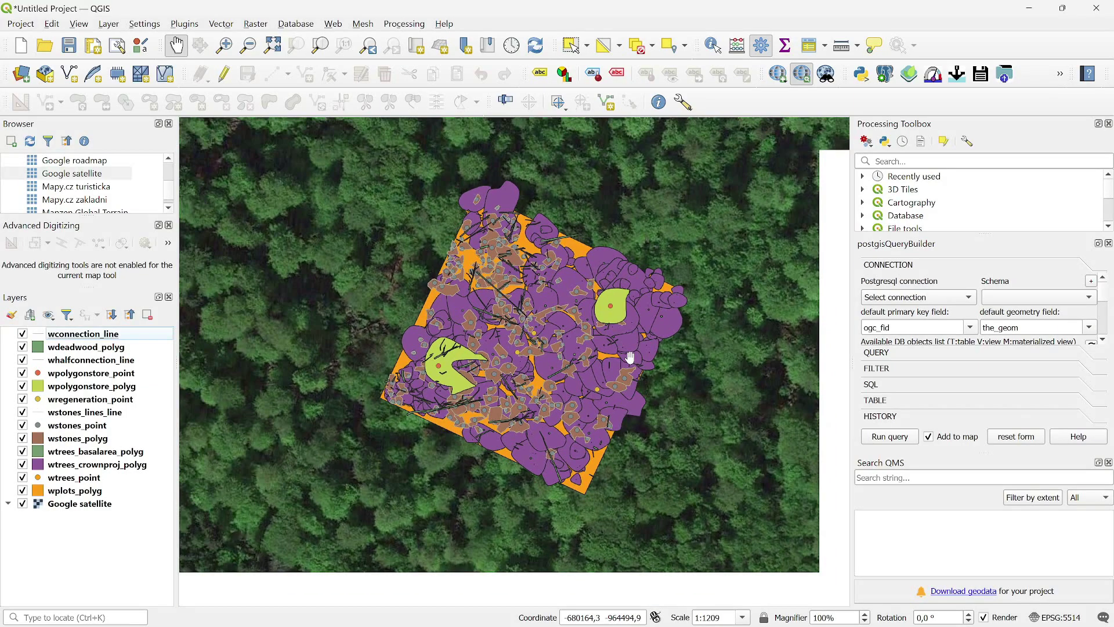
pyautogui.scroll(3, 635, 377)
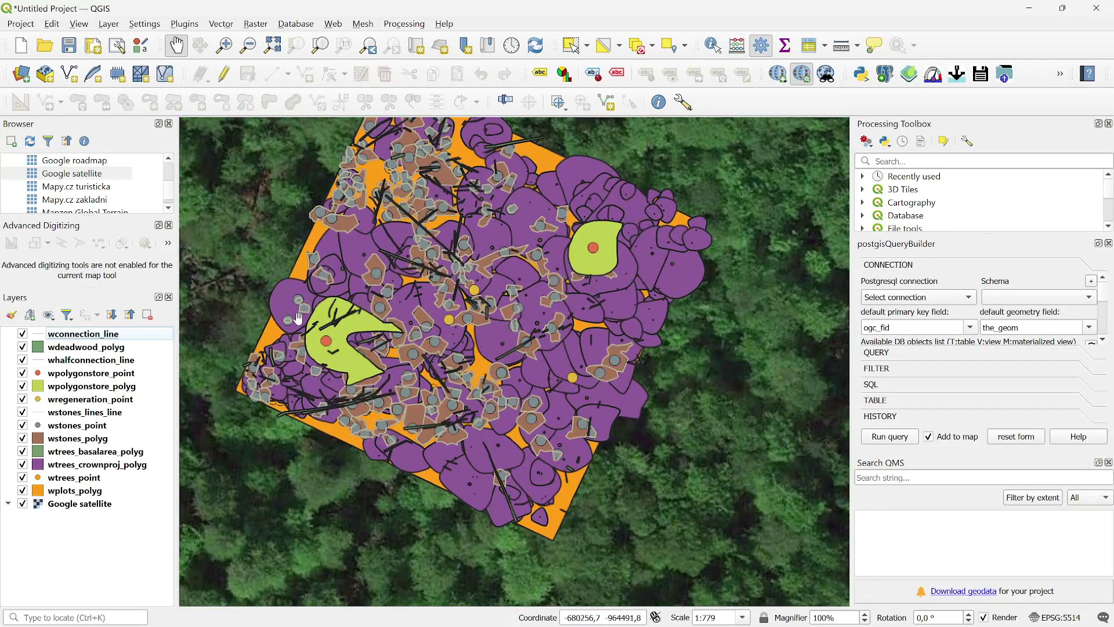
pyautogui.moveTo(297, 318); pyautogui.dragTo(428, 357)
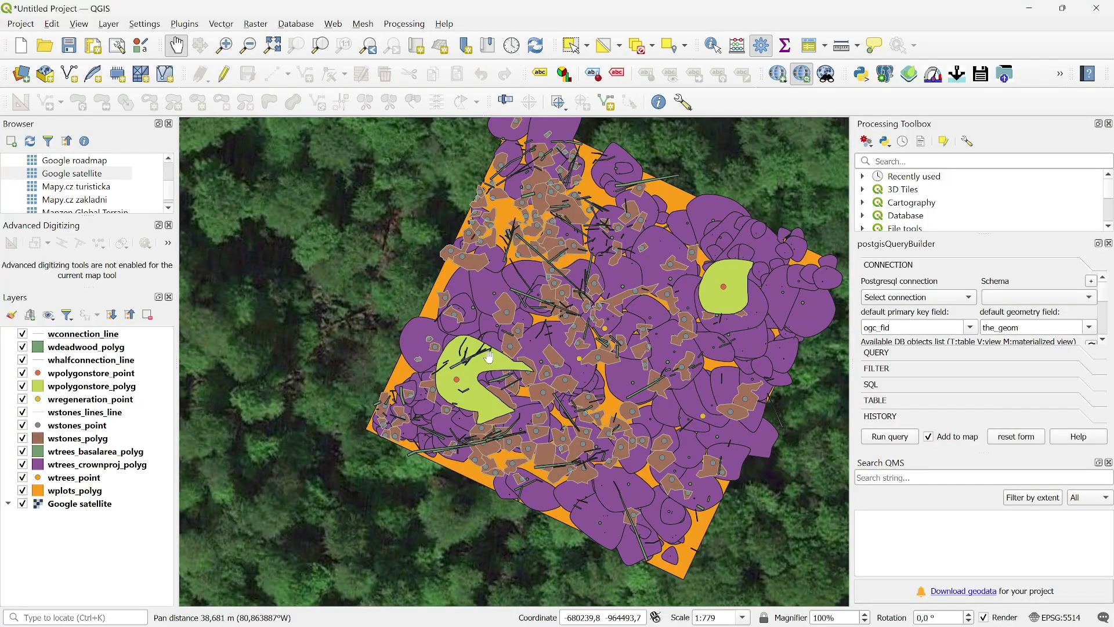
pyautogui.moveTo(630, 372); pyautogui.dragTo(504, 331)
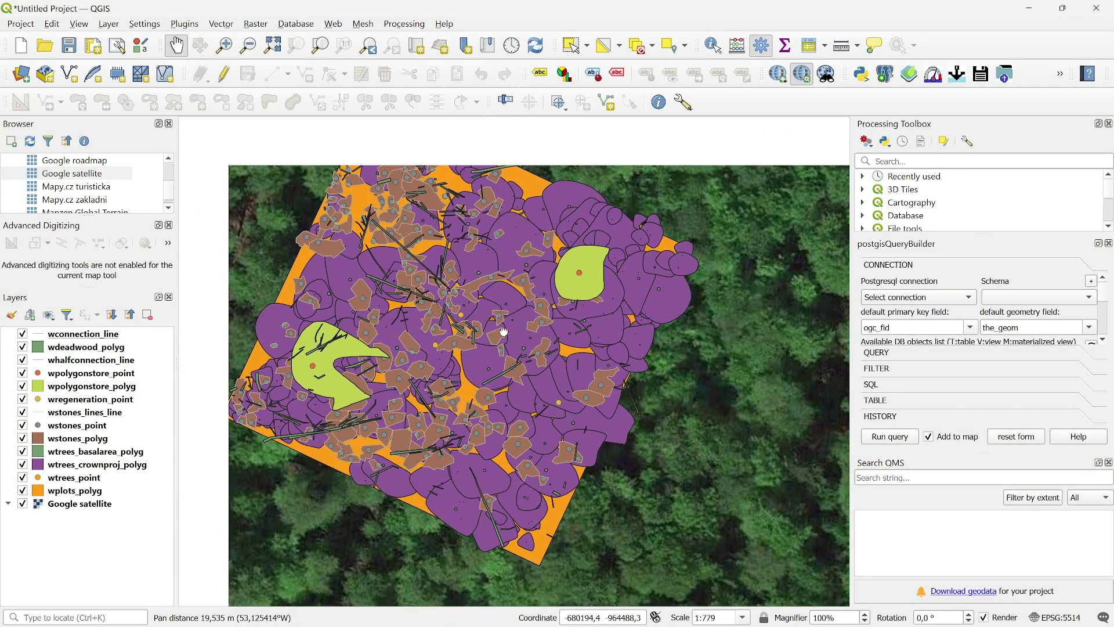